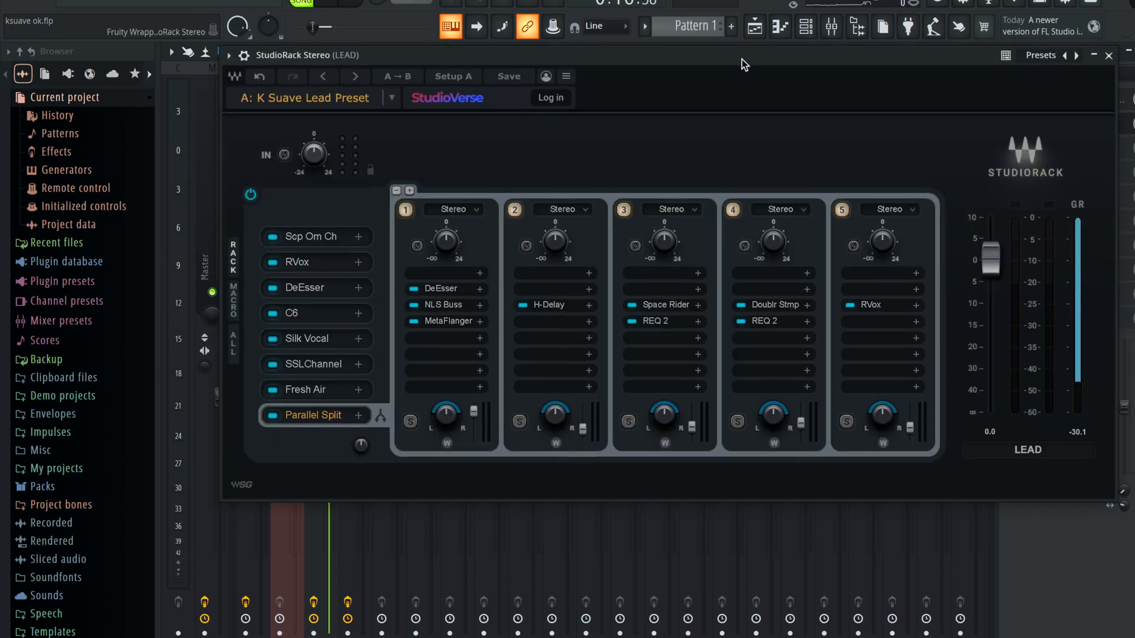
Close the LEAD track's StudioRack window and mute the BEAT track in the mixer
drag(742, 59, 747, 157)
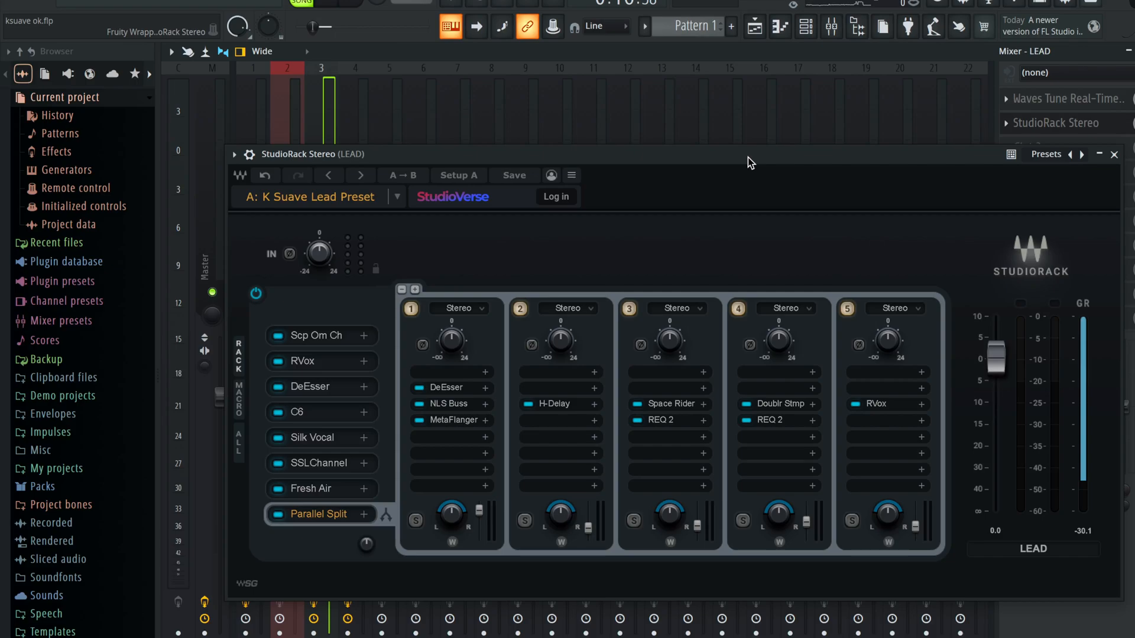
drag(747, 157, 727, 157)
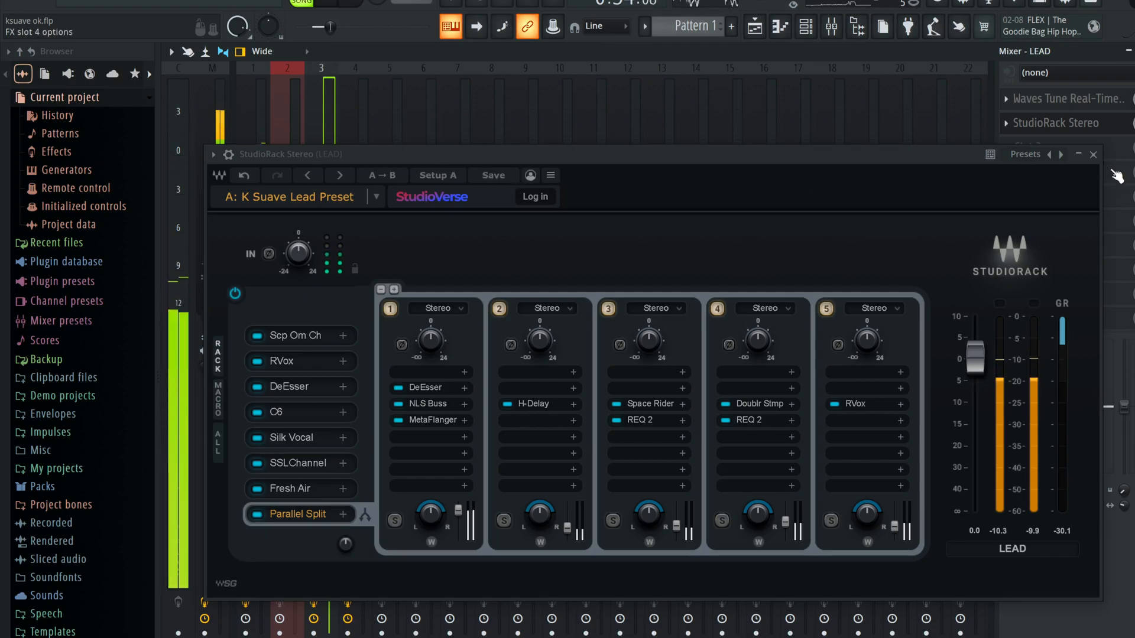
click(1093, 155)
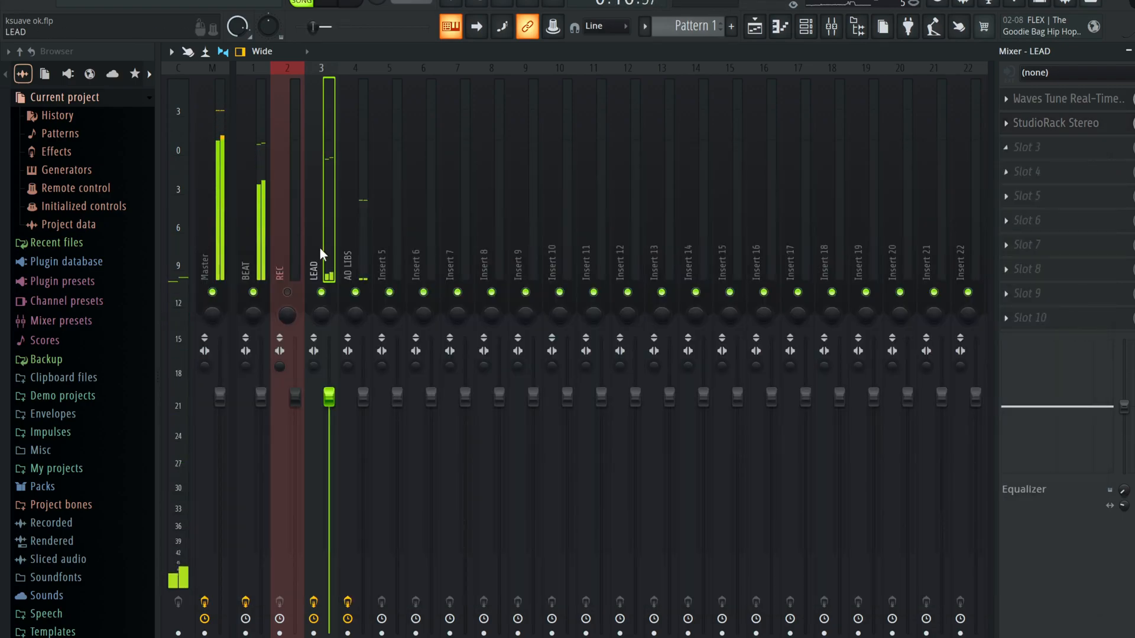
click(255, 287)
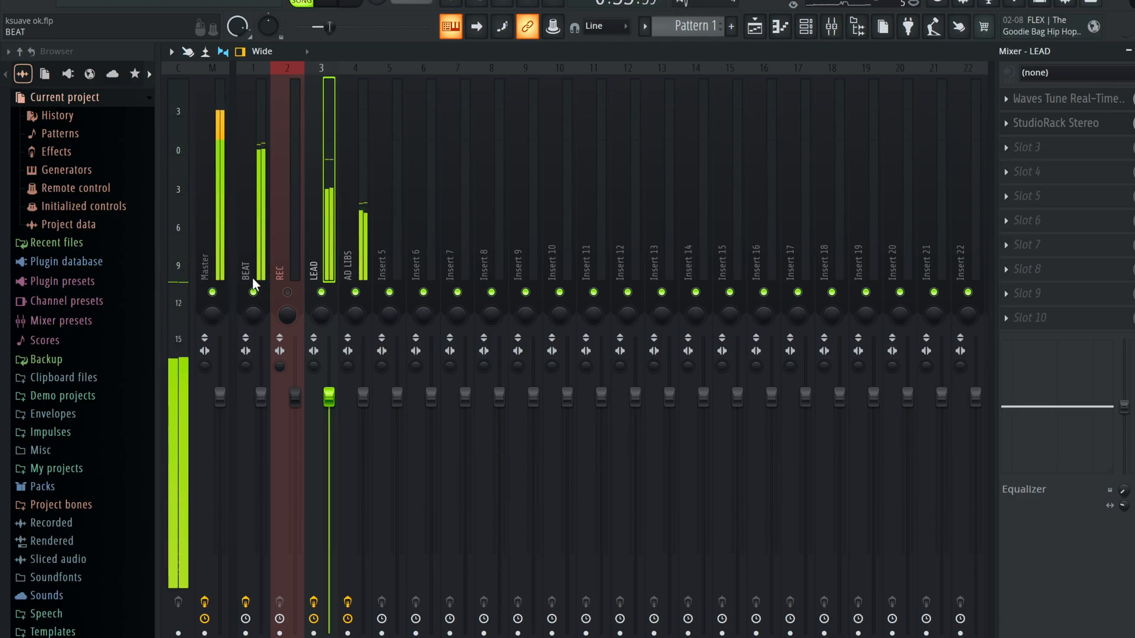
click(253, 292)
Reopen StudioRack on the LEAD track, compare the playing vocal with the whole chain bypassed and enabled, and stop playback
click(1043, 122)
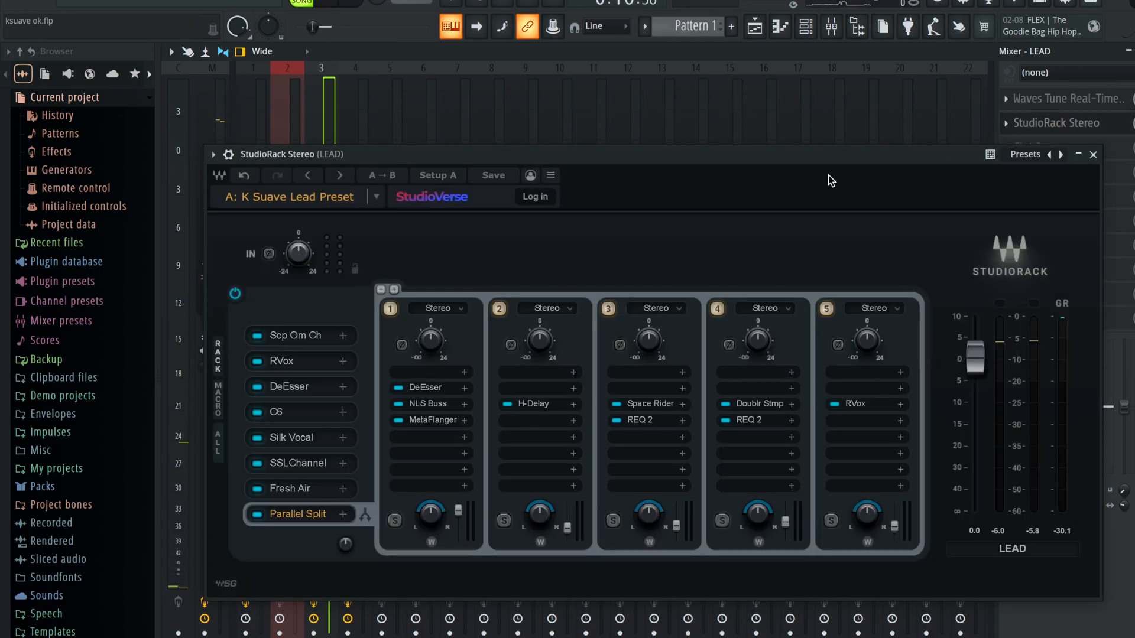
drag(591, 160, 593, 132)
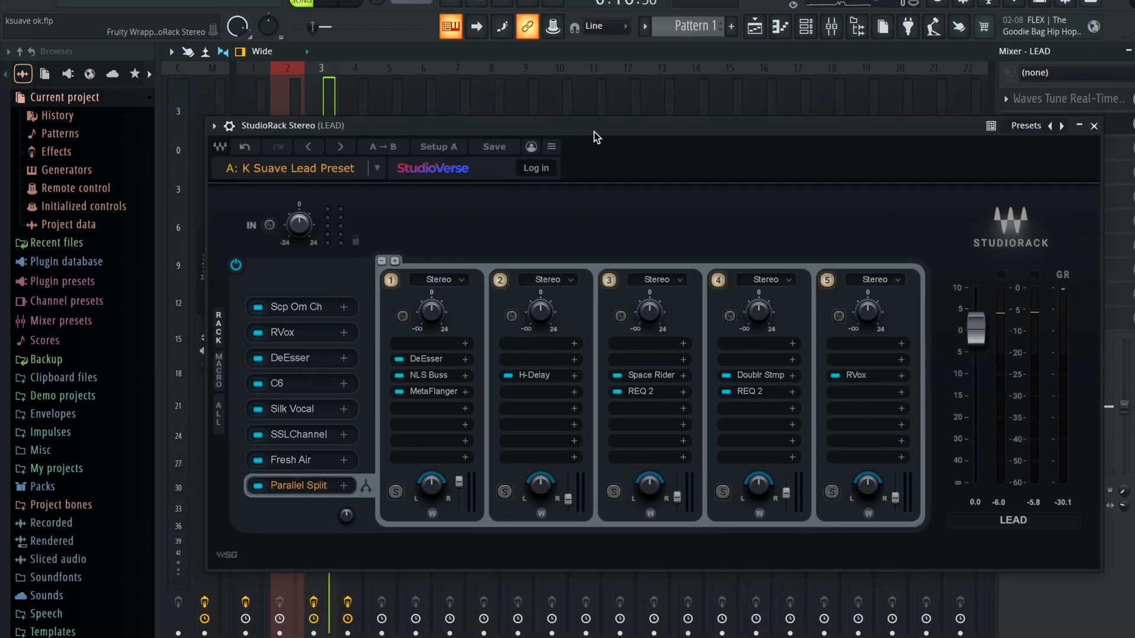
drag(392, 120, 462, 118)
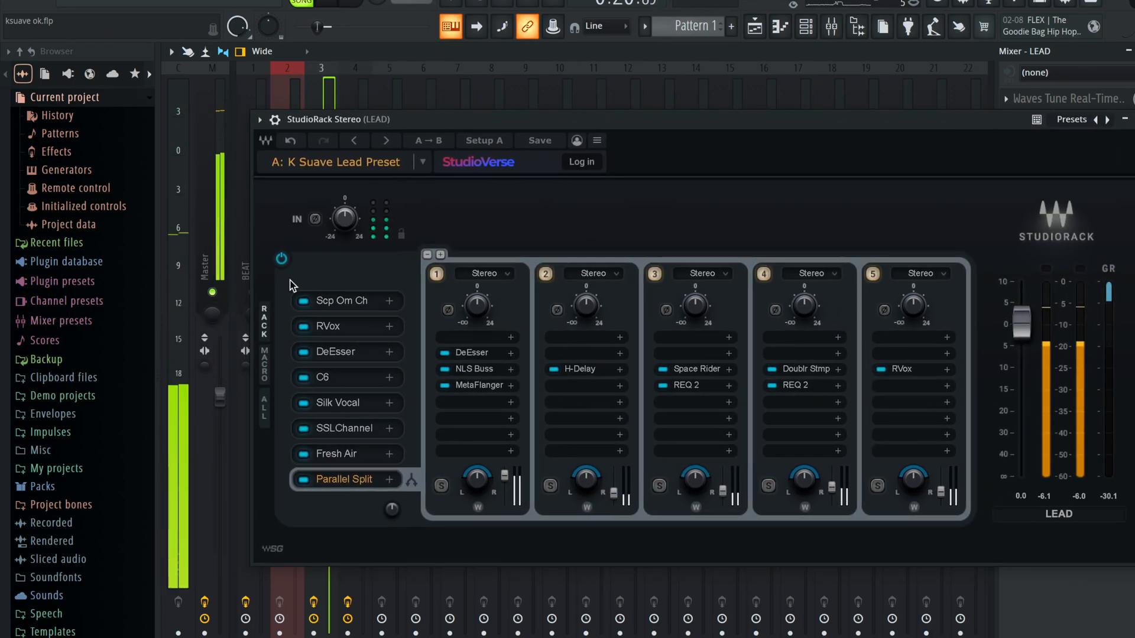
click(281, 258)
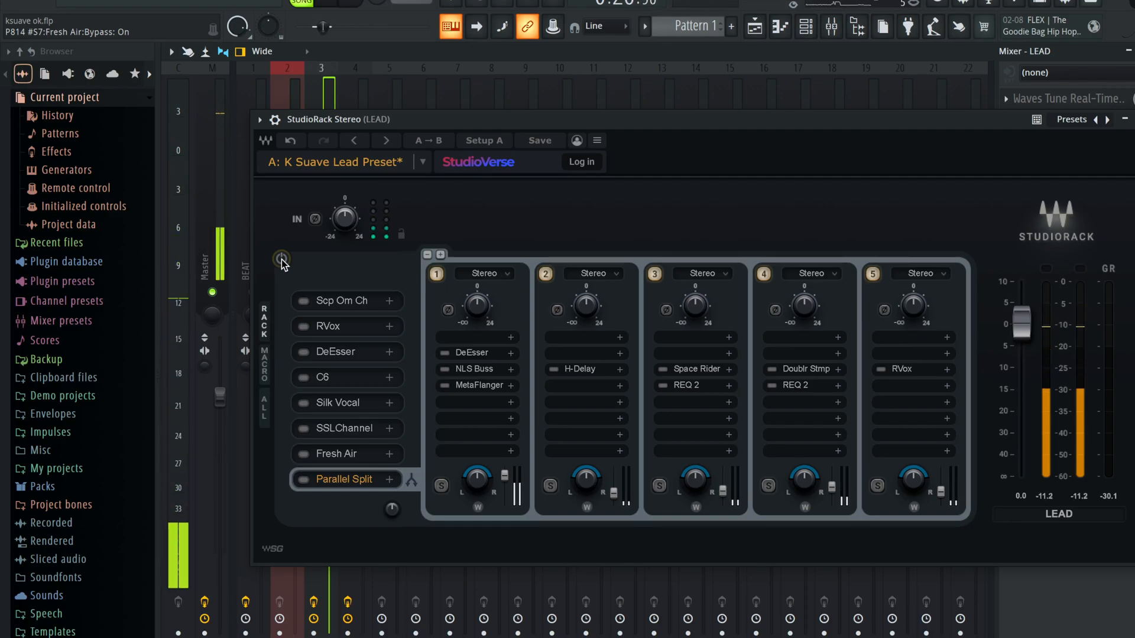
click(281, 259)
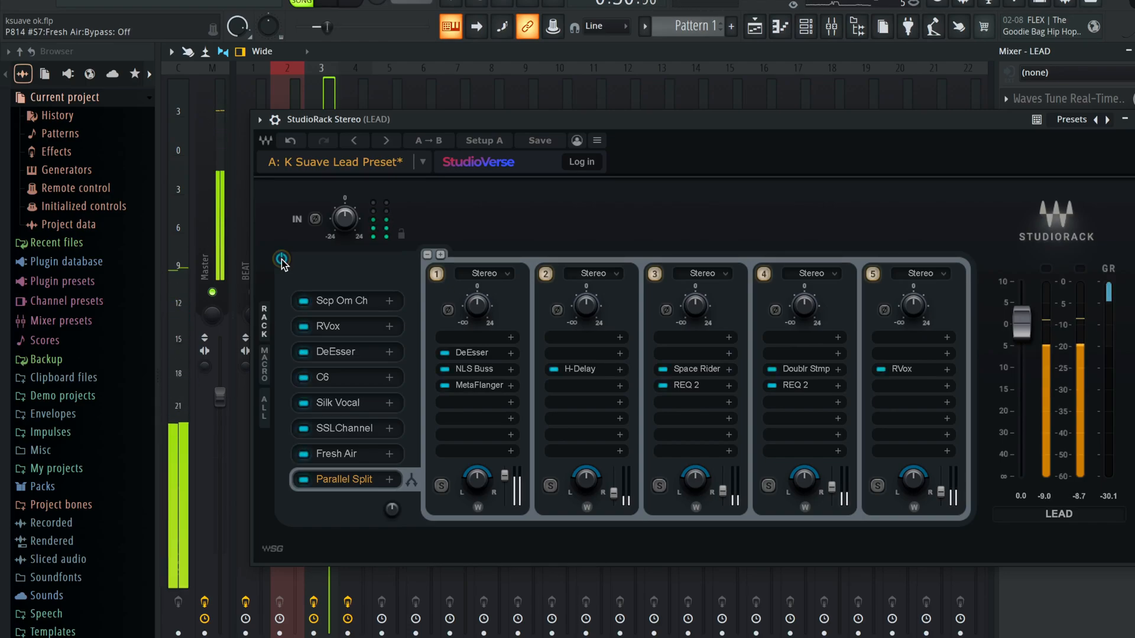
click(281, 259)
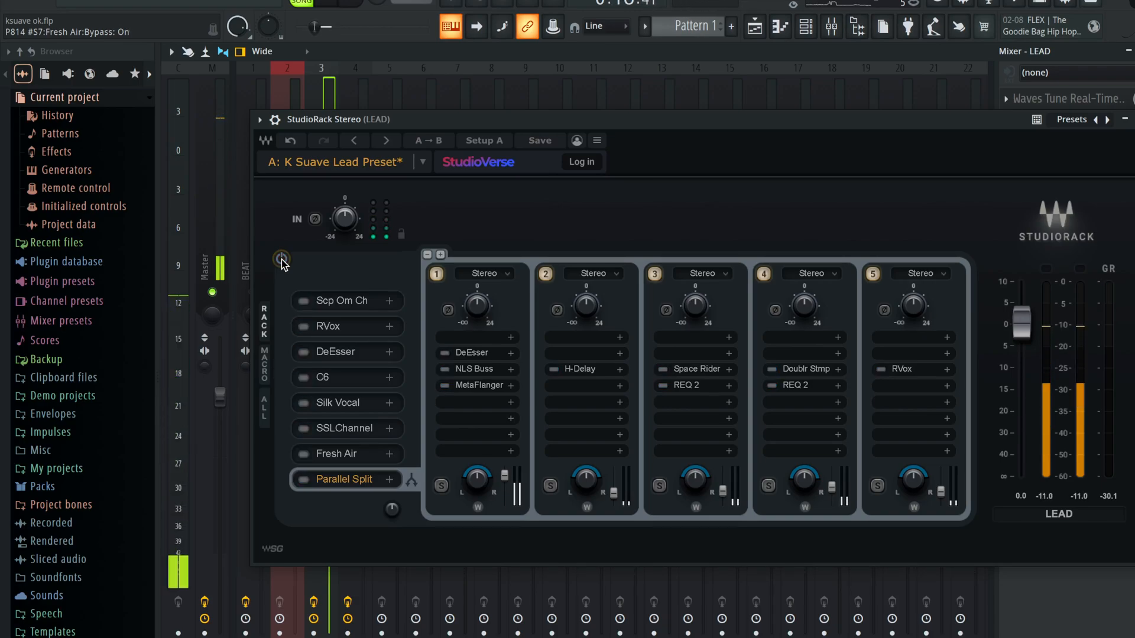
click(281, 259)
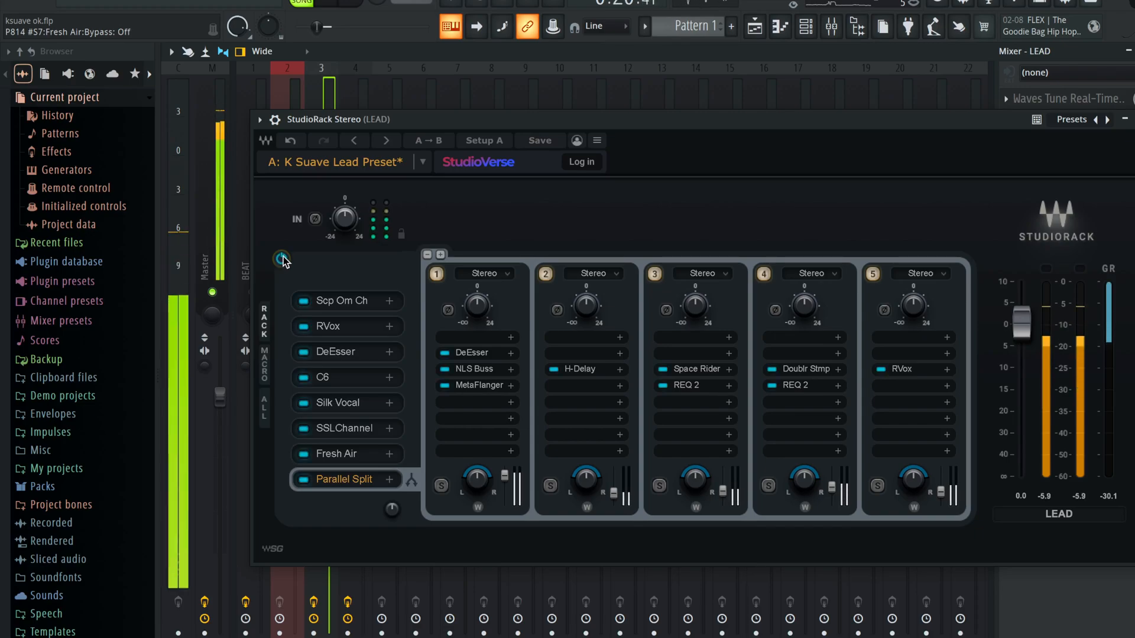
drag(439, 114, 396, 120)
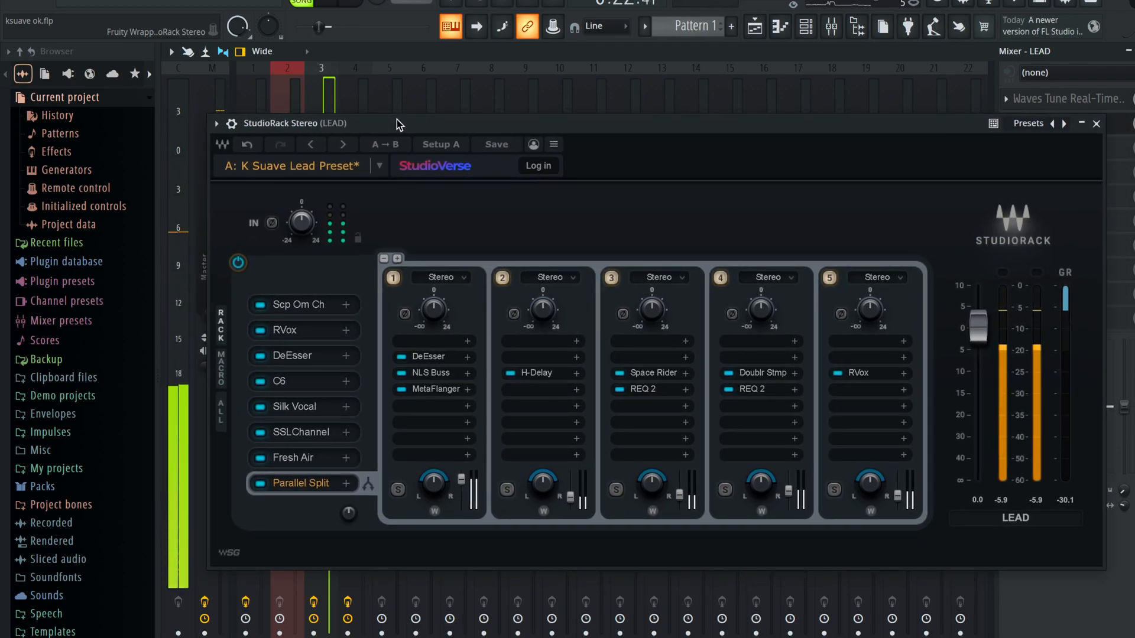
click(363, 6)
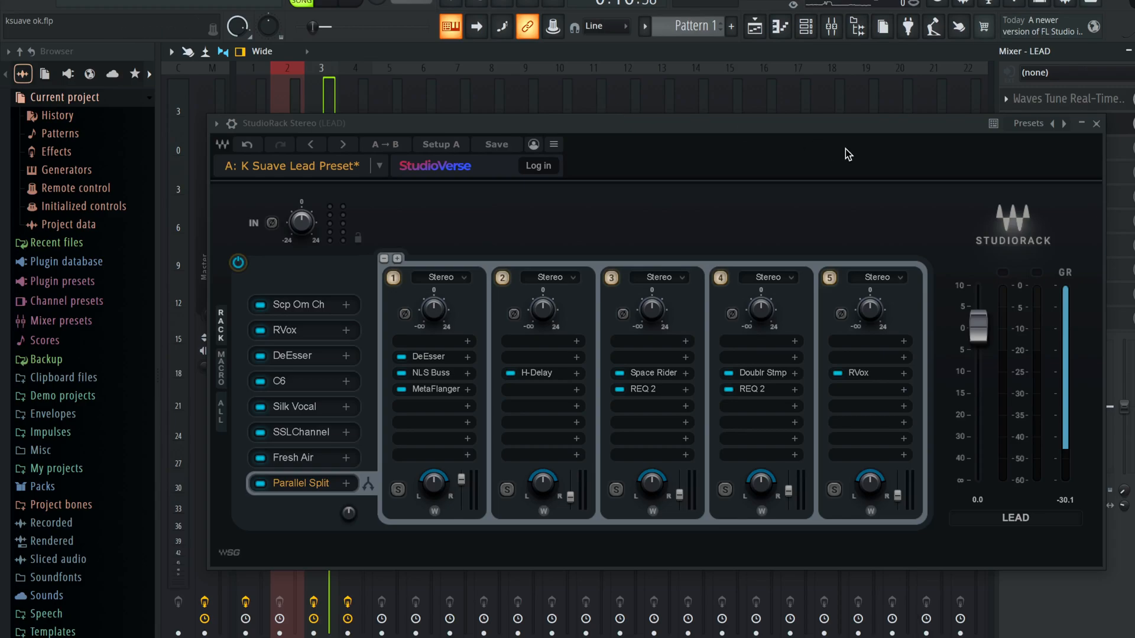
Open the Scheps Omni Channel from the LEAD track's StudioRack and examine its compressor attack, release and mix controls
click(1095, 124)
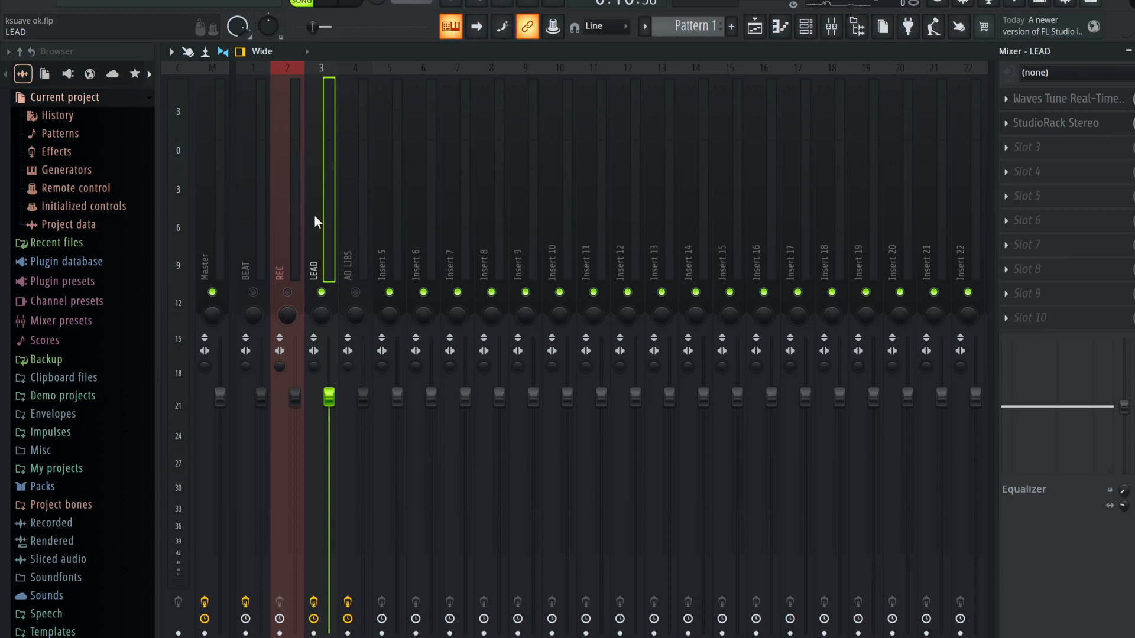
click(1082, 123)
mouse_move(638, 132)
mouse_down()
mouse_move(634, 183)
mouse_move(632, 125)
mouse_up()
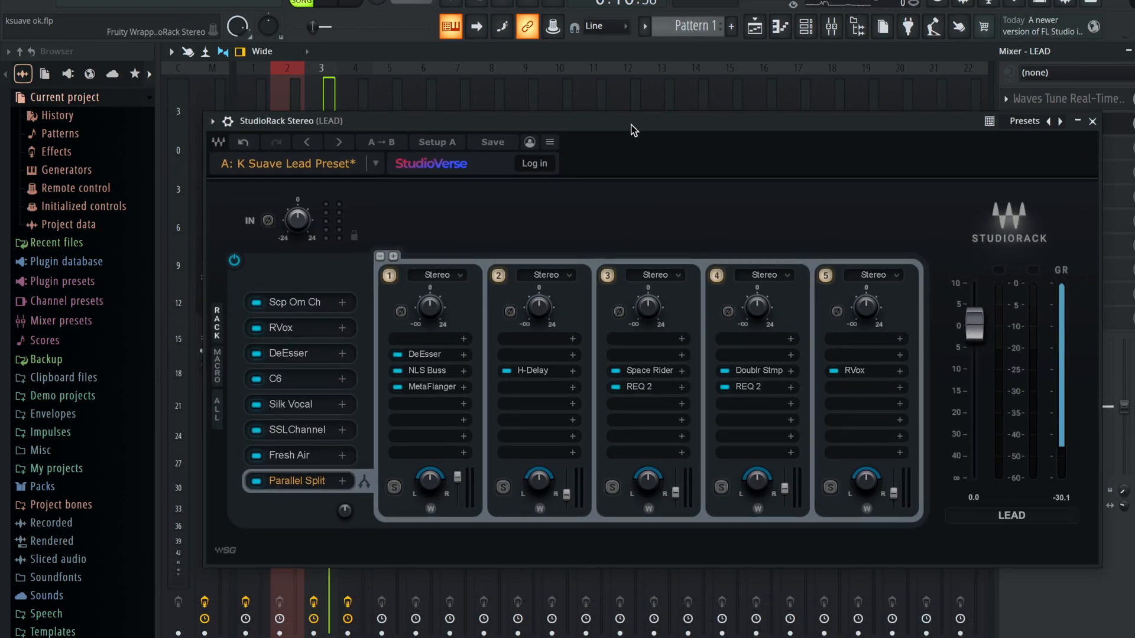
click(293, 302)
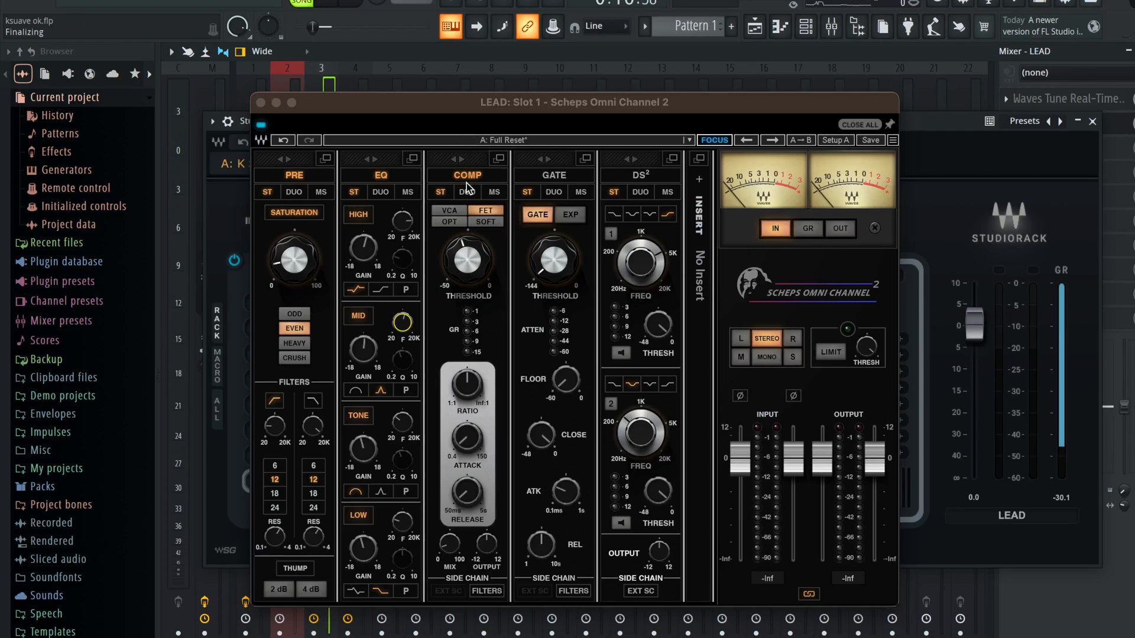
click(466, 487)
click(466, 444)
click(466, 496)
click(467, 444)
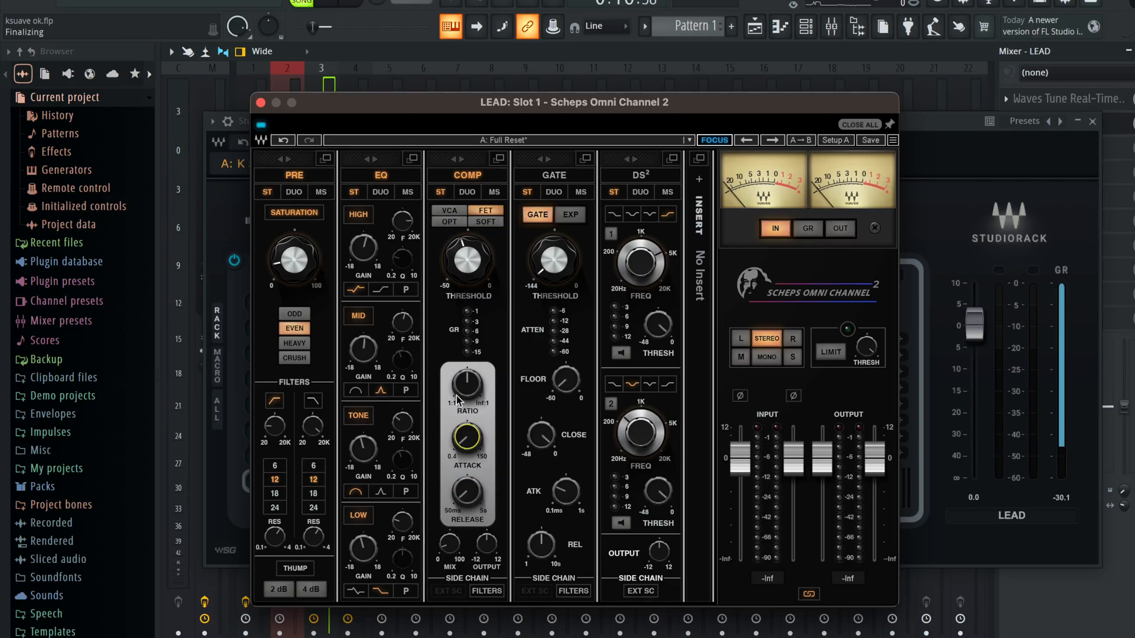
click(465, 497)
click(465, 441)
click(466, 496)
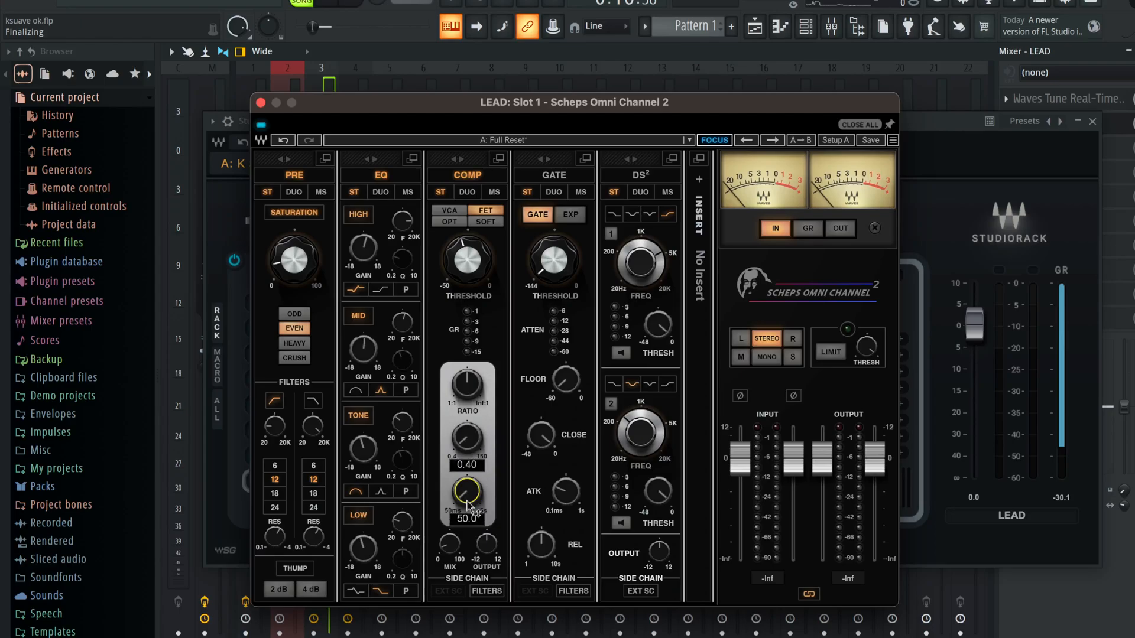
click(457, 554)
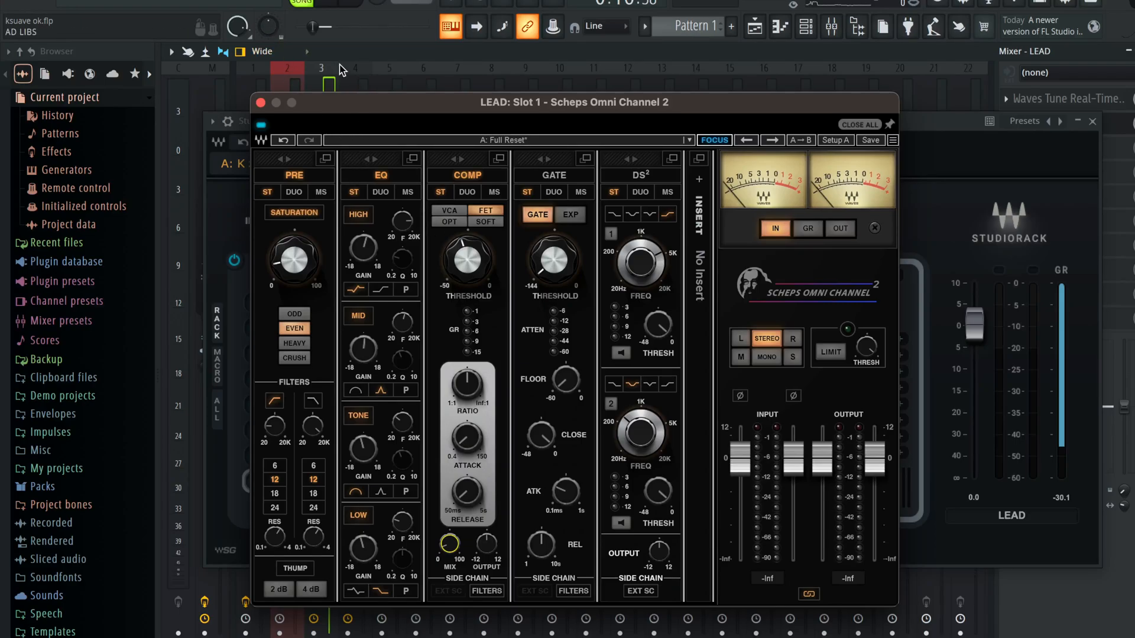
Play the lead vocal with the Scheps Omni Channel compressor section switched off and back on, and stop playback
click(325, 3)
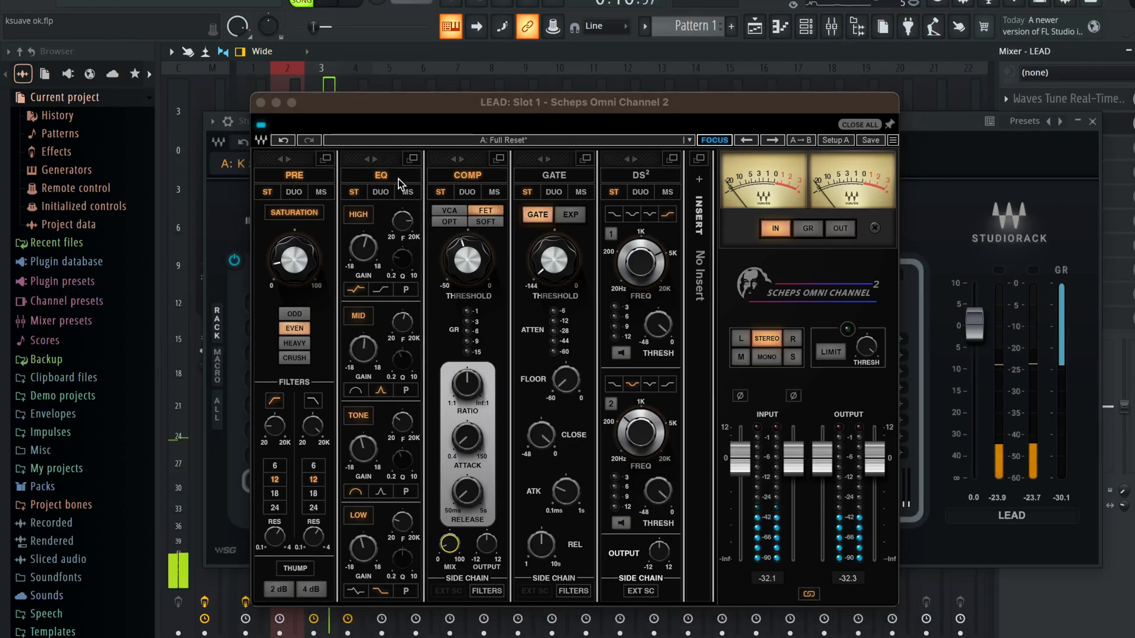
click(473, 180)
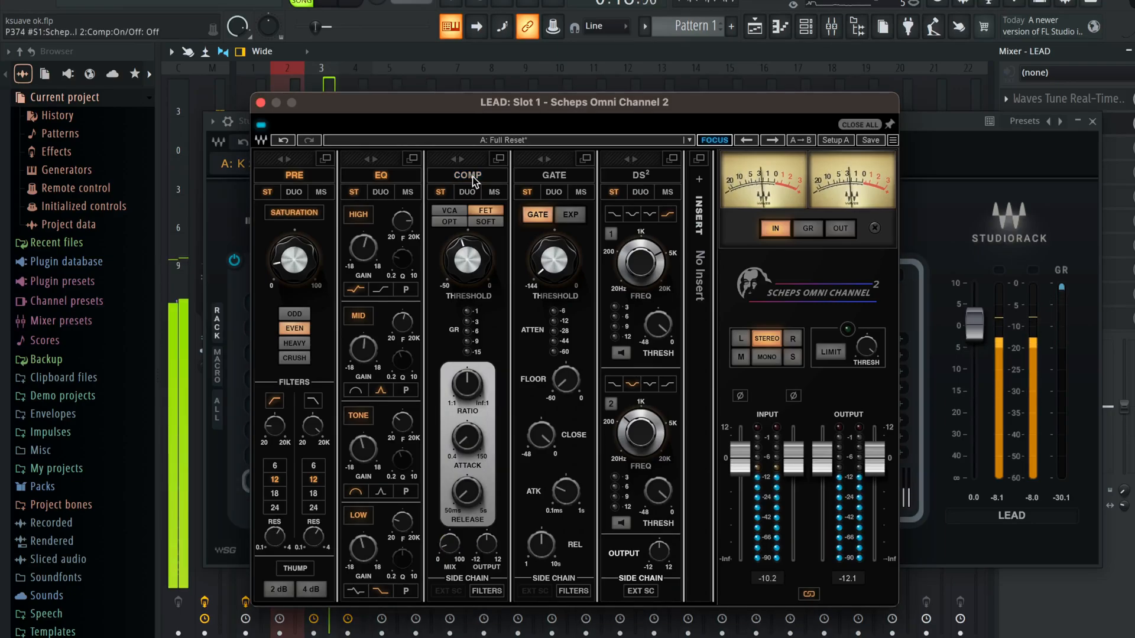
click(449, 543)
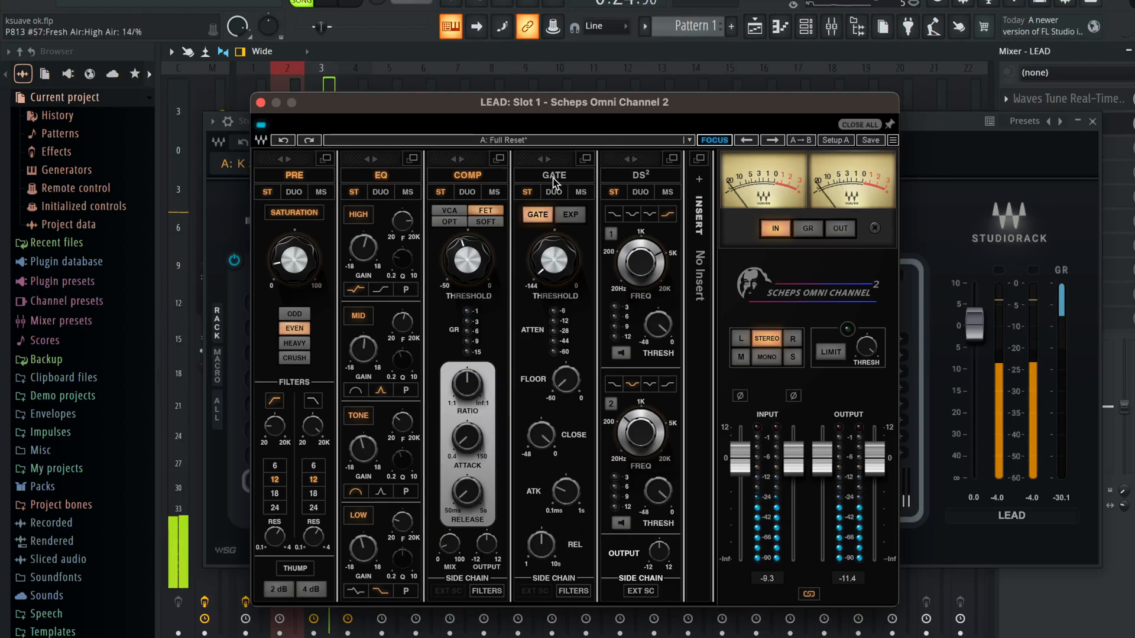
key(space)
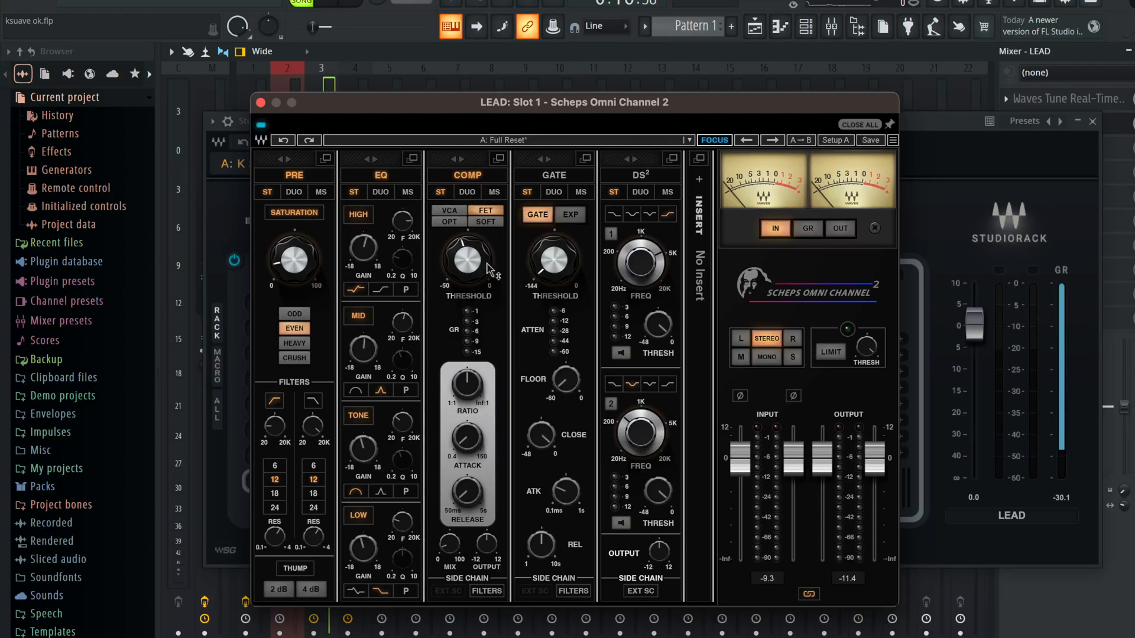
Examine the compressor ratio, saturation amount and low-cut filter frequency in the Scheps Omni Channel
click(473, 390)
click(292, 267)
click(273, 431)
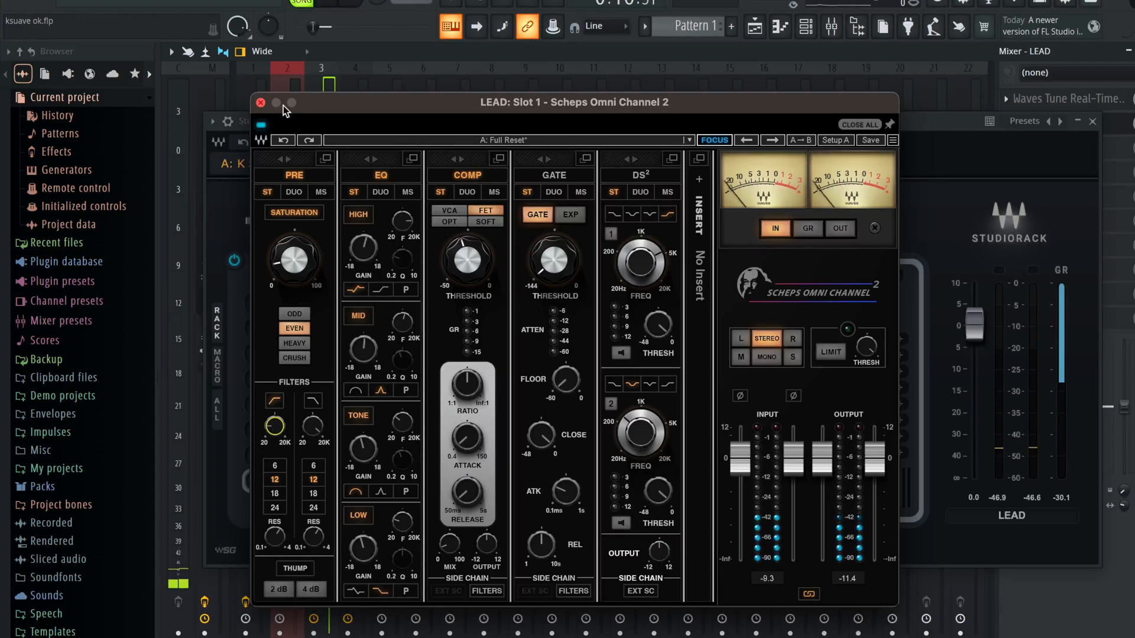
Compare the playing lead vocal with the Scheps Omni Channel bypassed and enabled, and close the plugin with it enabled
click(261, 125)
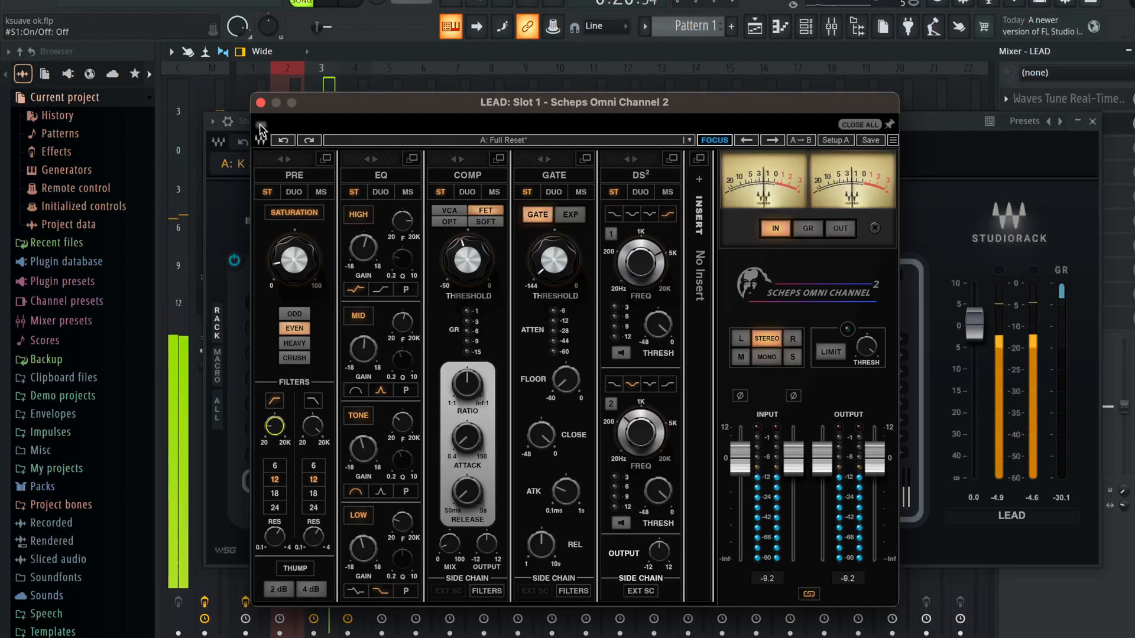
click(261, 125)
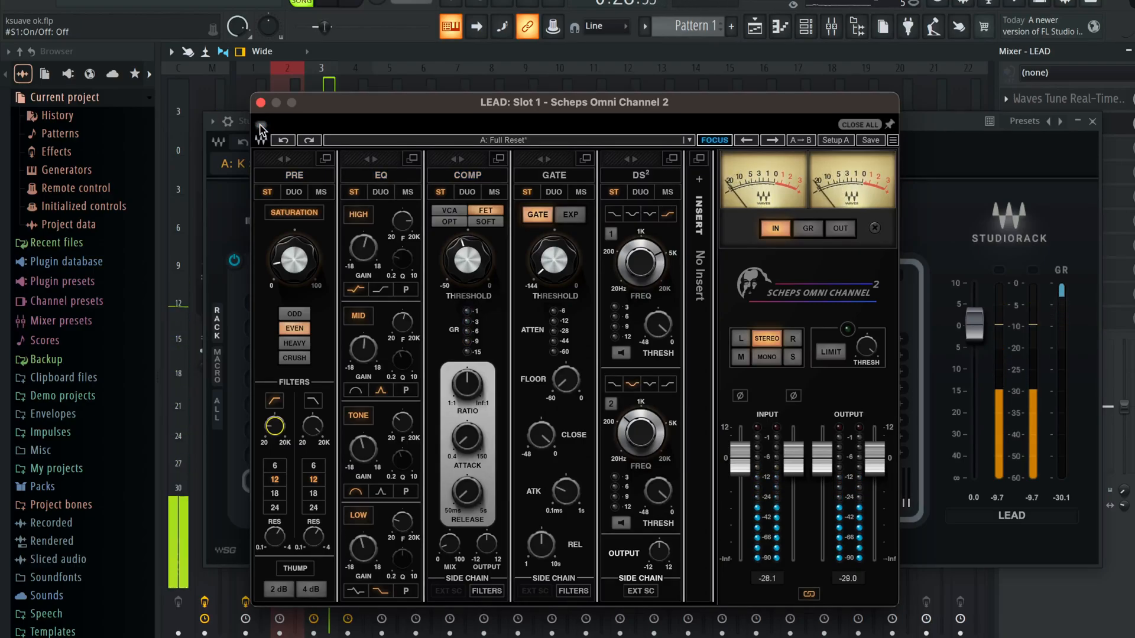
click(260, 127)
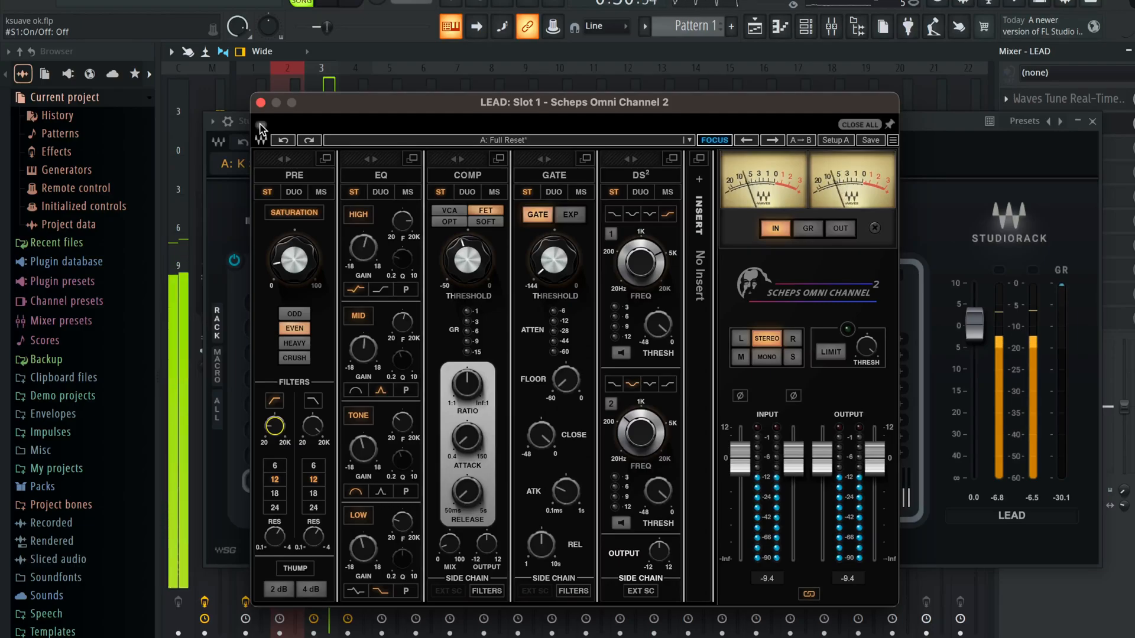
click(261, 125)
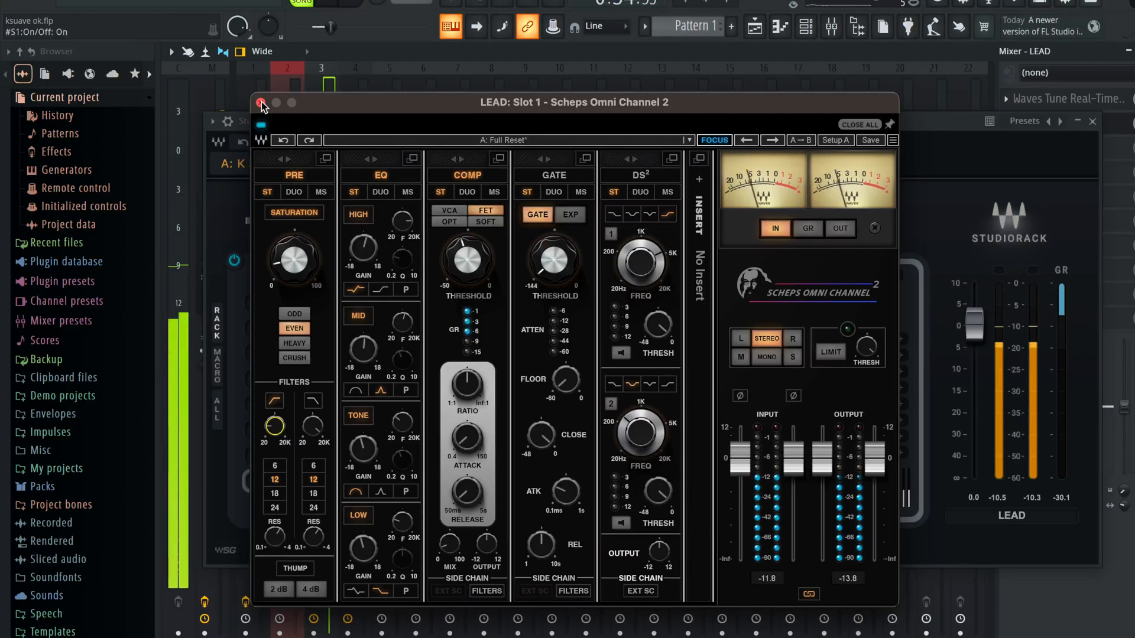
click(264, 124)
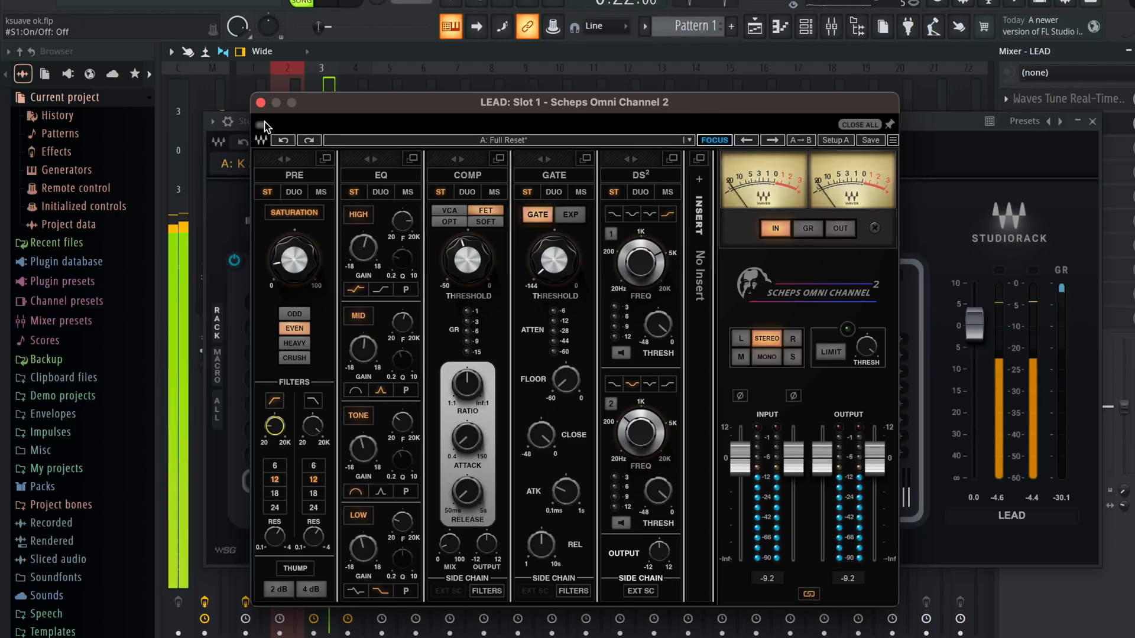
click(263, 123)
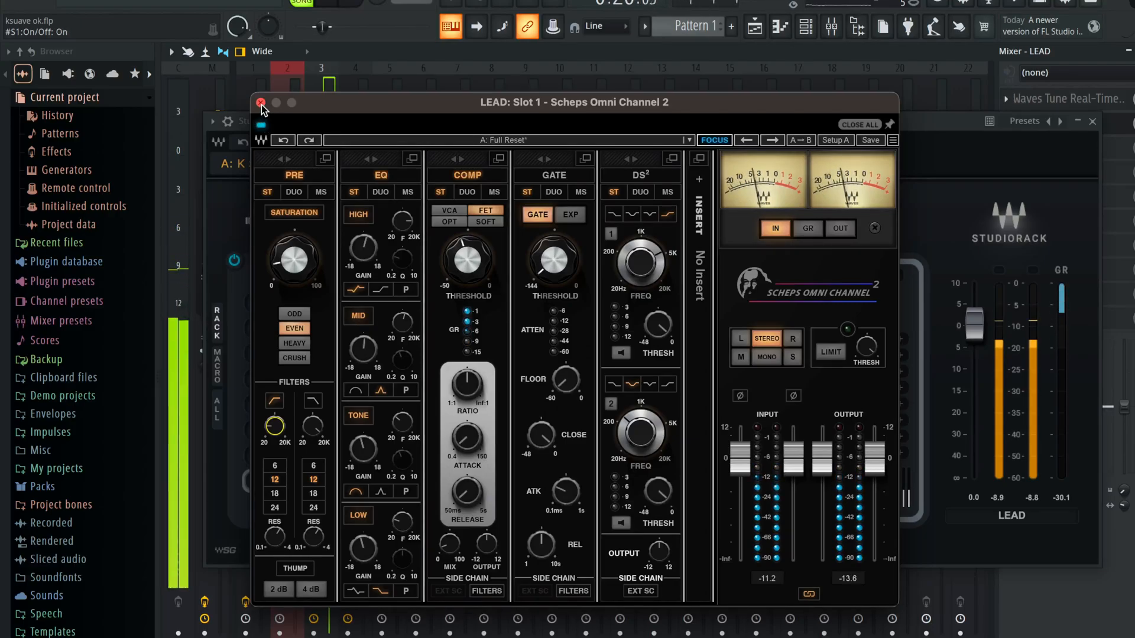
click(260, 103)
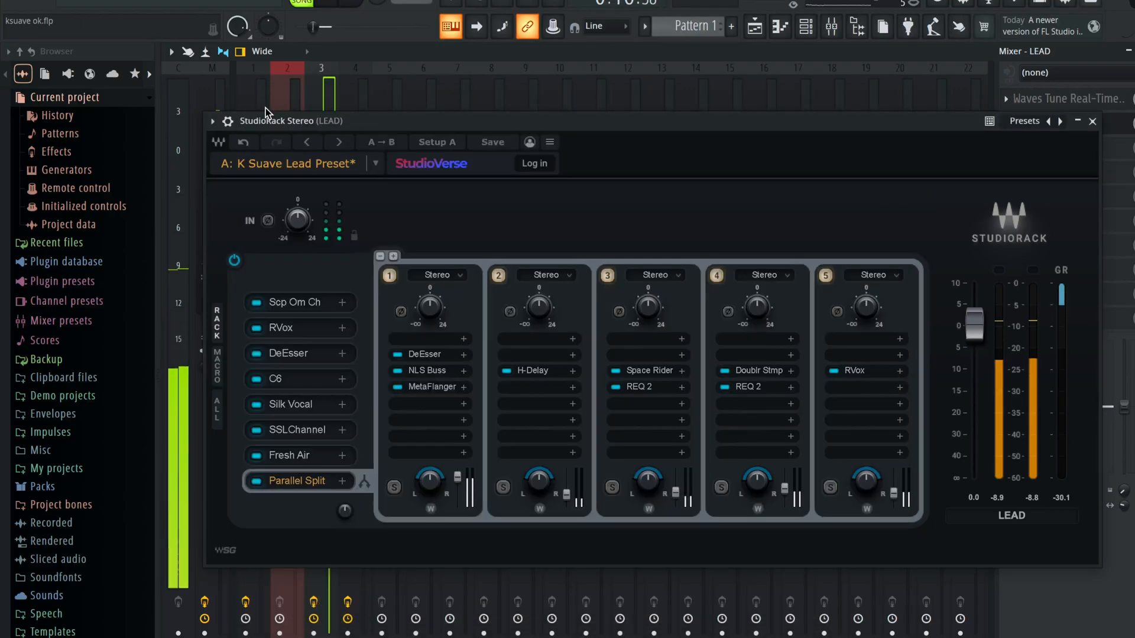
Open RVox in slot 2 of the LEAD rack and bypass it during playback
click(297, 327)
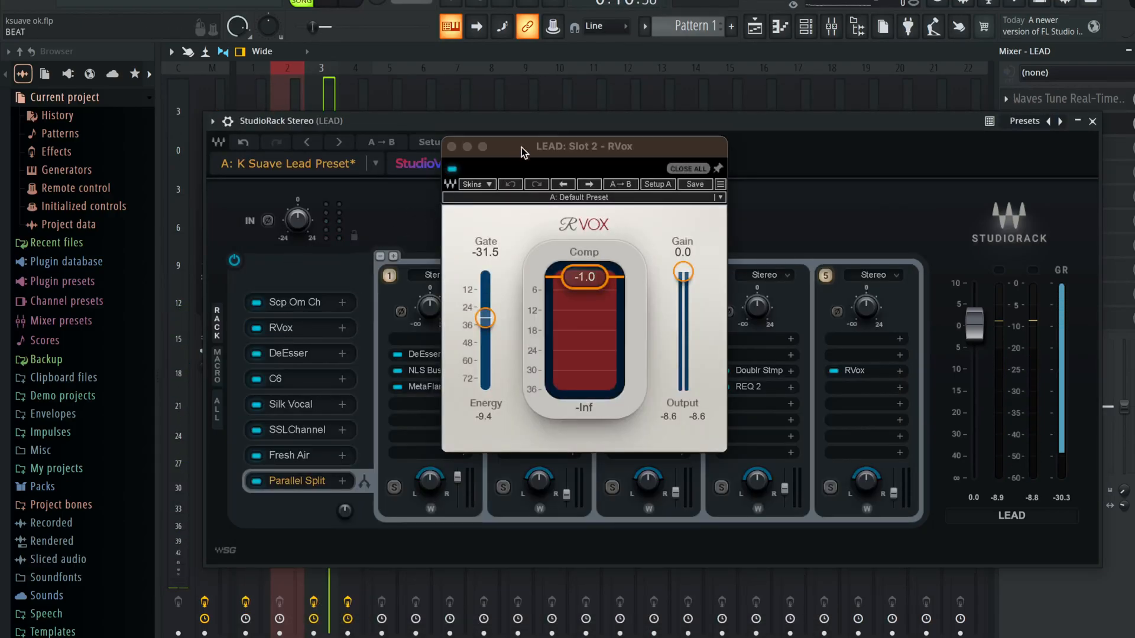
drag(533, 148, 481, 208)
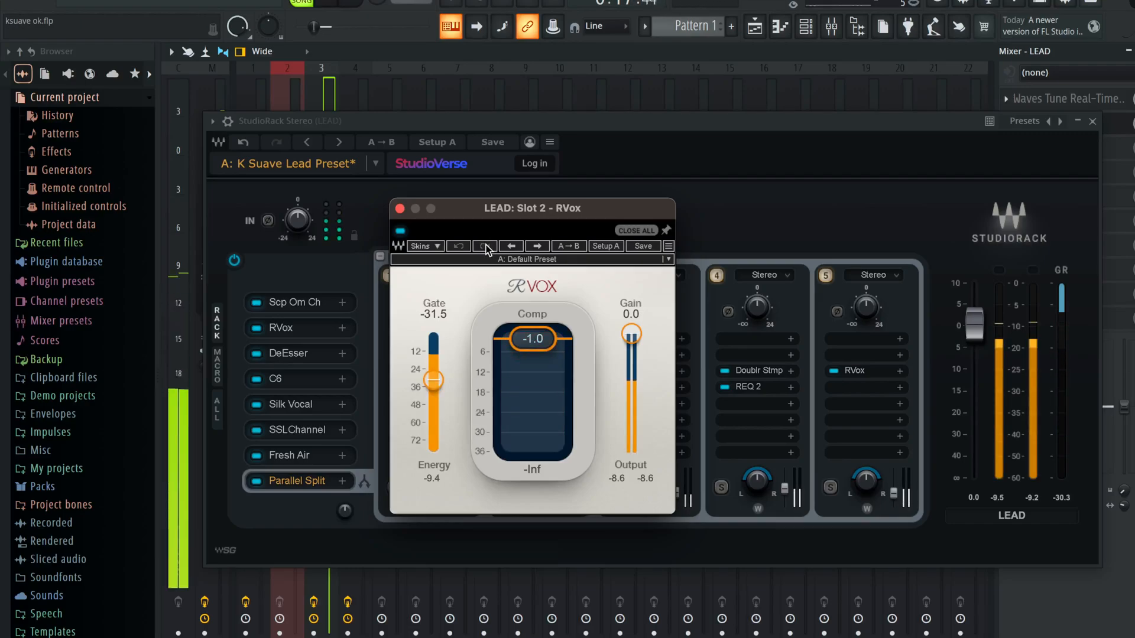
click(400, 231)
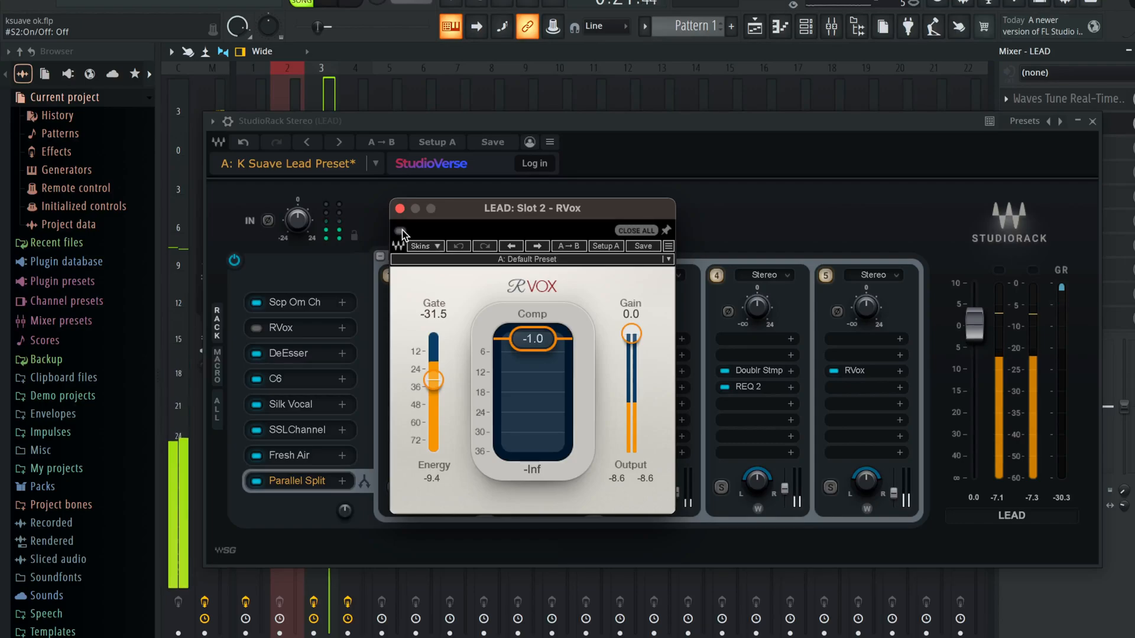
Move the StudioRack window aside to uncover the mixer and unmute the AD LIBS track
drag(240, 213, 476, 213)
click(355, 292)
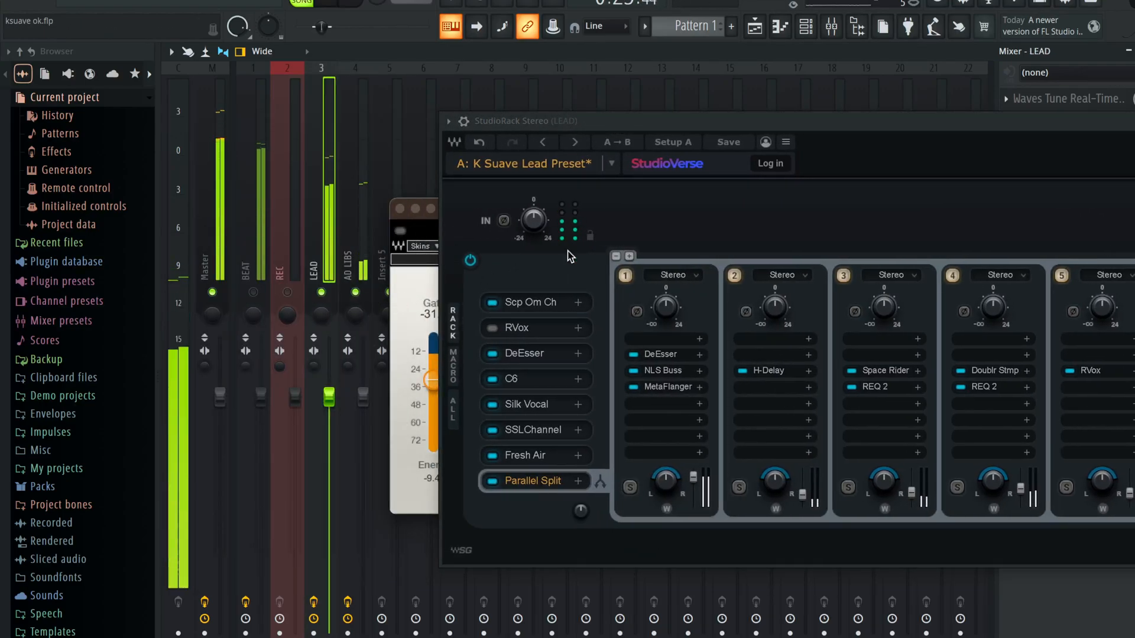
Lower the AD LIBS fader to 65% (-8.6 dB) and bring the RVox window in front of the mixer
drag(363, 395, 362, 436)
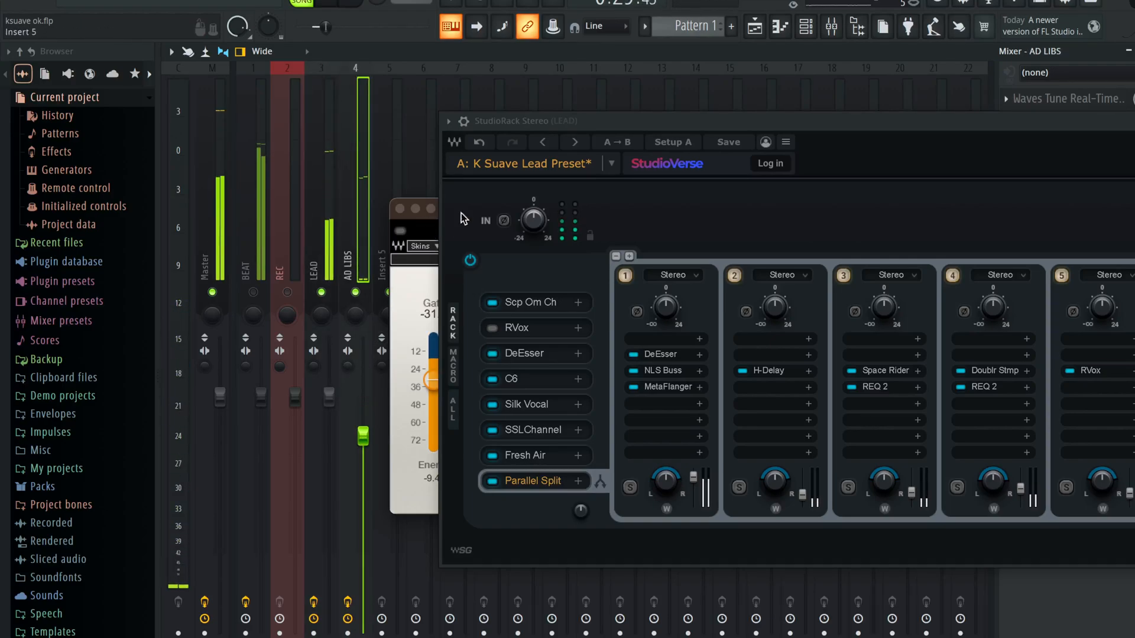
click(415, 281)
drag(517, 212, 491, 201)
drag(358, 384, 358, 430)
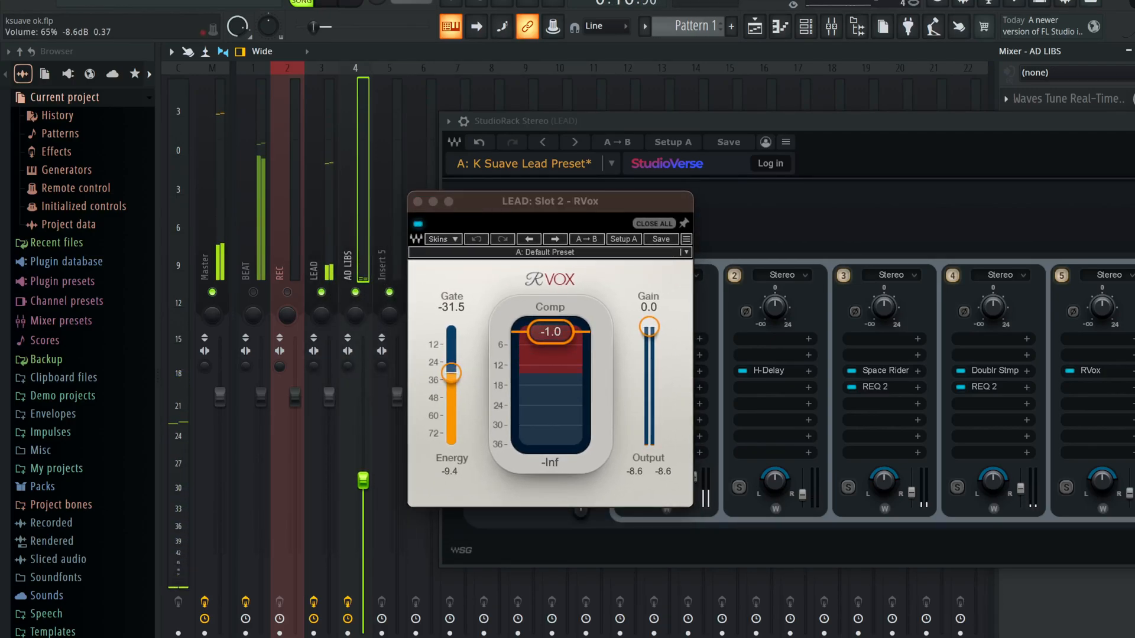
Compare the lead vocal with RVox bypassed and enabled, play it with the BEAT track unmuted, and mute the AD LIBS track
click(418, 224)
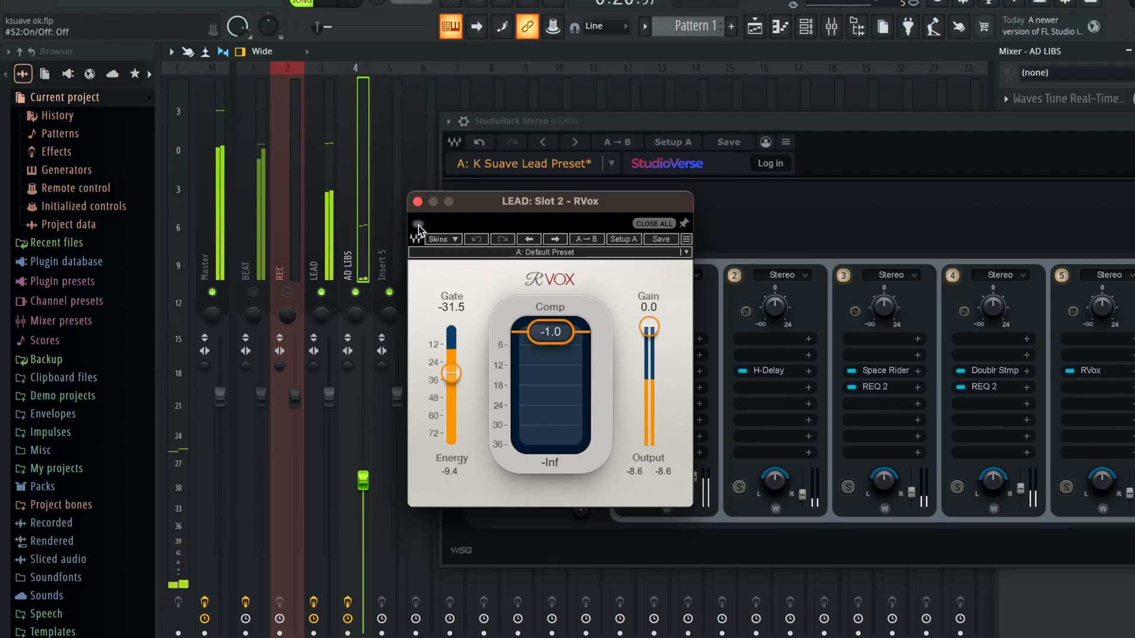
click(418, 224)
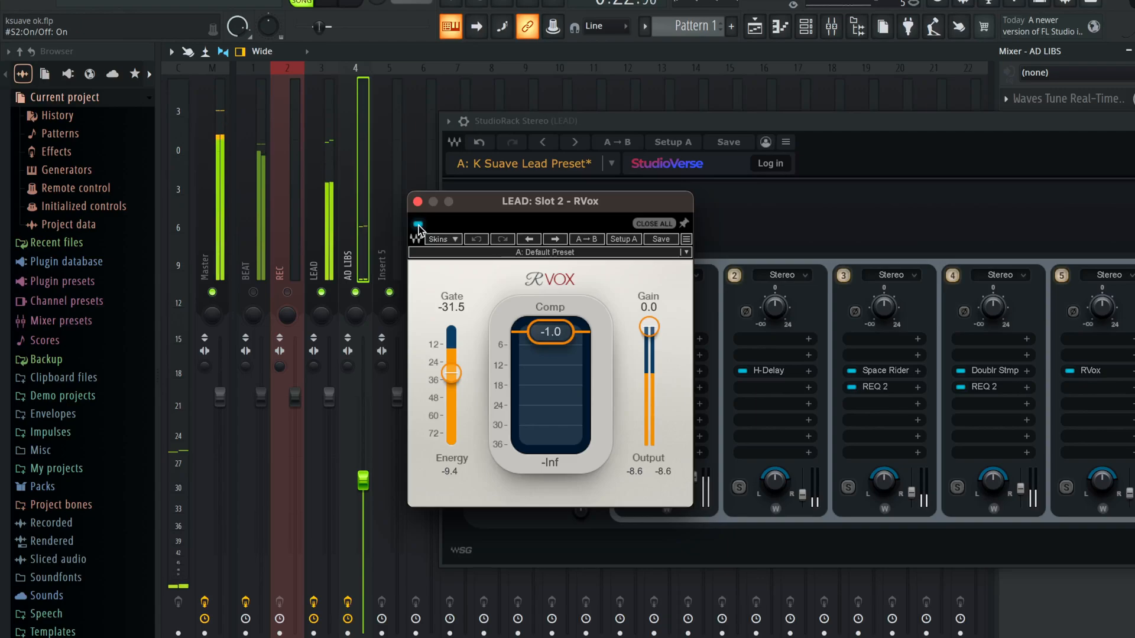
click(254, 291)
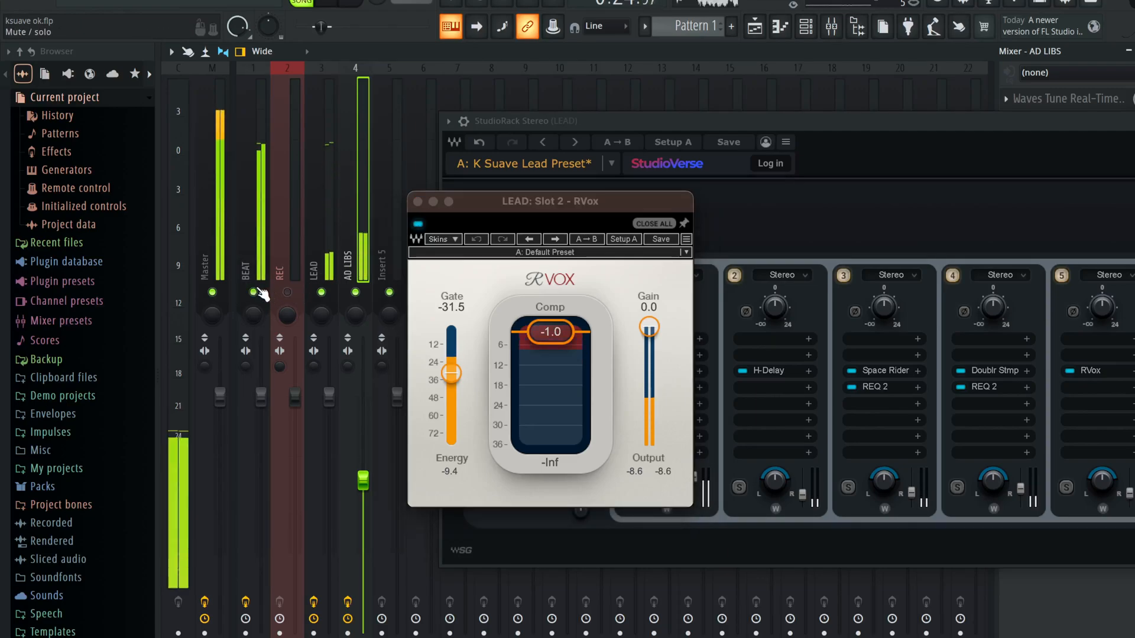
click(355, 292)
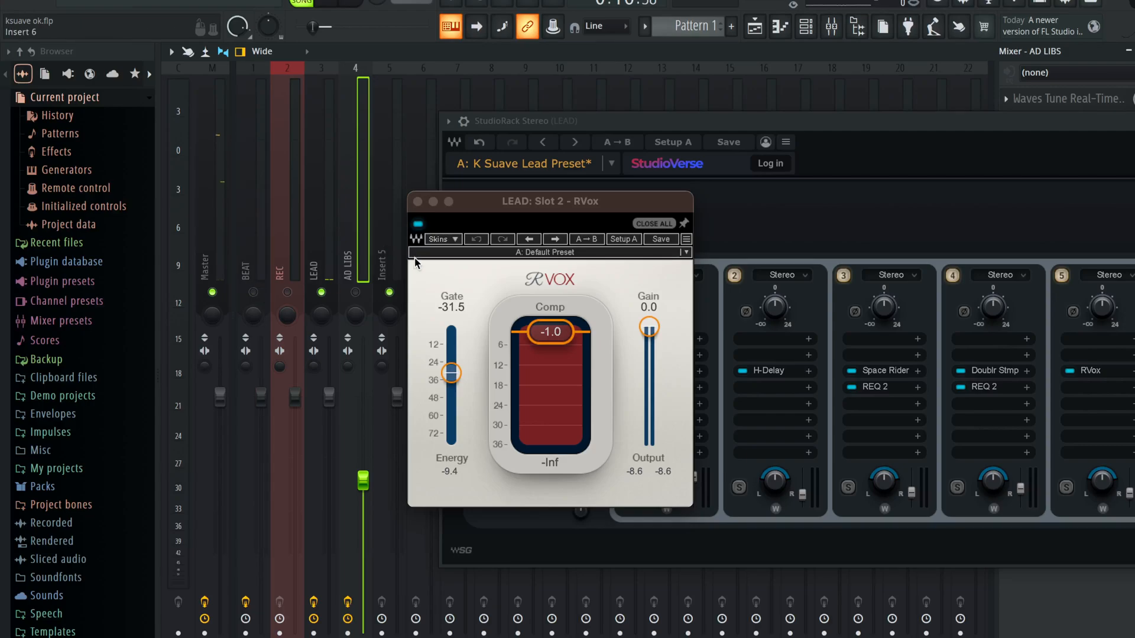
Close RVox and open the DeEsser in slot 3 of the LEAD rack to examine its threshold and frequency during playback
click(418, 202)
drag(699, 121, 529, 124)
click(354, 356)
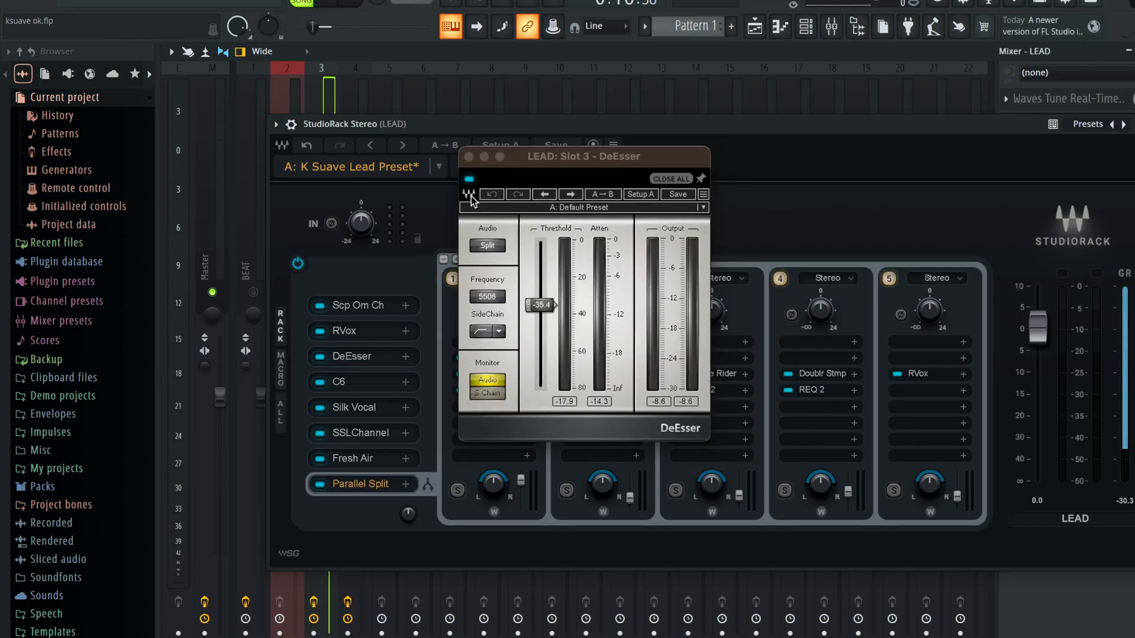
key(space)
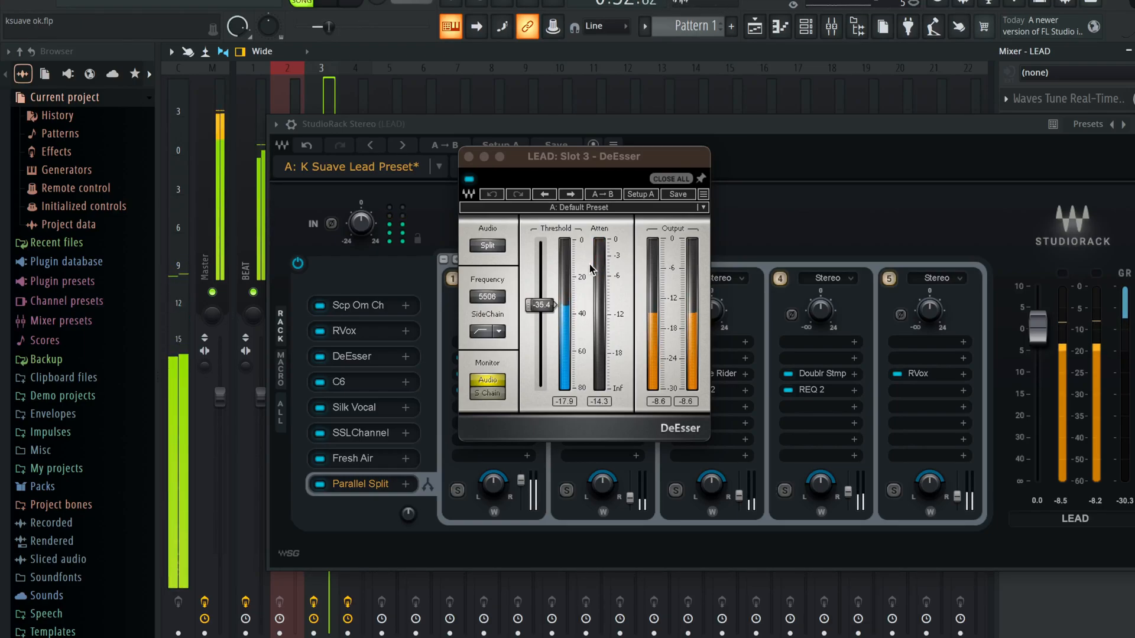
click(260, 295)
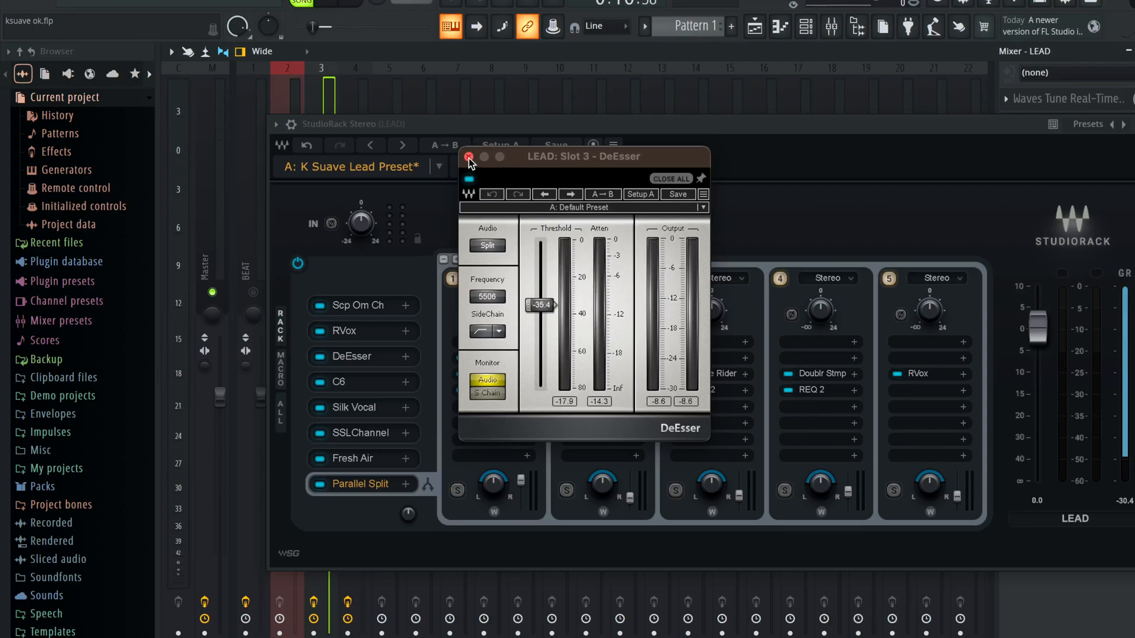
click(469, 157)
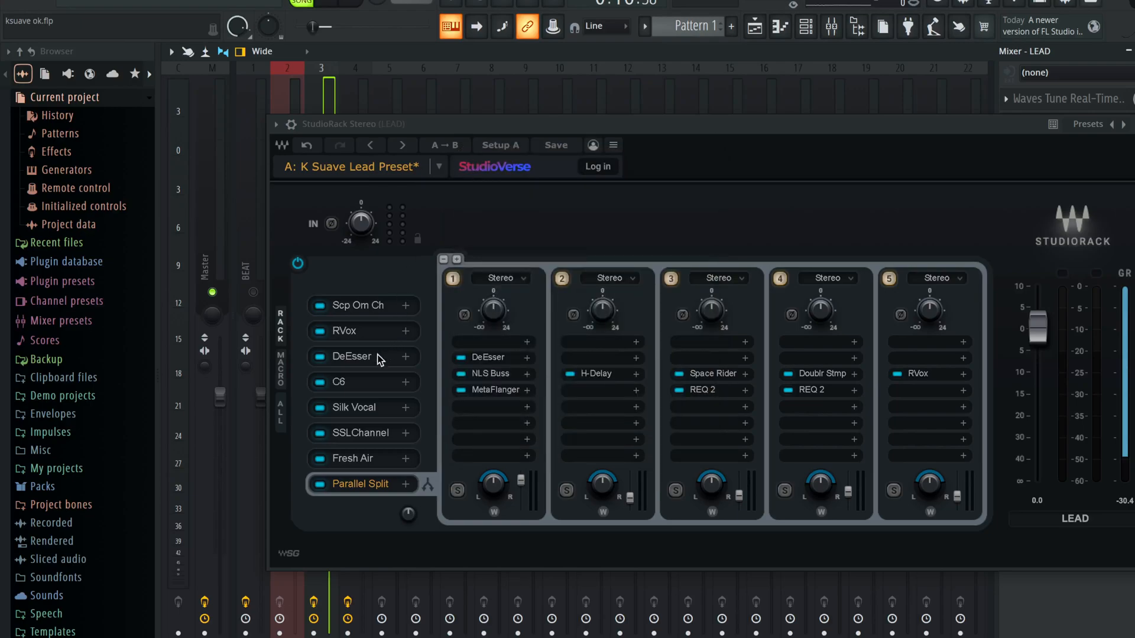
click(347, 355)
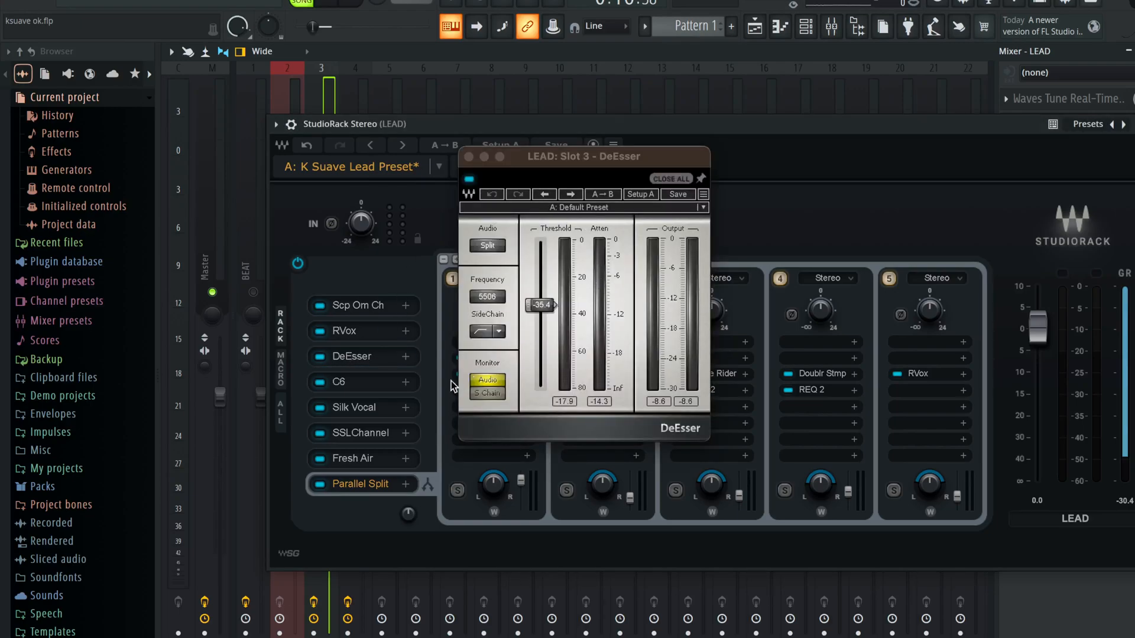
Open the C6 in slot 4 and solo its band 6 and band 1 in turn during playback
click(367, 383)
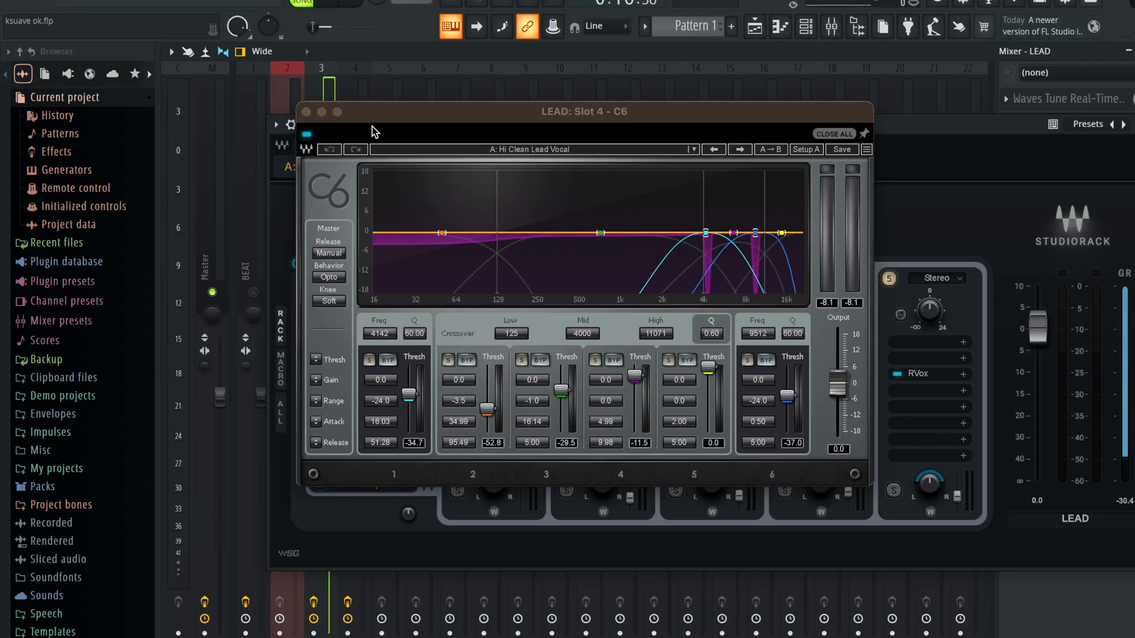
click(258, 234)
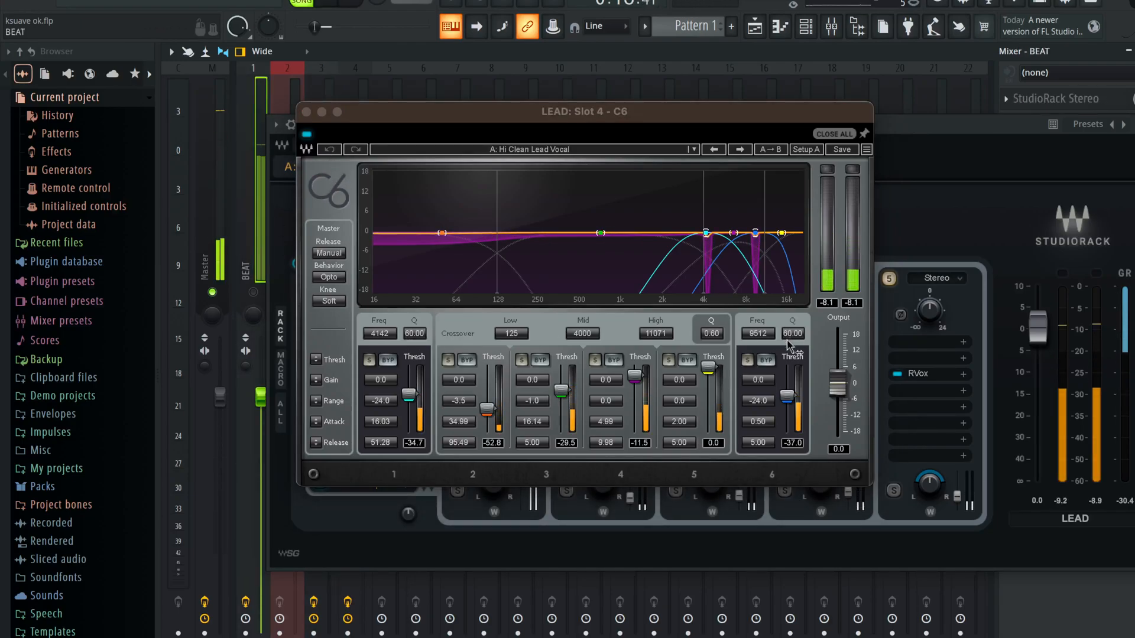
click(747, 360)
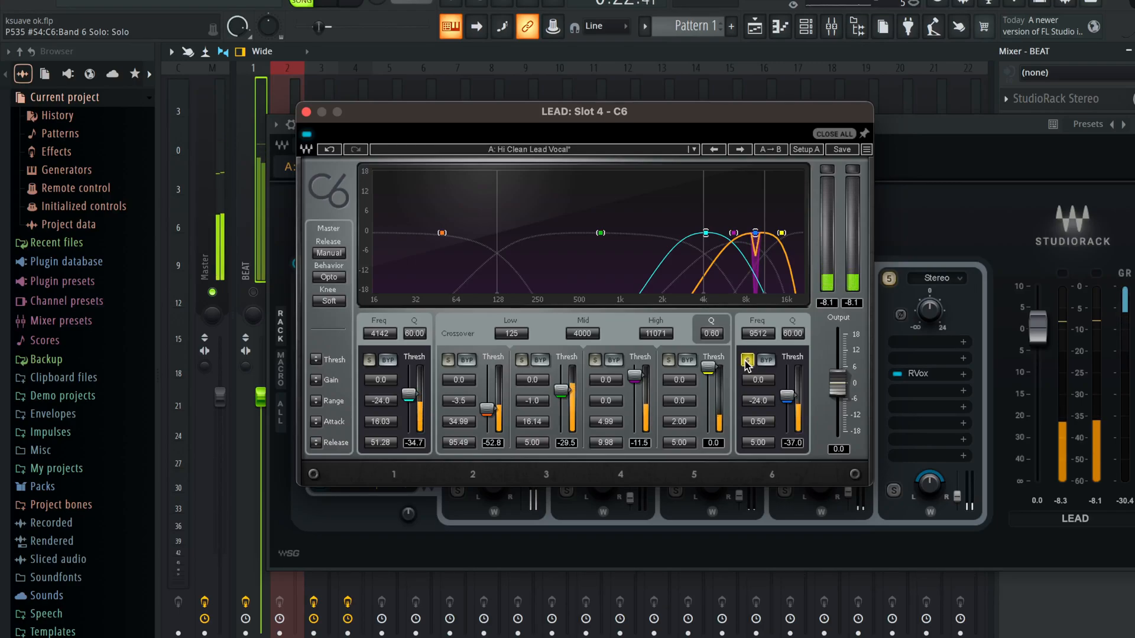
click(747, 360)
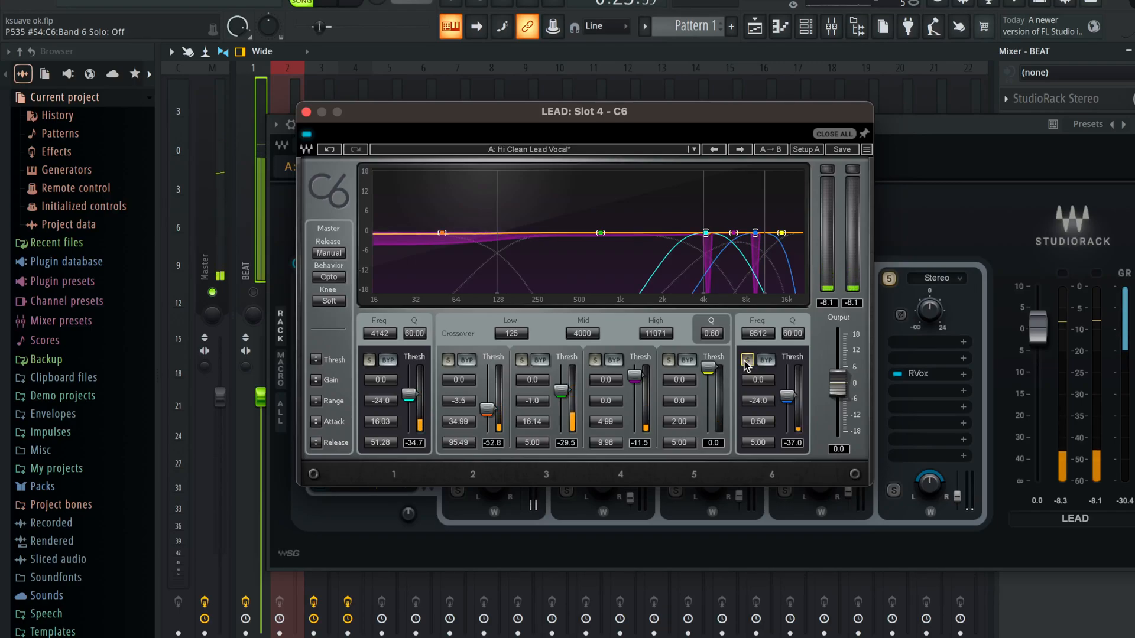
click(369, 361)
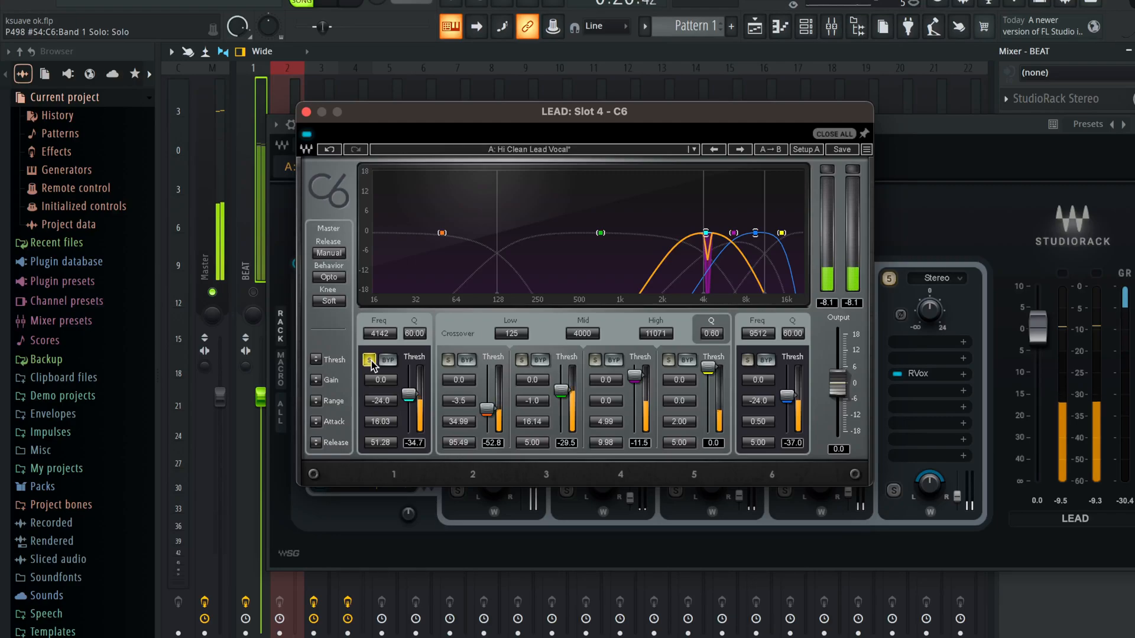
click(369, 361)
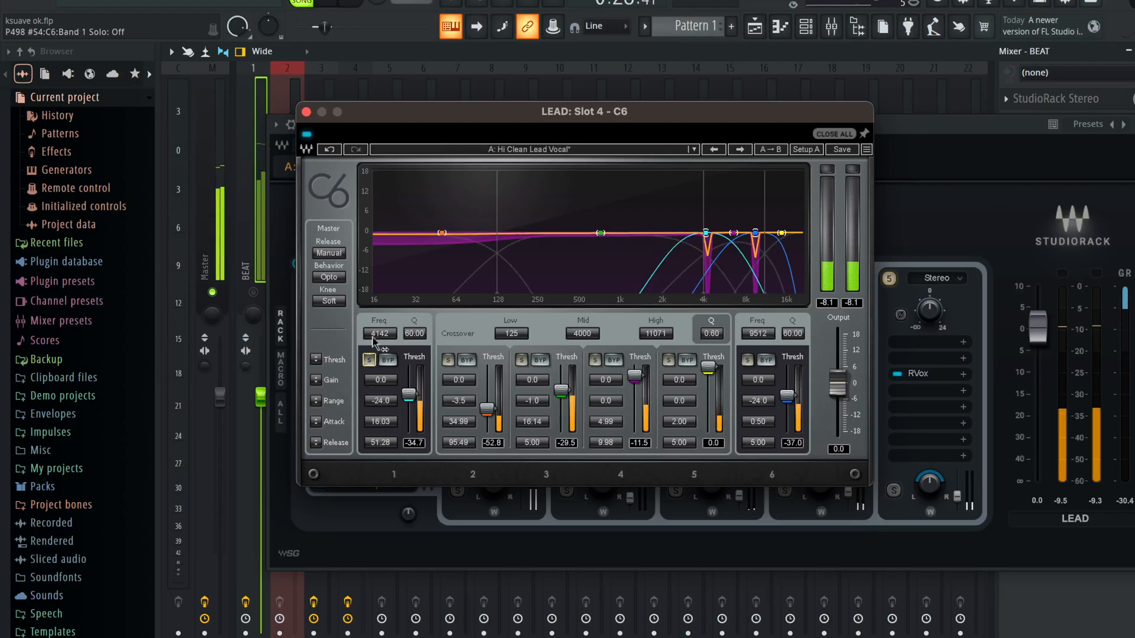
Compare the playing lead vocal with the C6 bypassed and enabled, and close the plugin with it enabled
click(307, 135)
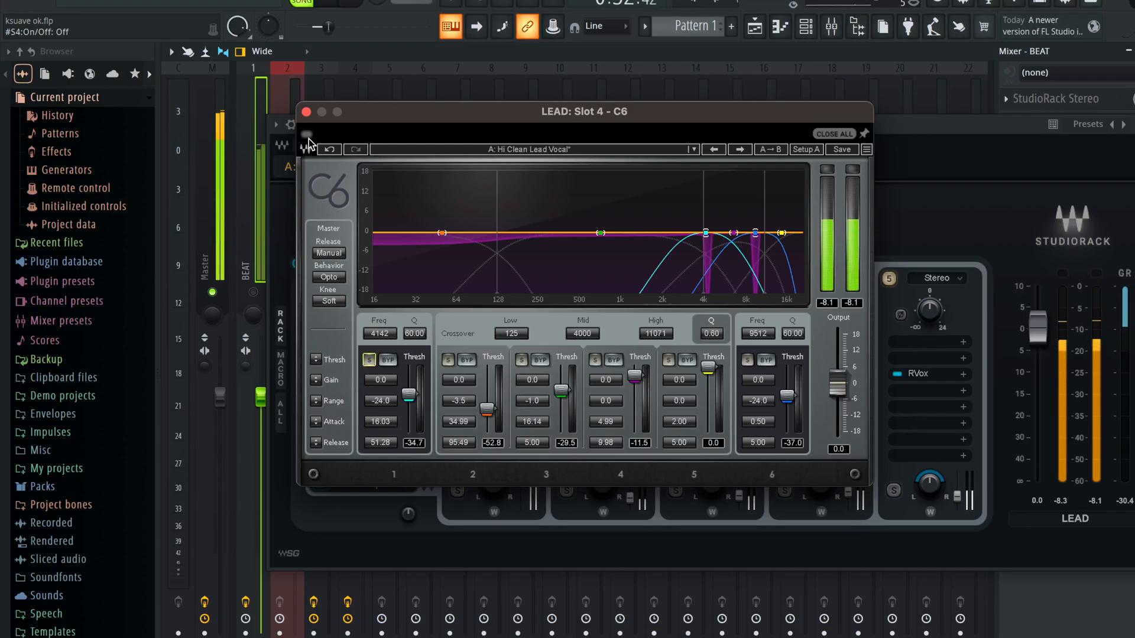
click(307, 135)
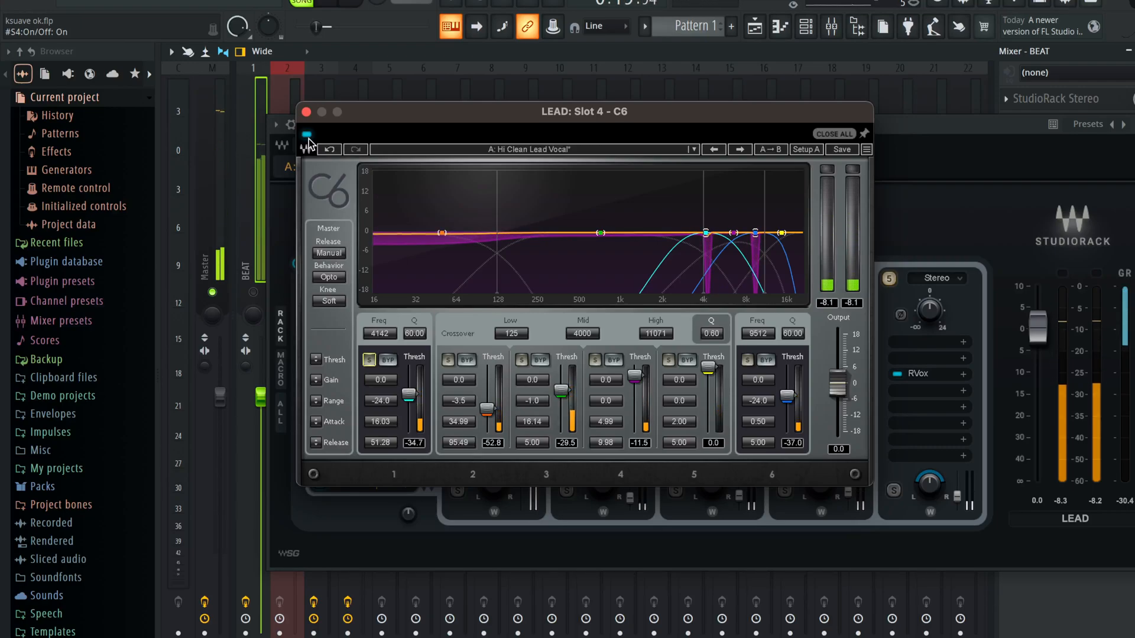
click(307, 137)
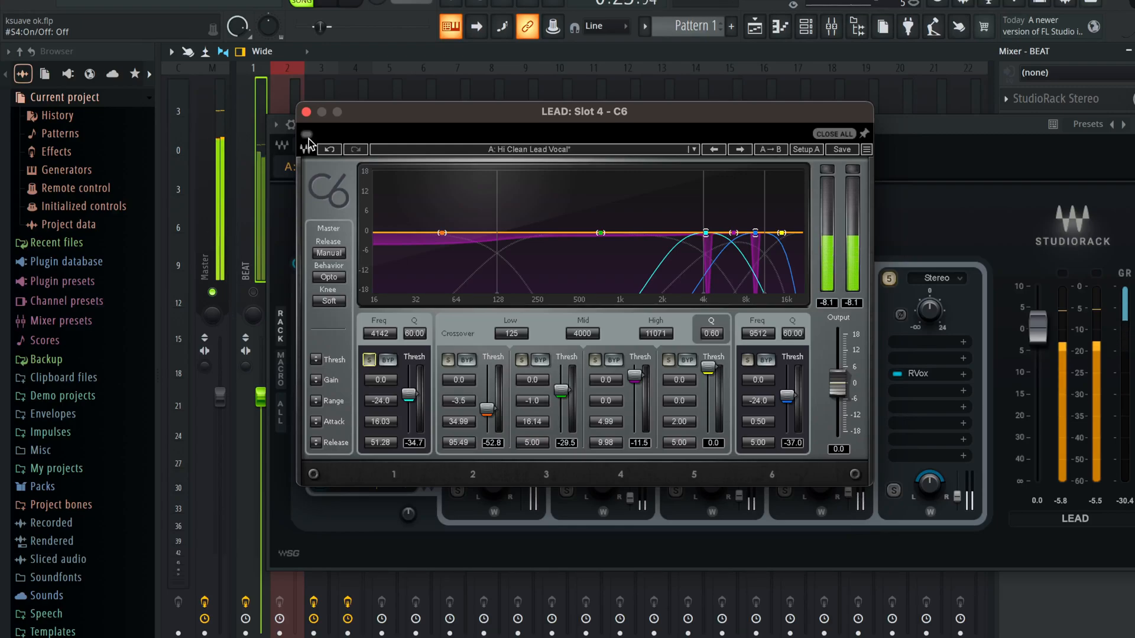
click(308, 135)
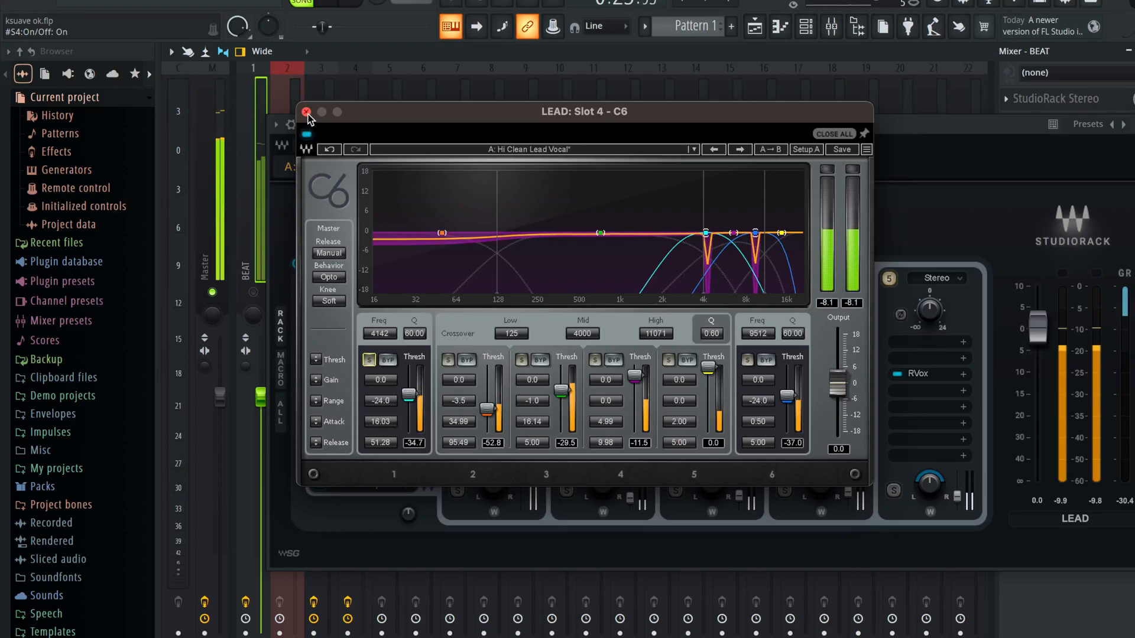
click(306, 112)
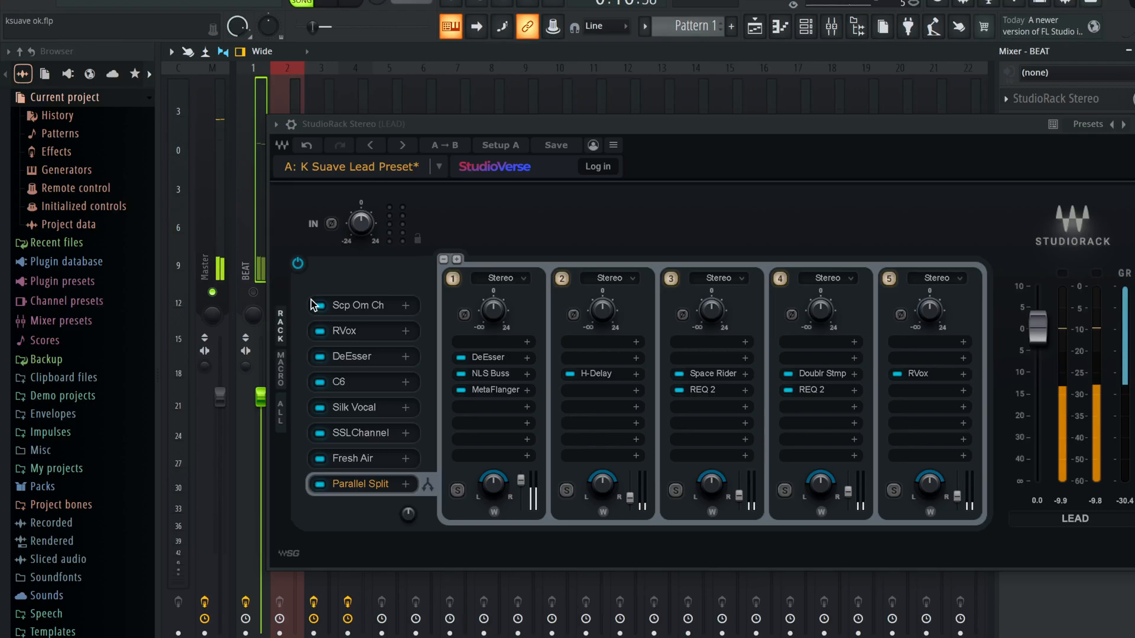
Reopen the C6 to examine its band and crossover settings, and close it
click(367, 387)
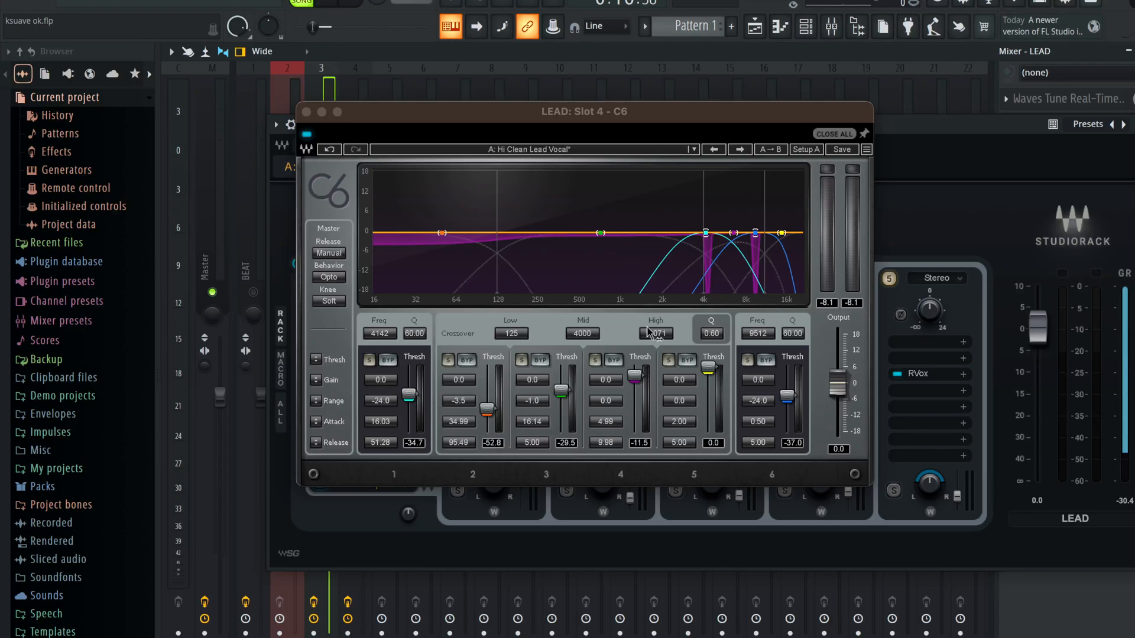
click(306, 111)
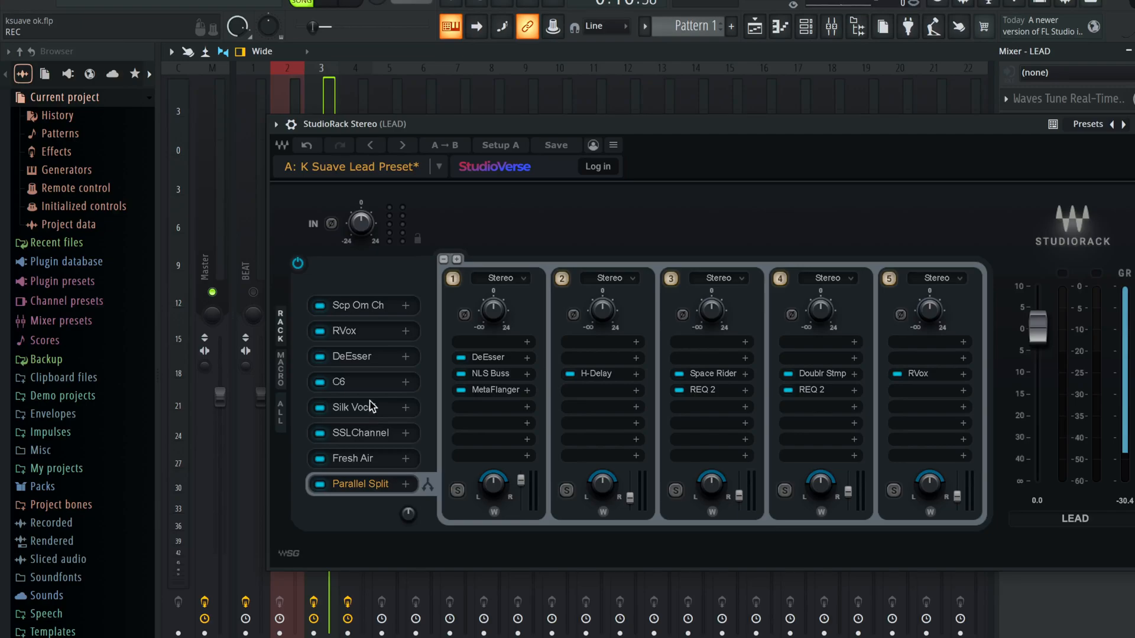
click(375, 388)
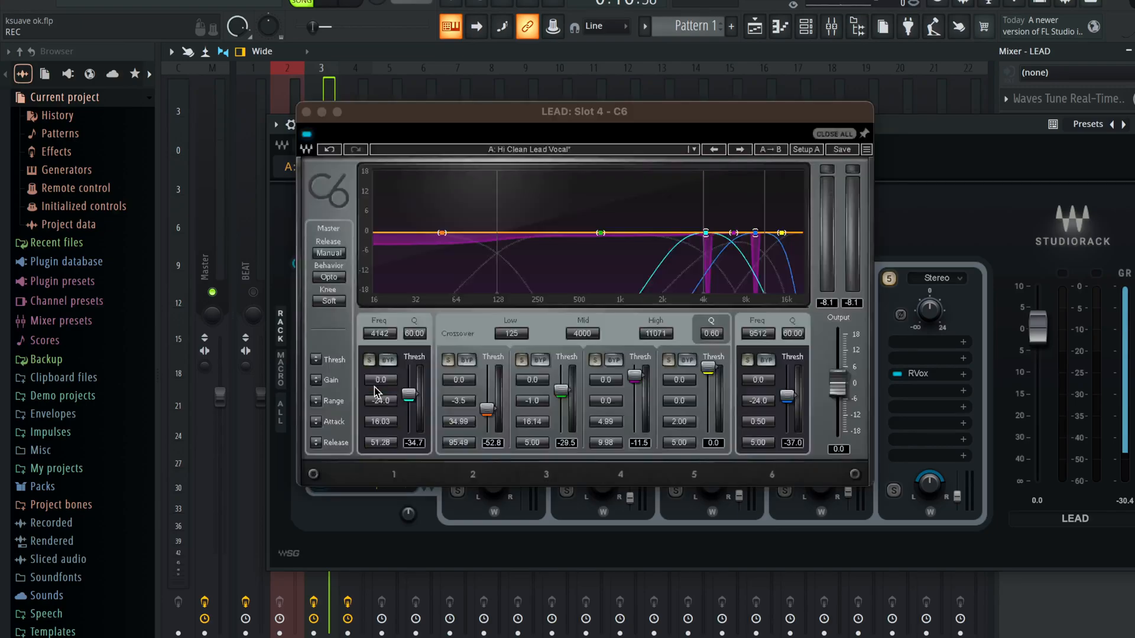
click(306, 111)
Review the chain by opening Silk Vocal, the C6, the DeEsser, RVox and the Scheps Omni Channel in turn
click(360, 408)
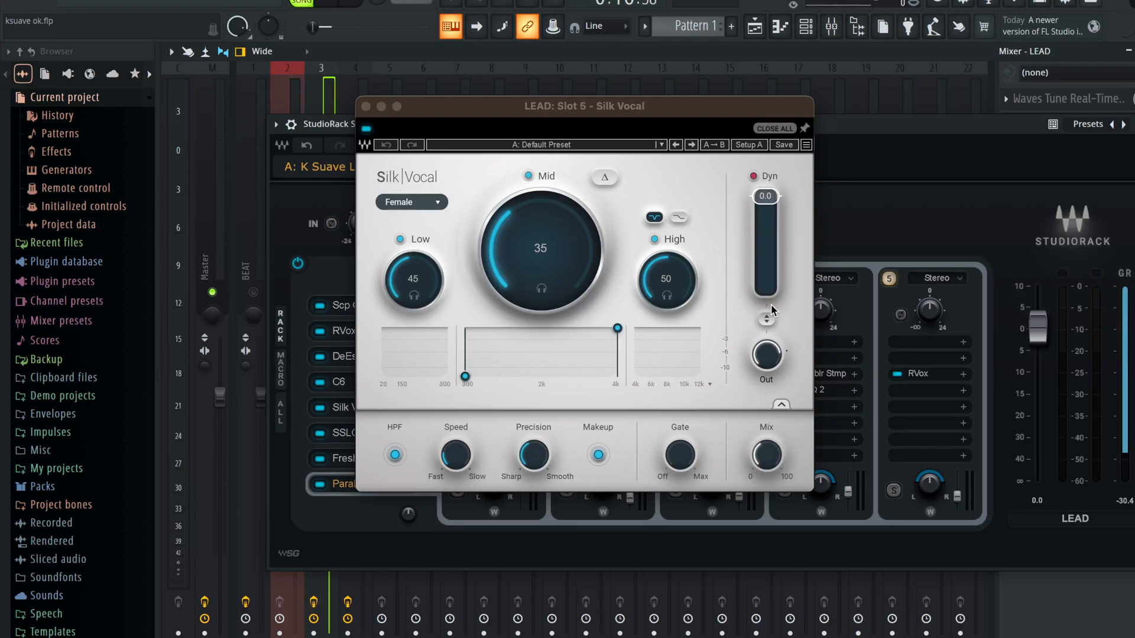
click(349, 381)
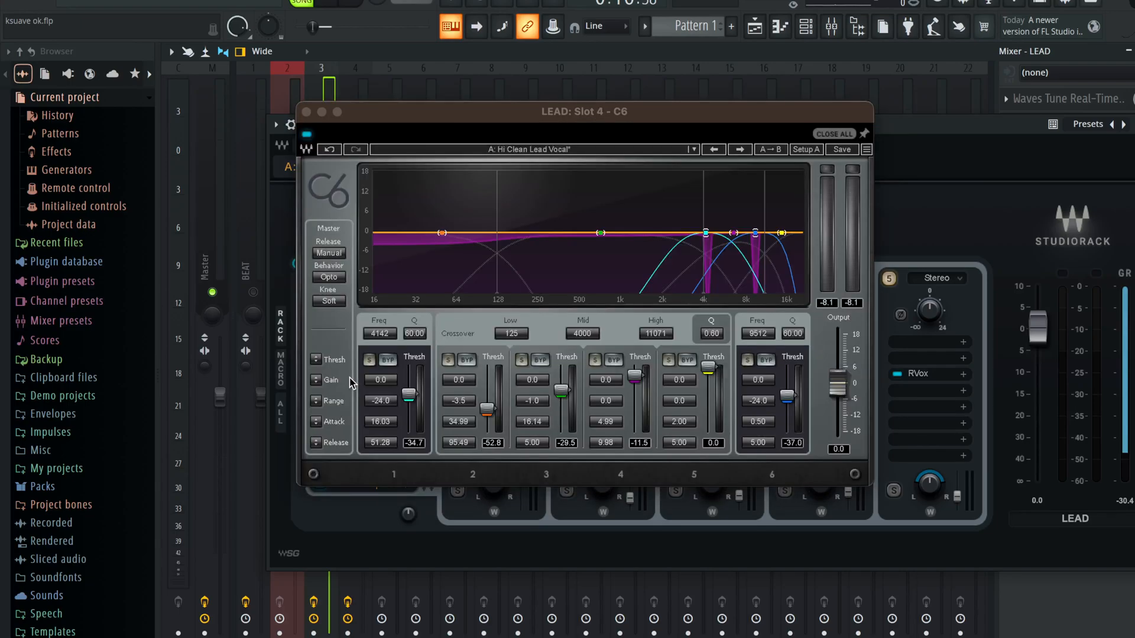
click(303, 113)
click(352, 355)
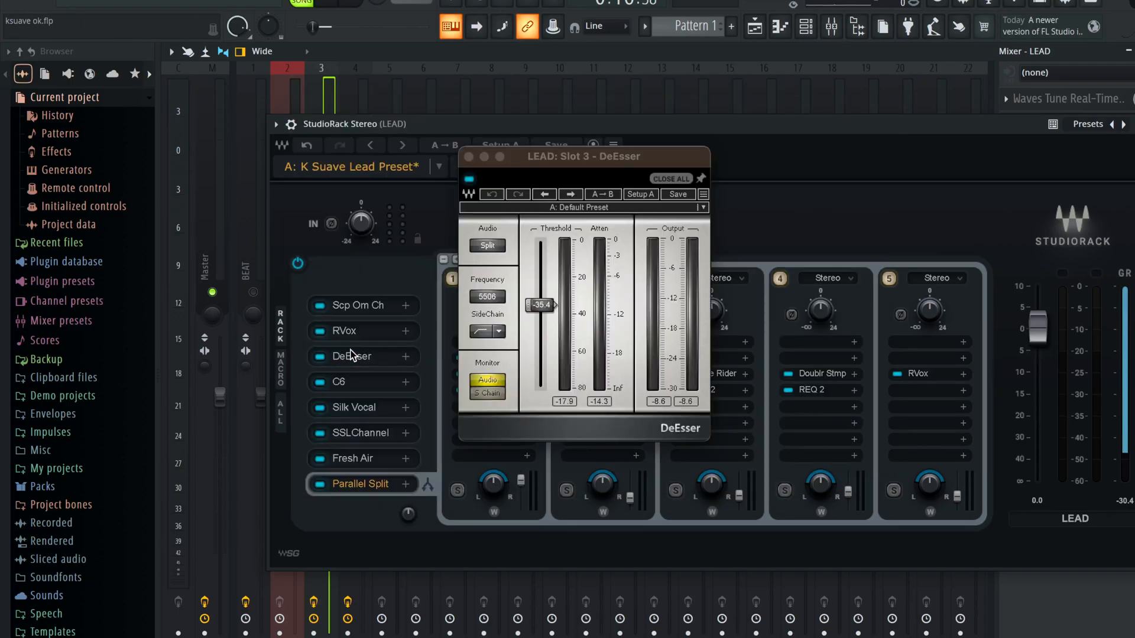
click(354, 333)
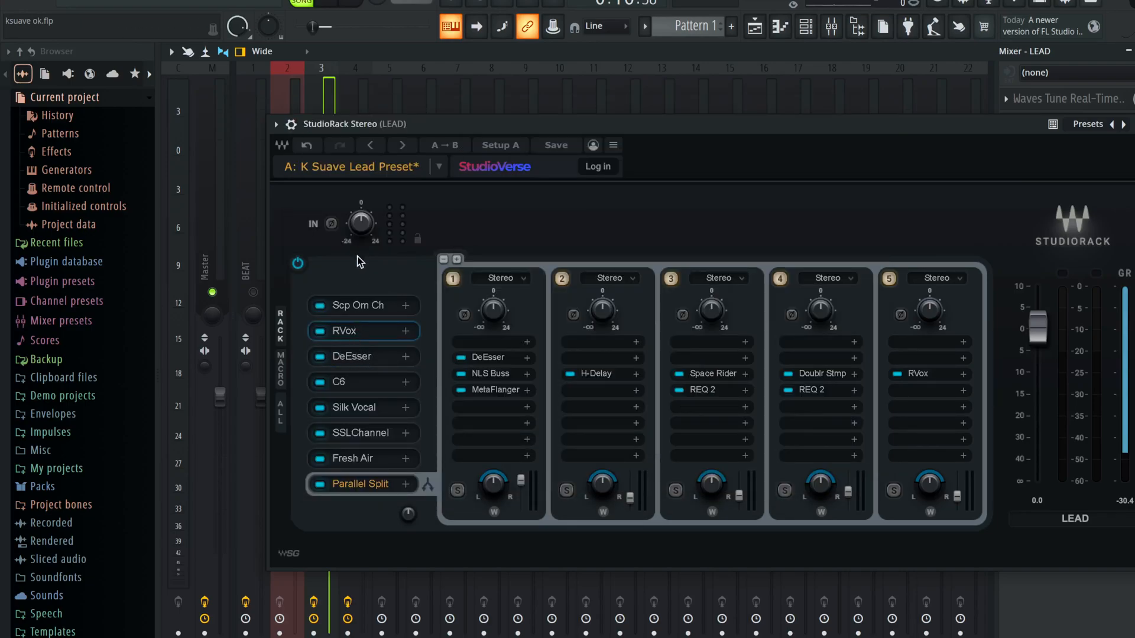
click(358, 305)
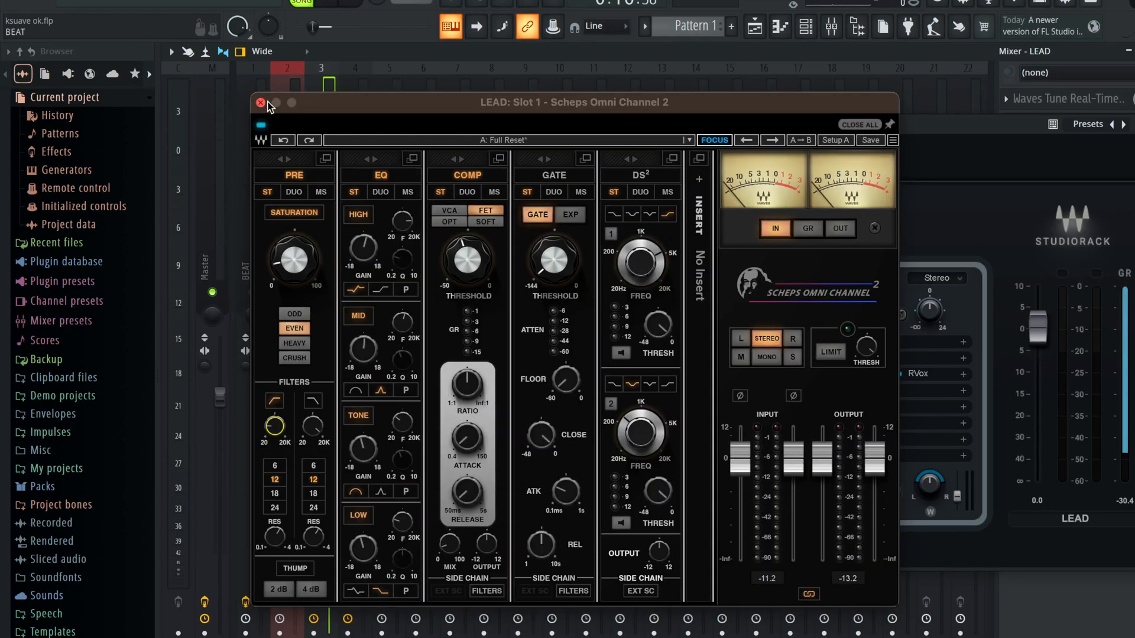
click(263, 104)
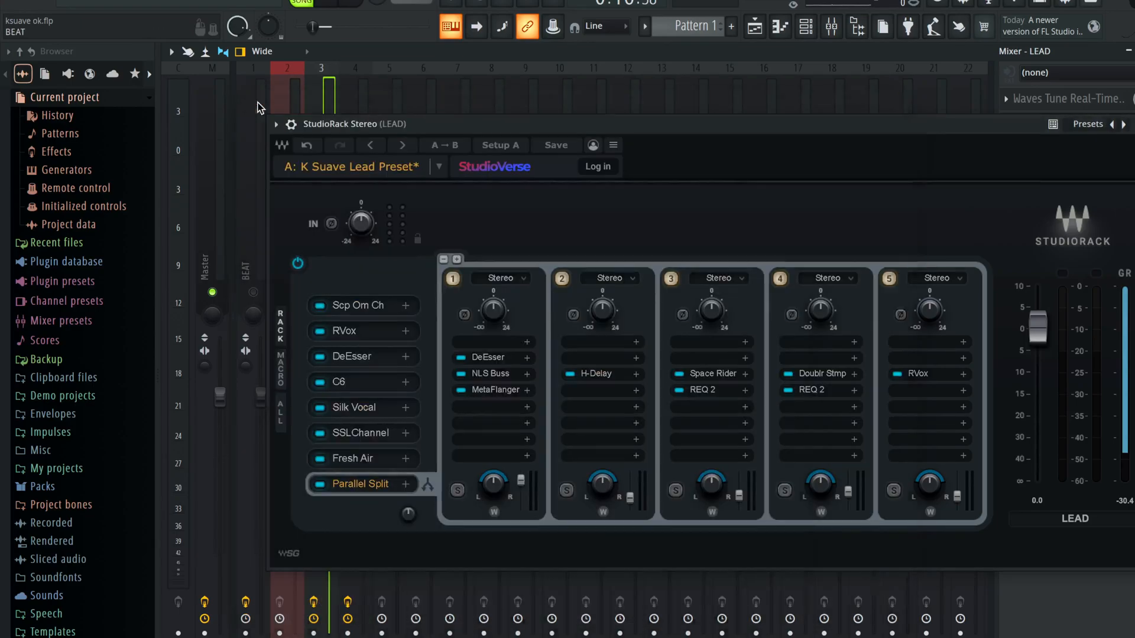
Open Silk Vocal in slot 5 and compare the playing lead vocal with it bypassed and enabled
click(367, 405)
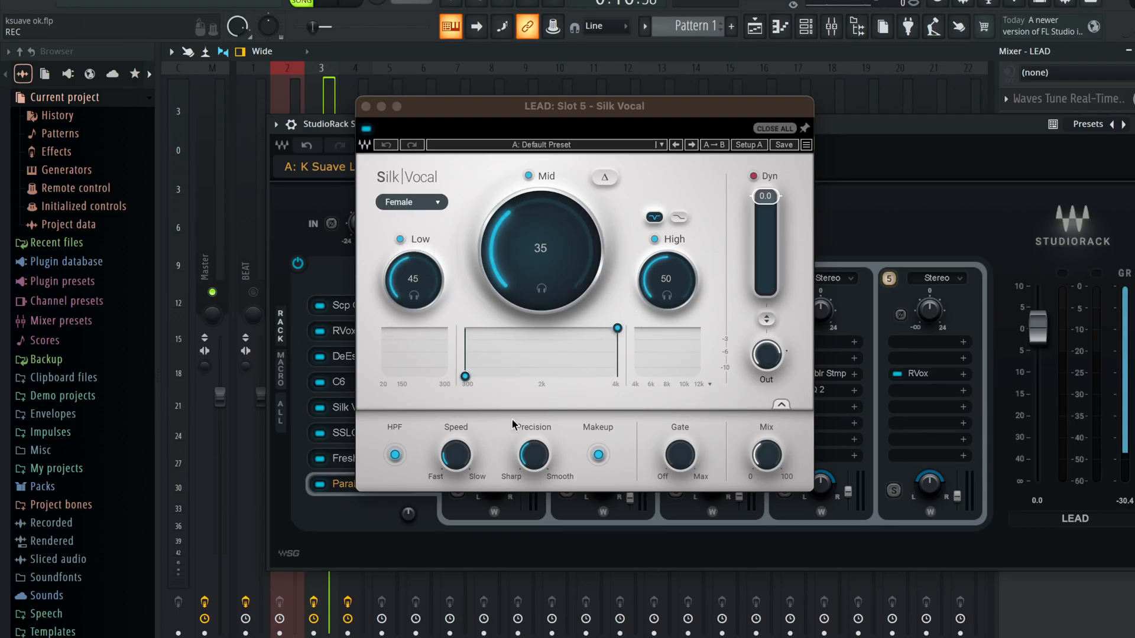
click(351, 431)
click(349, 415)
key(space)
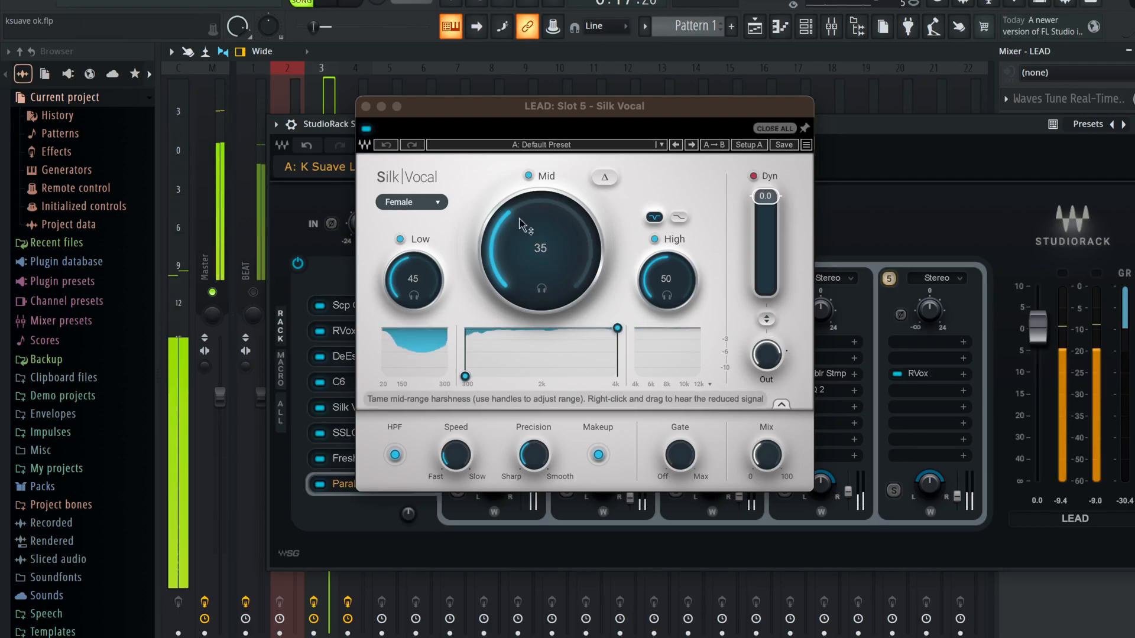
click(365, 129)
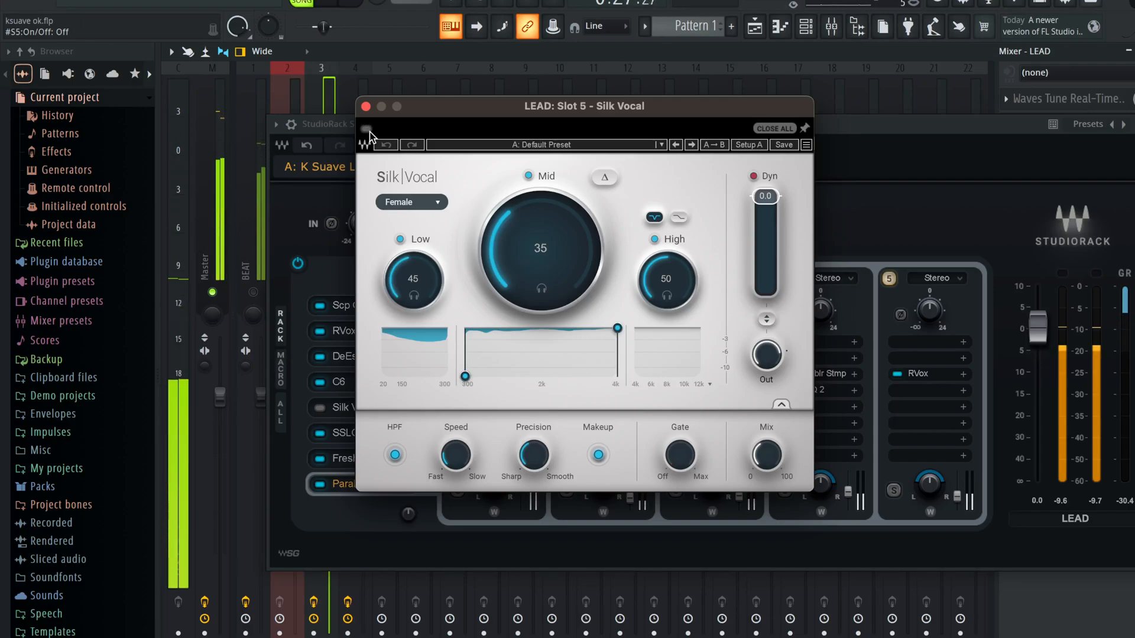
click(369, 130)
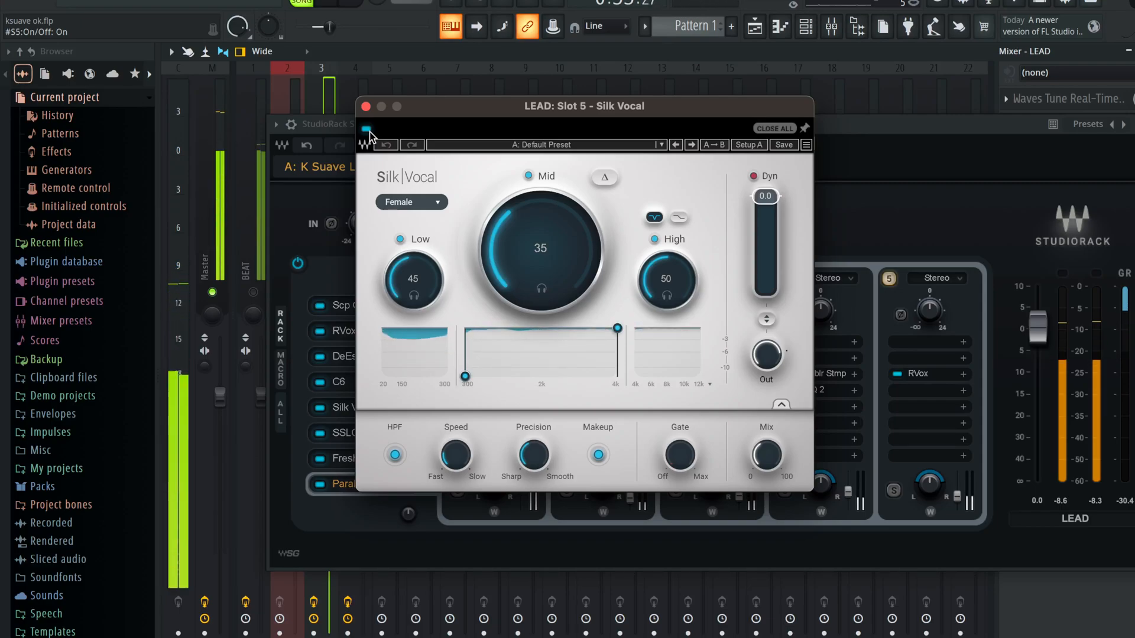
Repeat the Silk Vocal comparison on the playing lead vocal, and close the plugin with it enabled
click(368, 131)
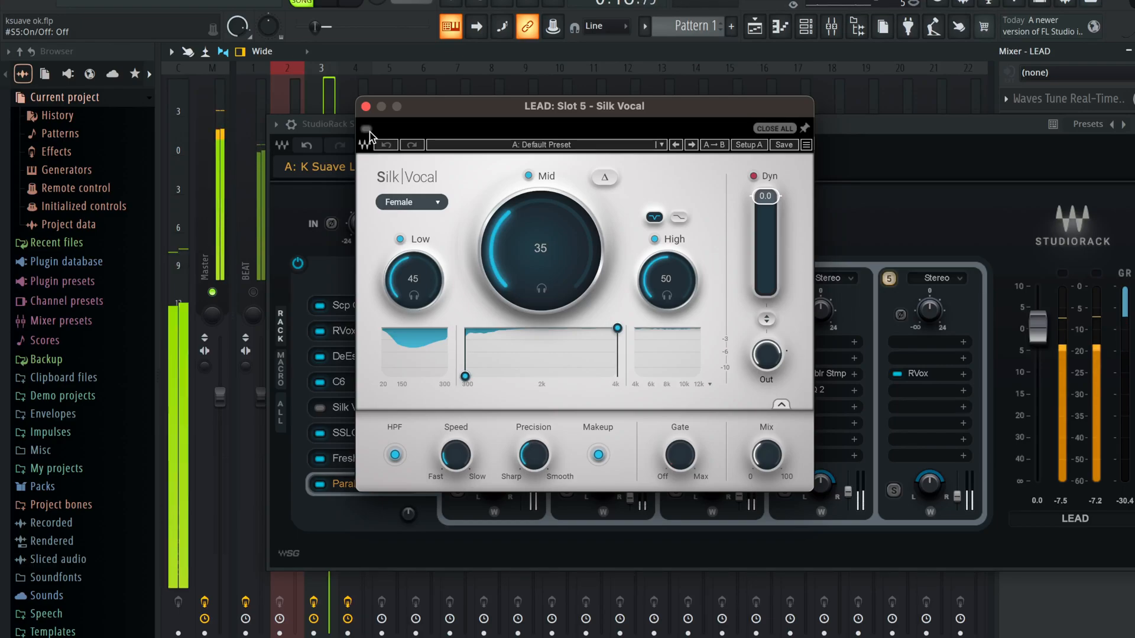
click(367, 129)
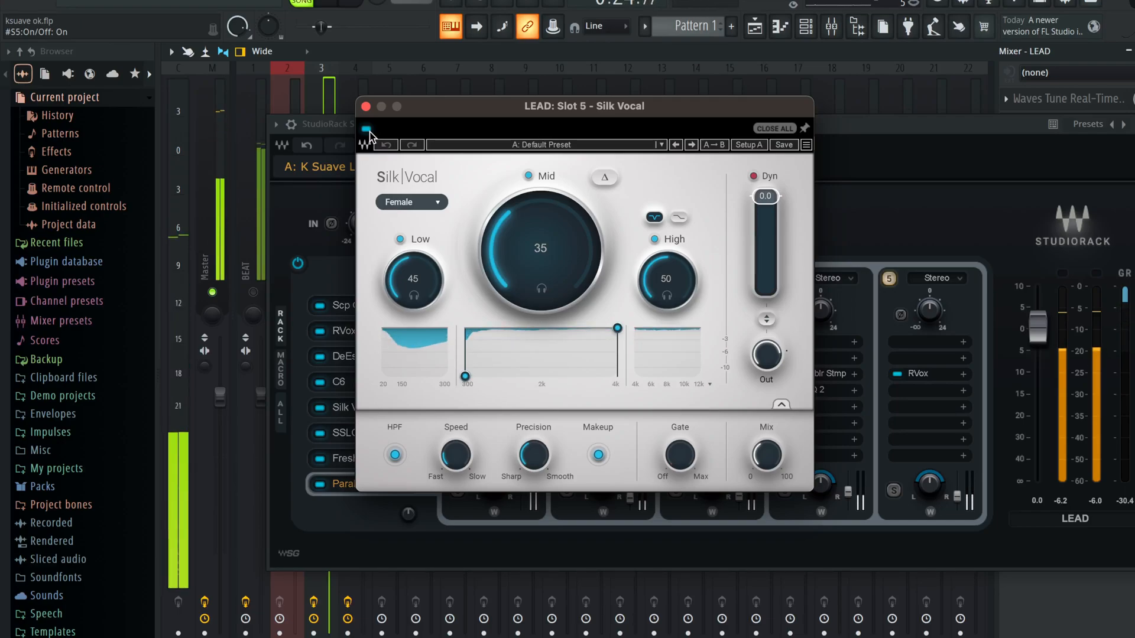
click(366, 108)
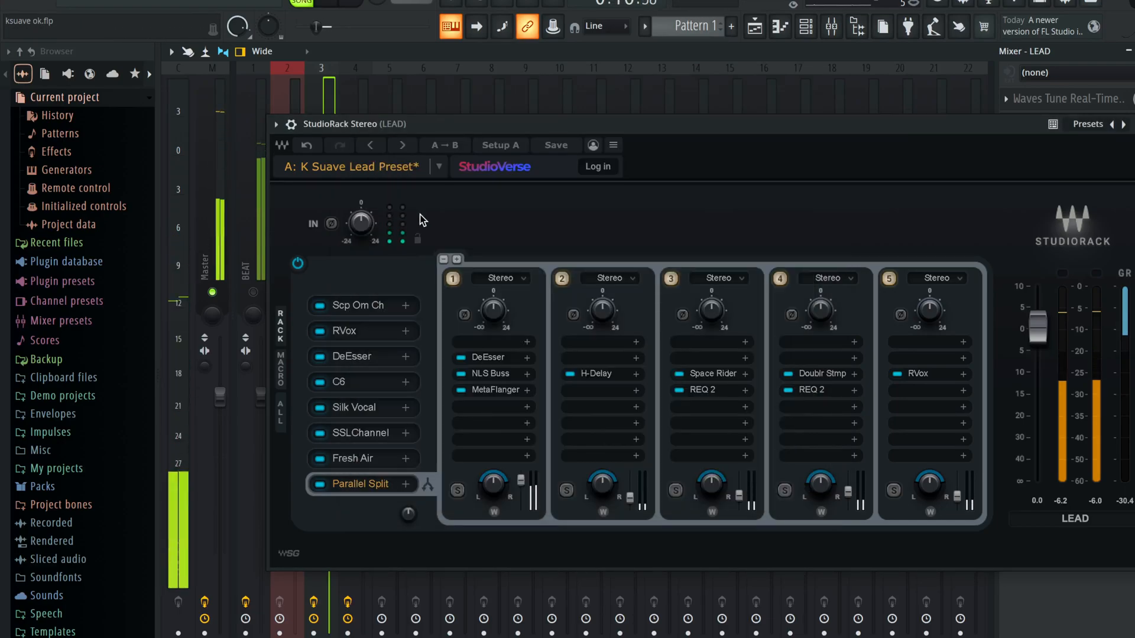
Open SSLChannel in slot 6, compare the playing lead vocal with it bypassed and enabled, and stop playback
click(362, 432)
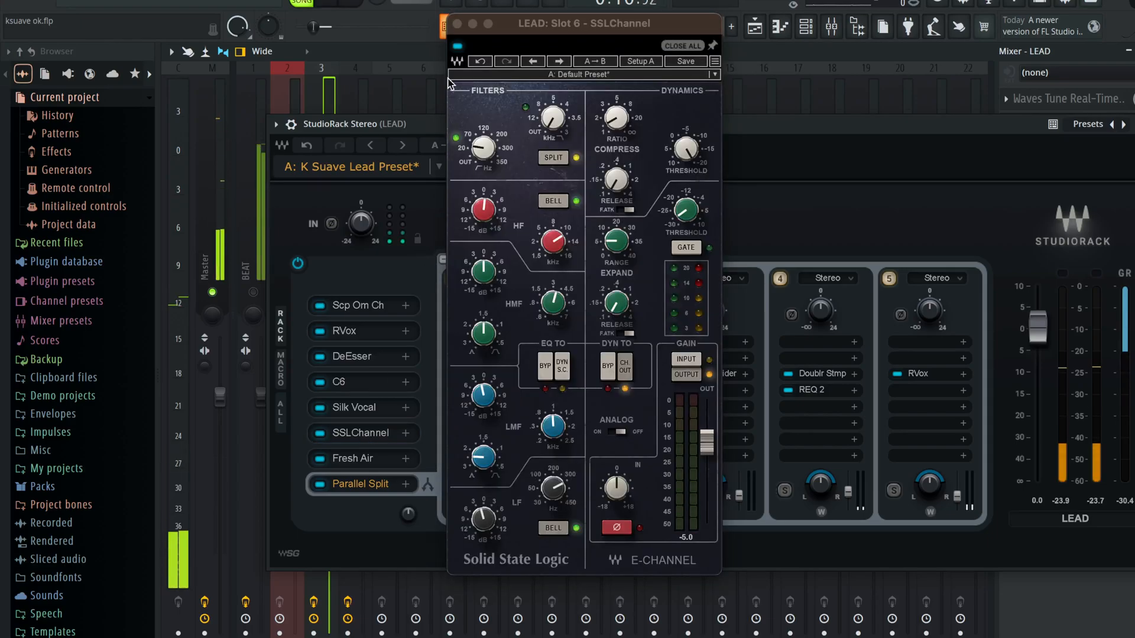
click(457, 46)
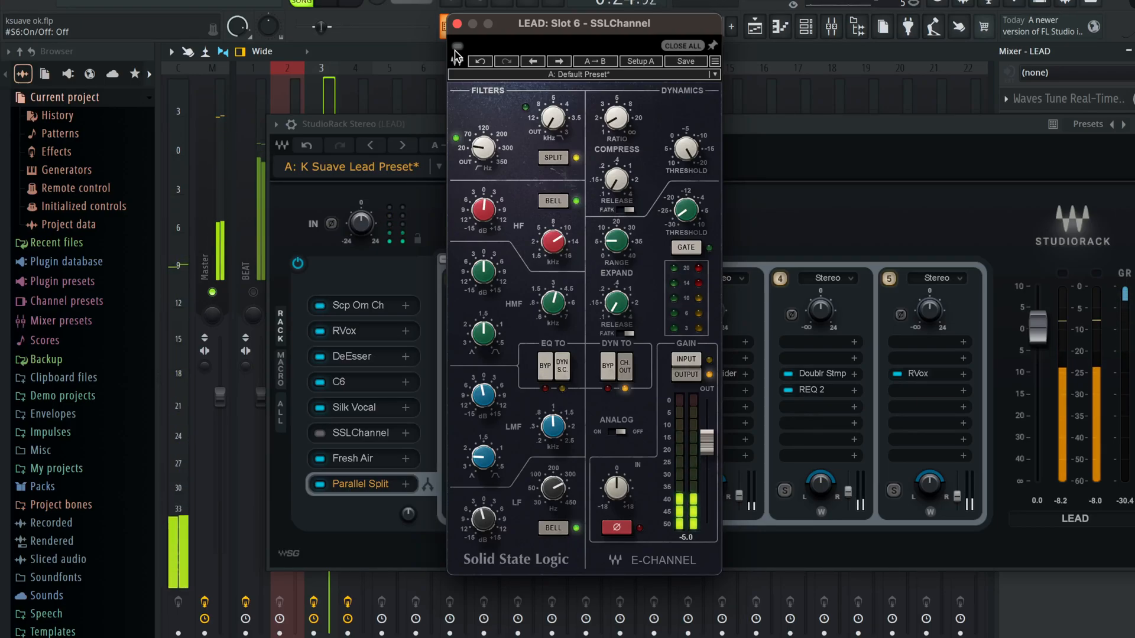
click(456, 47)
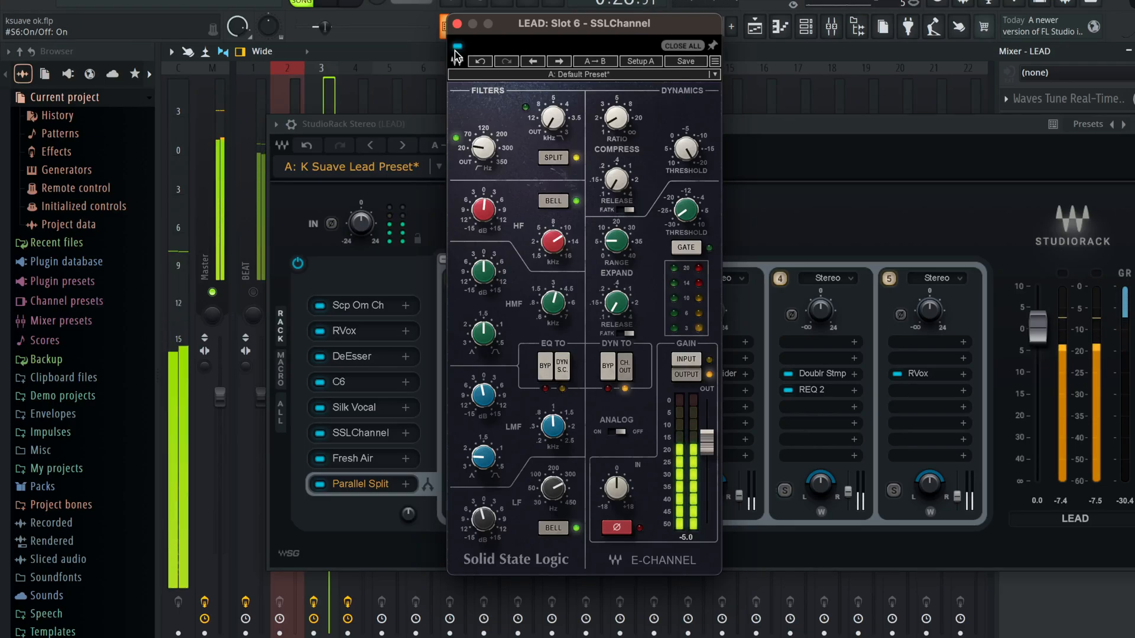
key(space)
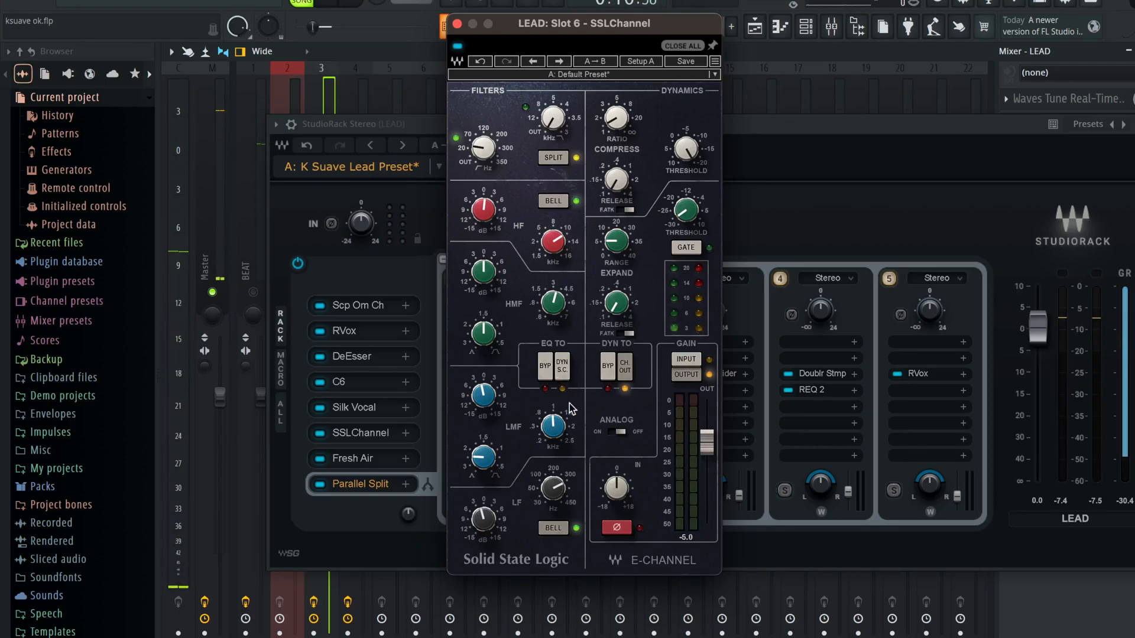
Examine the SSLChannel's compressor and EQ settings, and compare the lead vocal again with the plugin bypassed and enabled
click(619, 120)
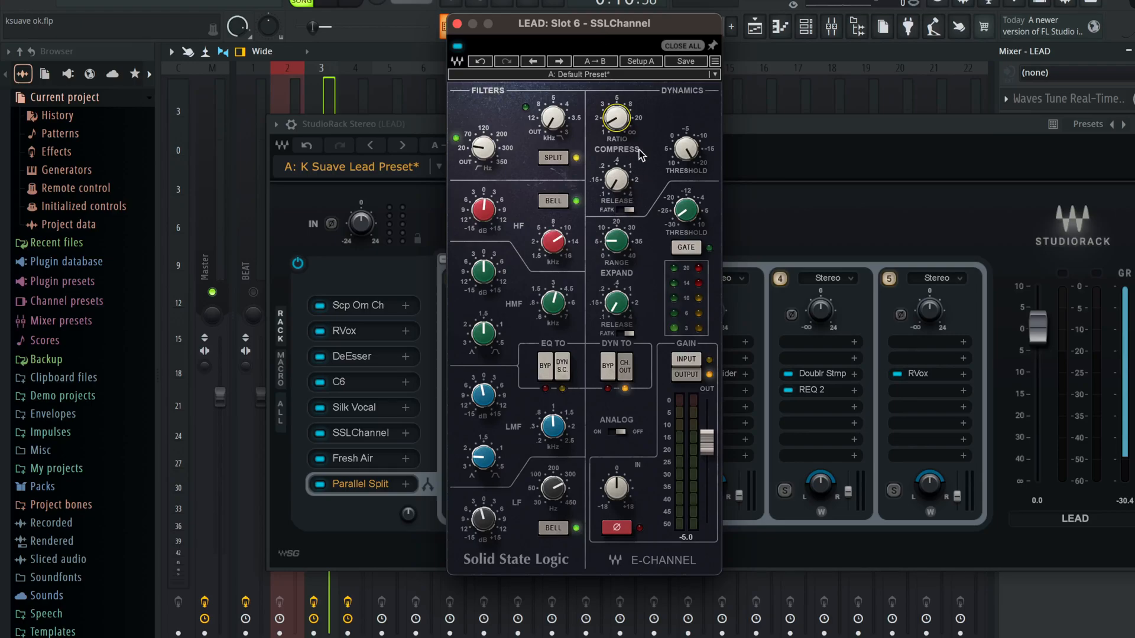
click(694, 160)
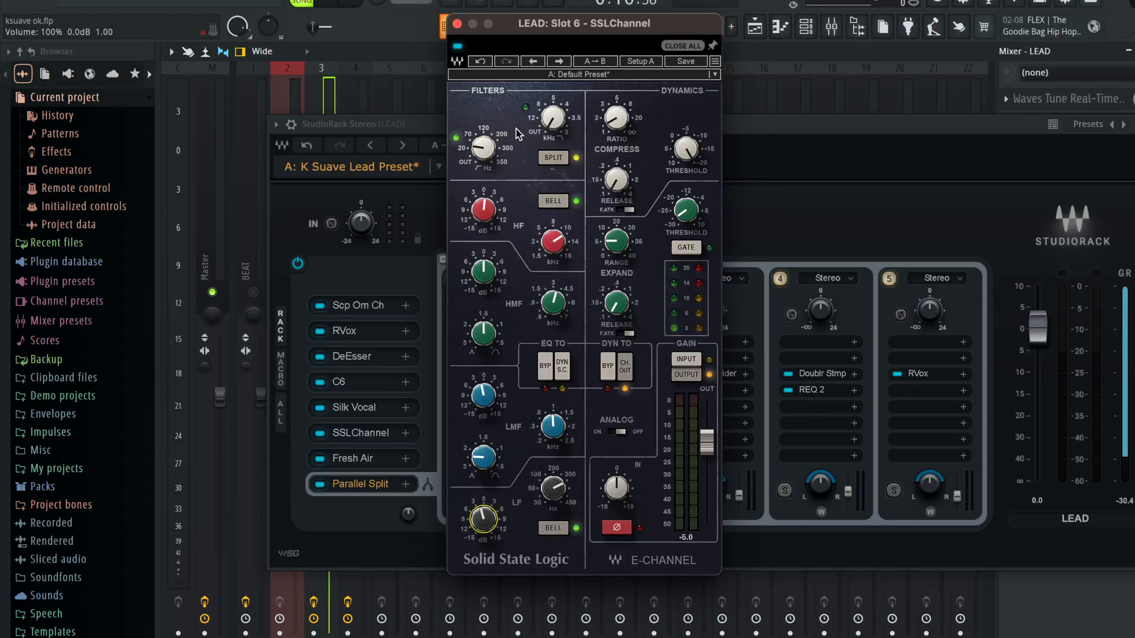
mouse_move(480, 214)
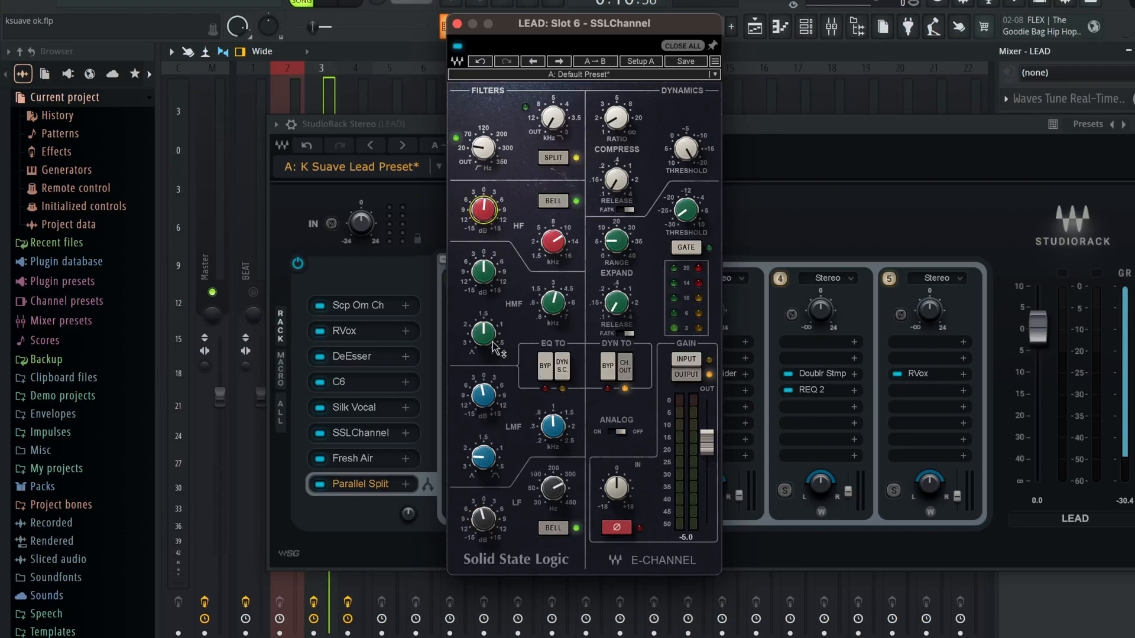
key(space)
click(456, 46)
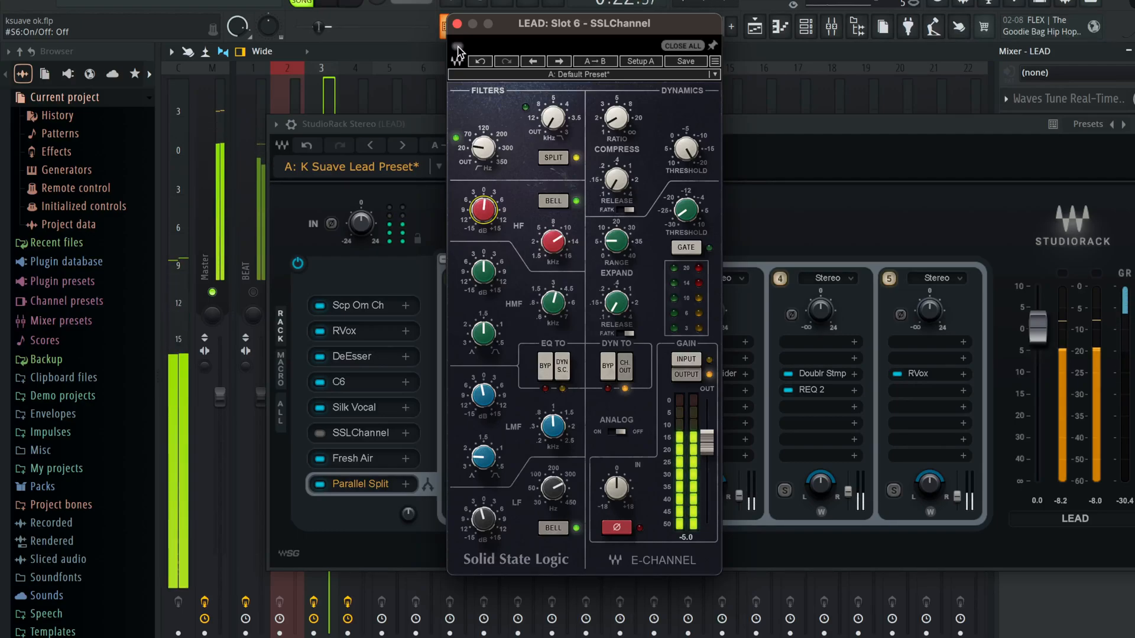
click(458, 47)
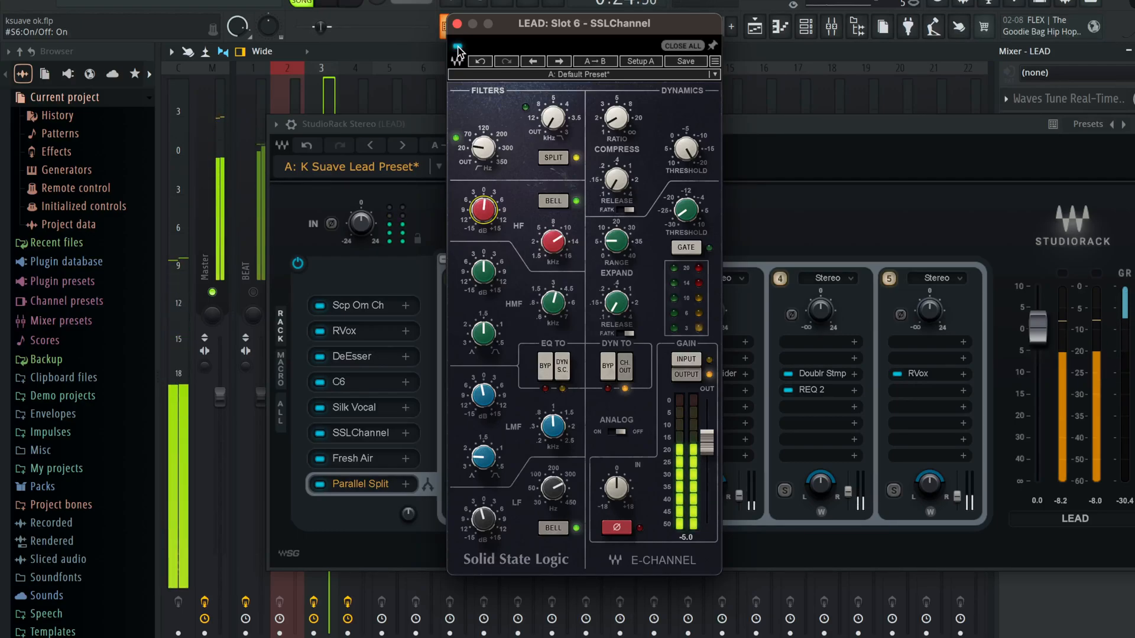
Unmute the BEAT track and compare the mix with the whole StudioRack chain bypassed and enabled, returning to SSLChannel
click(253, 292)
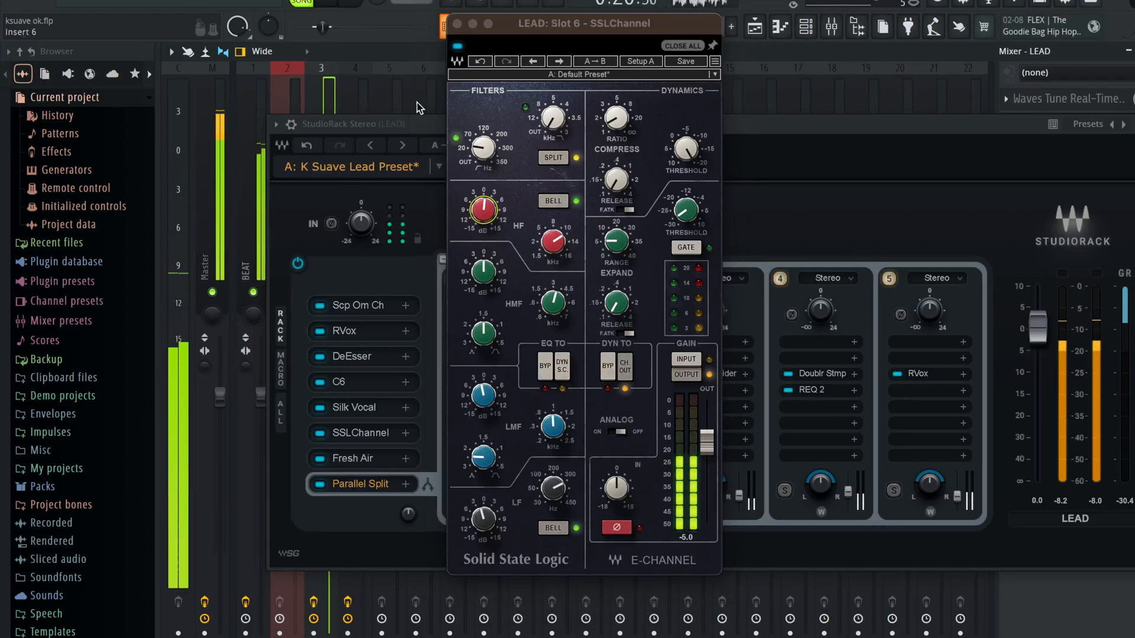
click(457, 24)
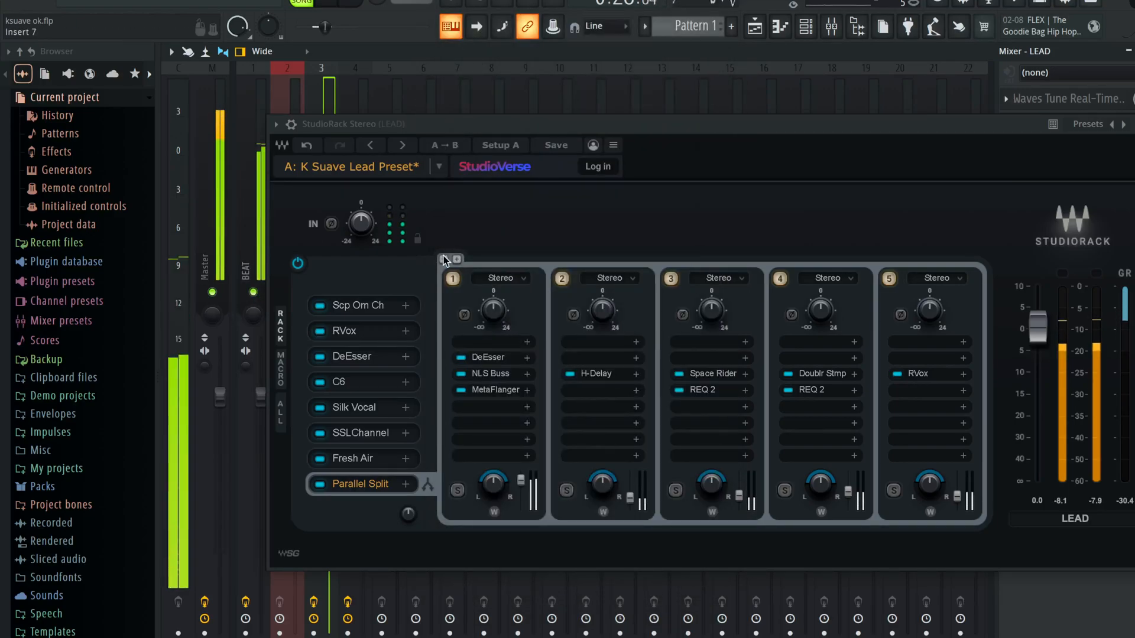
click(353, 432)
click(297, 264)
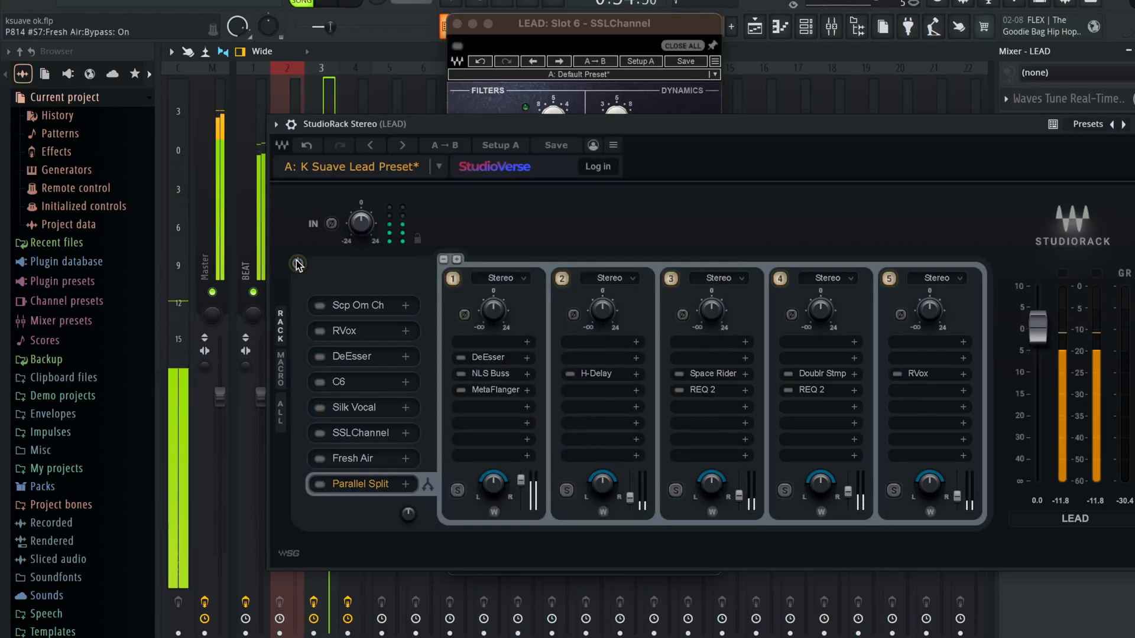
click(297, 263)
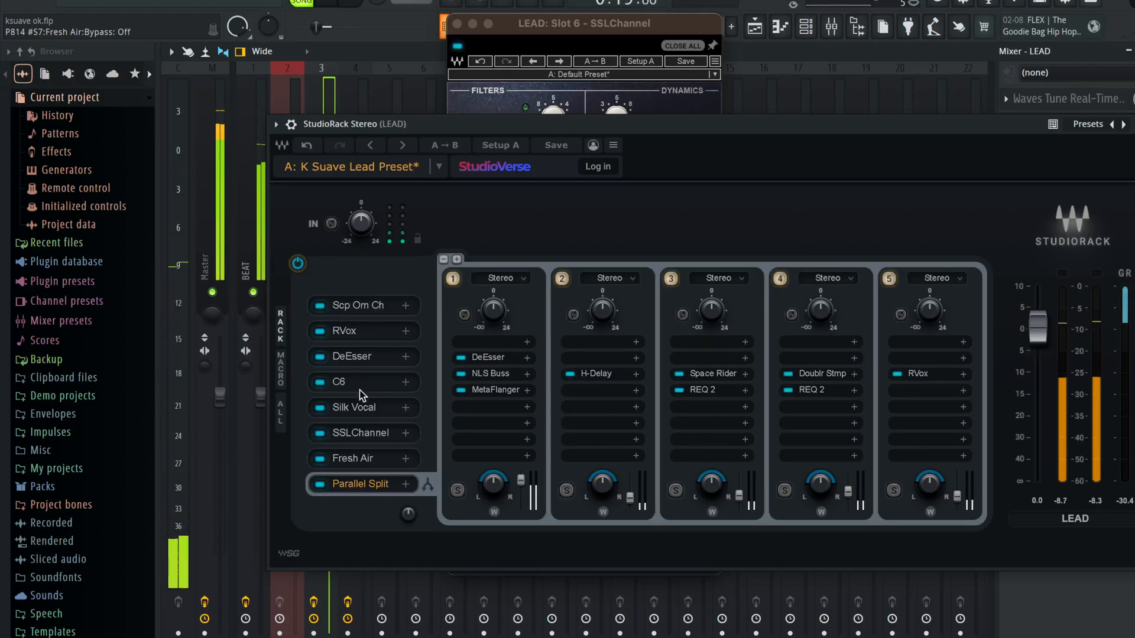
click(366, 435)
click(367, 435)
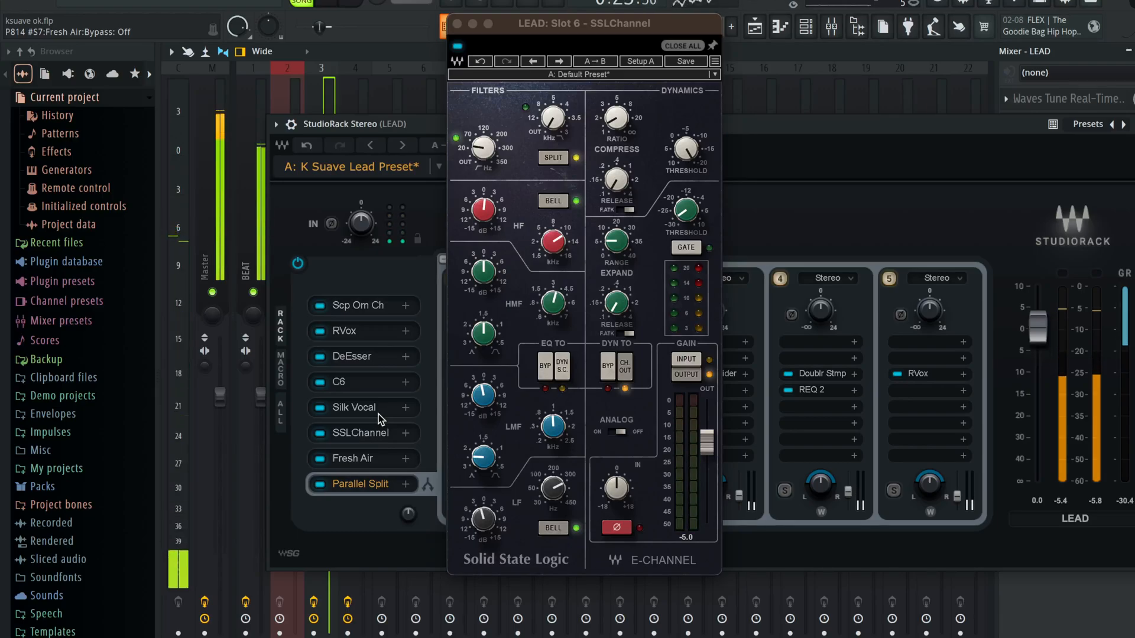
Open Fresh Air in slot 7, compare it bypassed and enabled over the beat, stop playback and mute the BEAT track
click(356, 449)
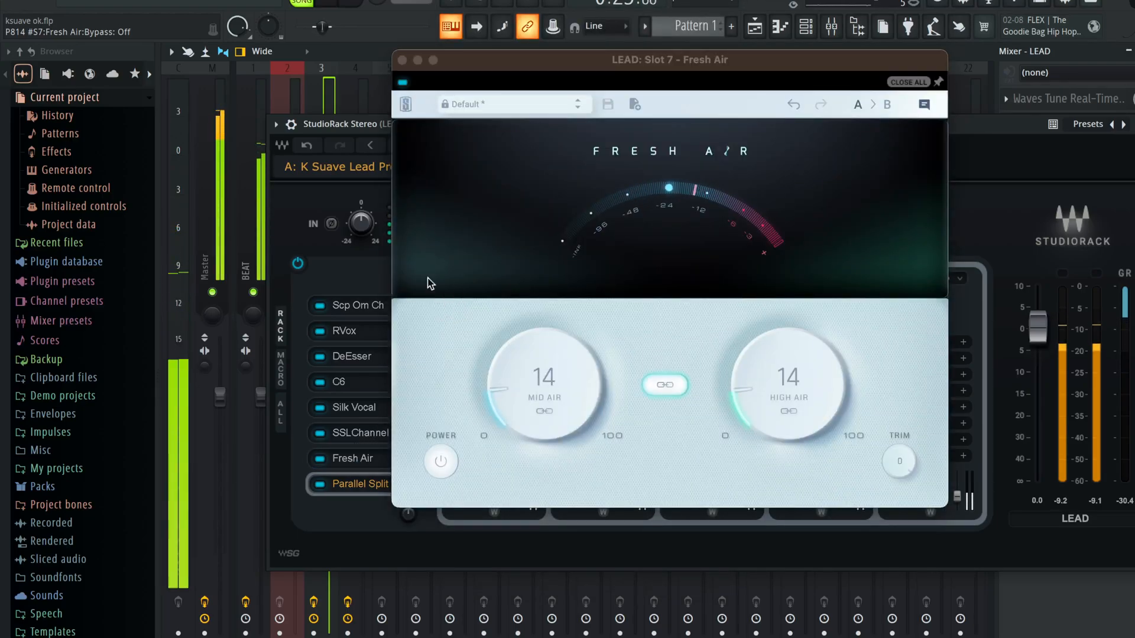
click(406, 84)
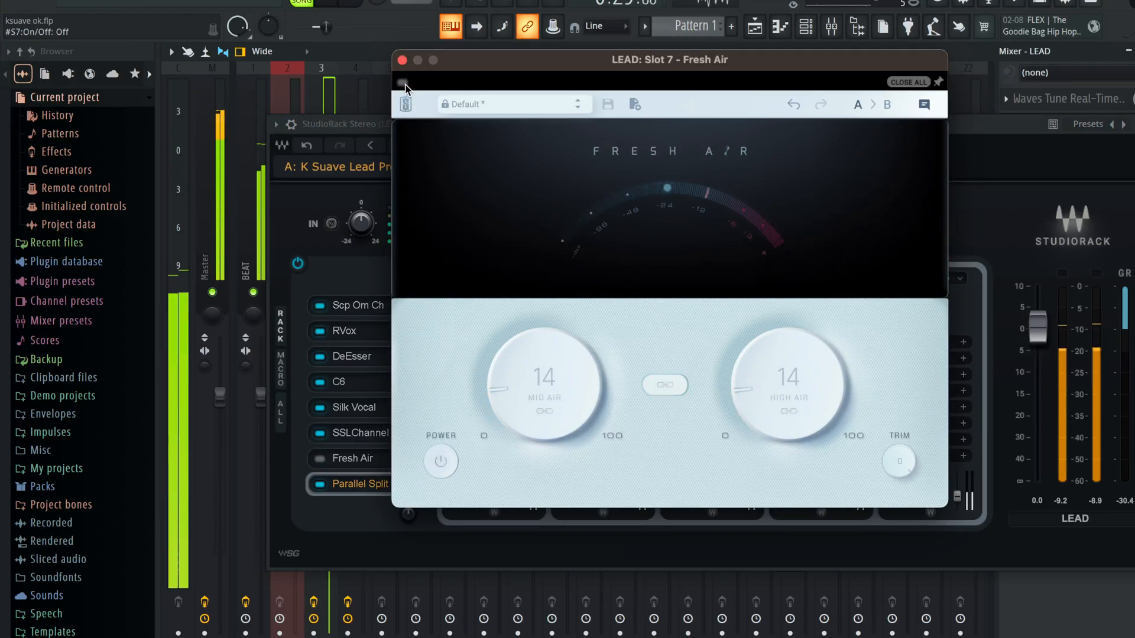
click(403, 83)
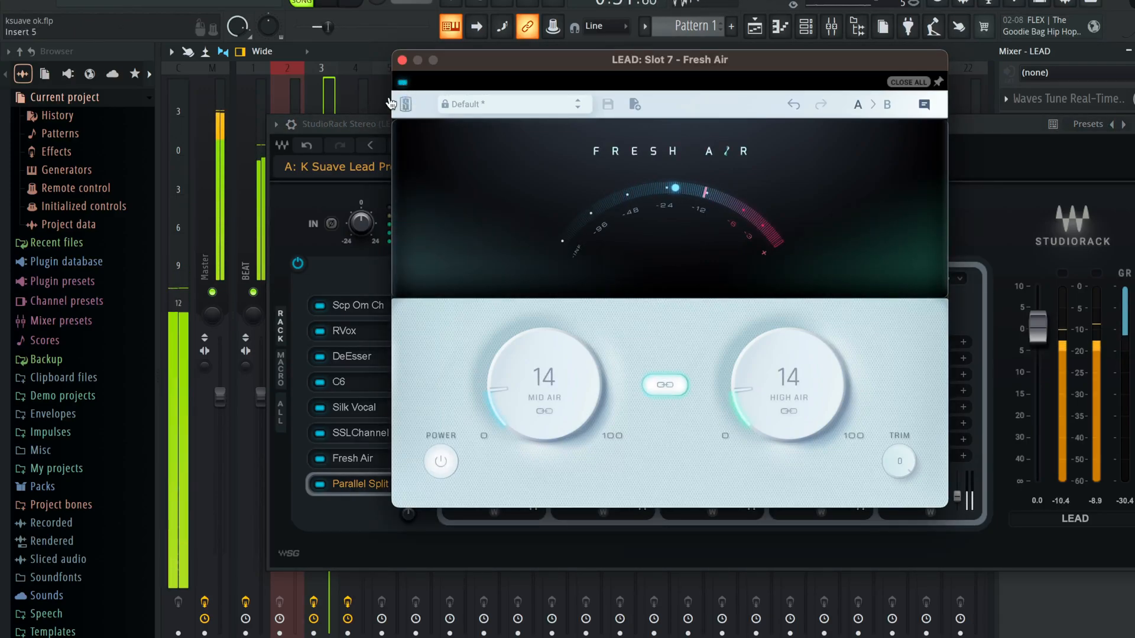
key(space)
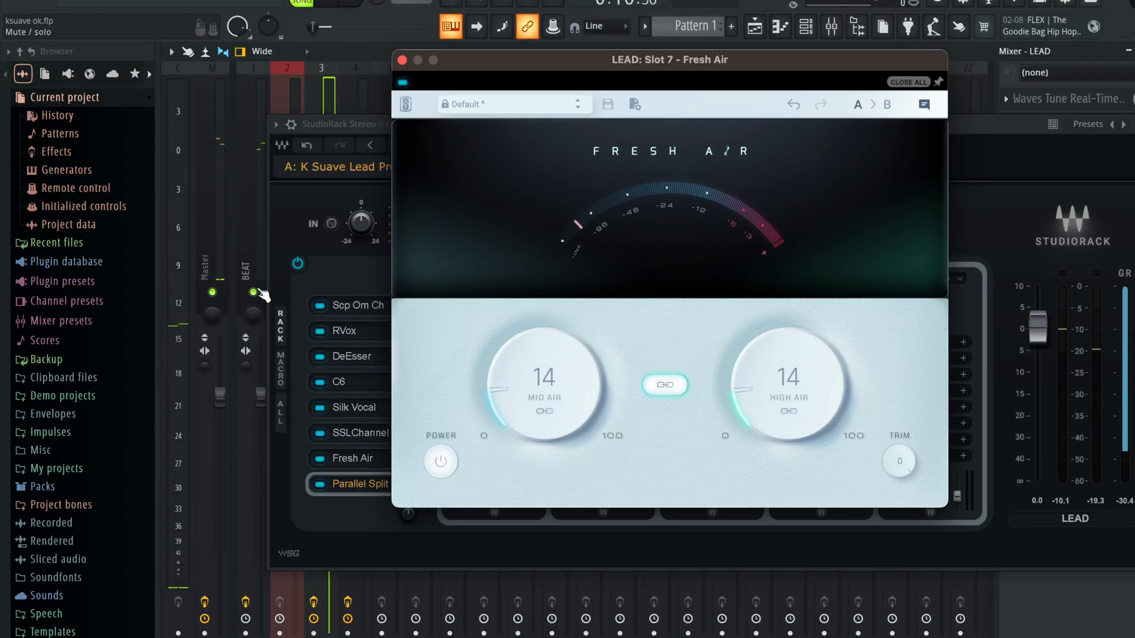
click(254, 292)
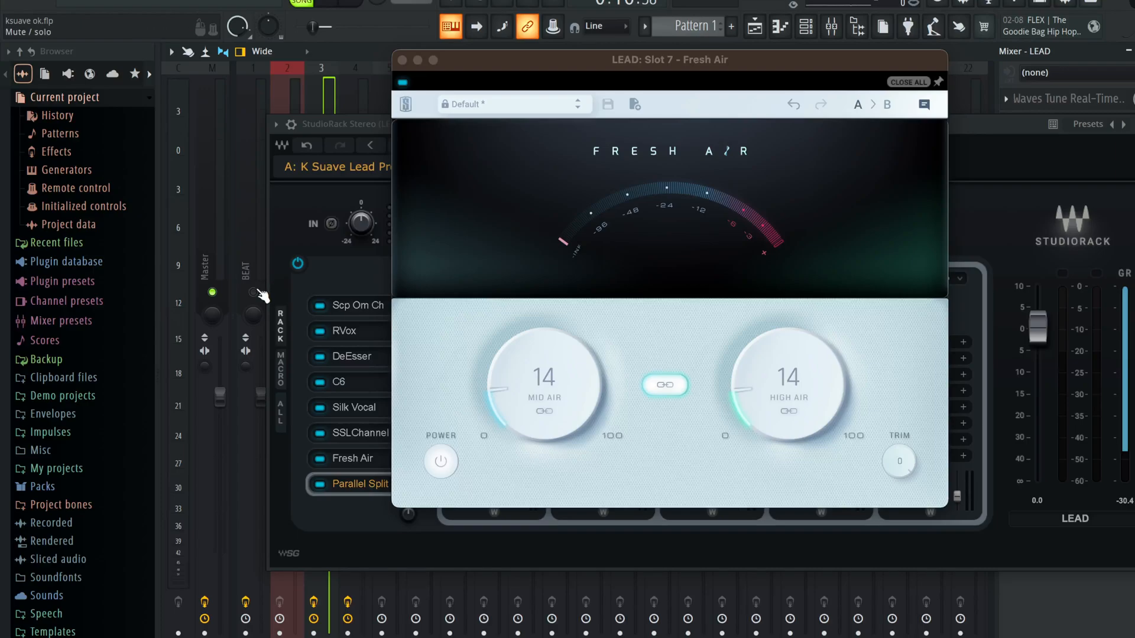
Reopen Fresh Air to review its Mid Air and High Air settings, and close it
click(402, 61)
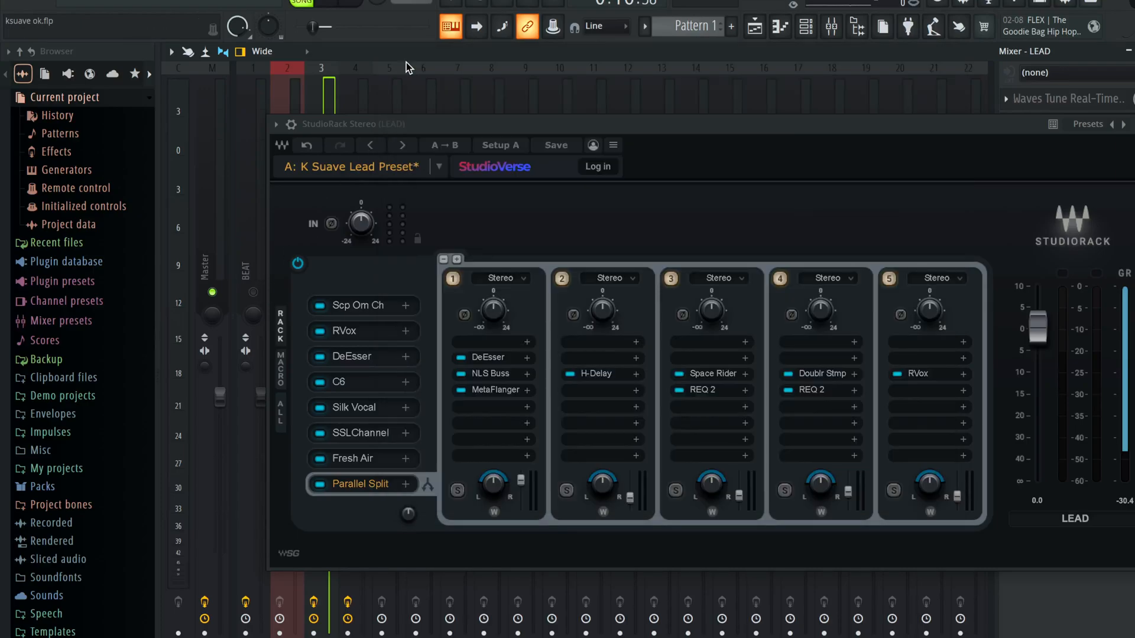
click(369, 457)
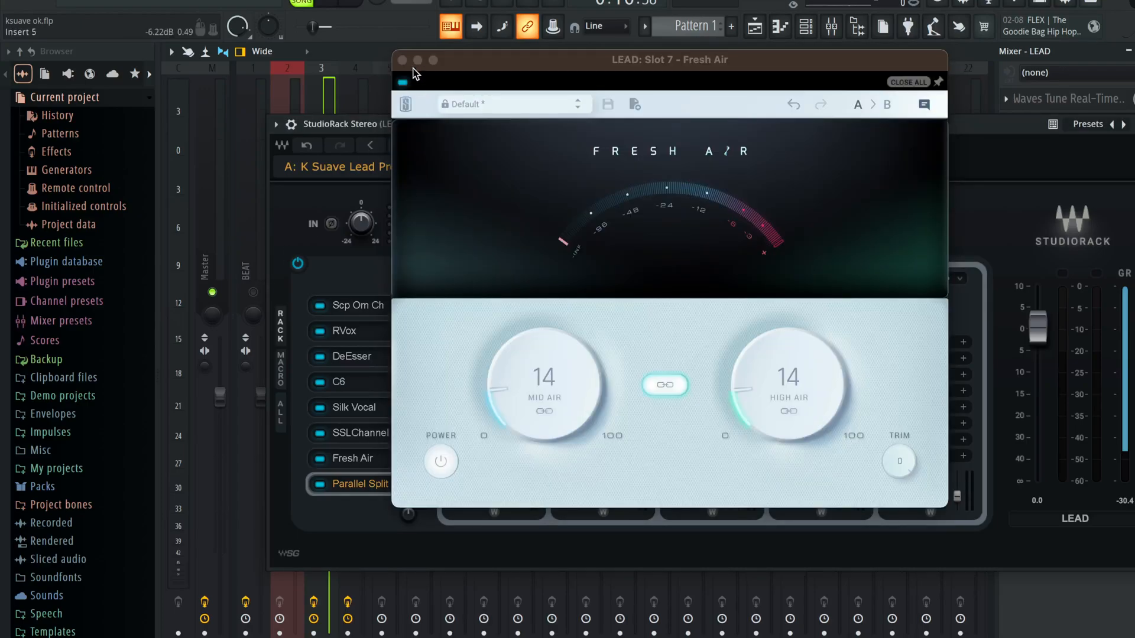
click(399, 57)
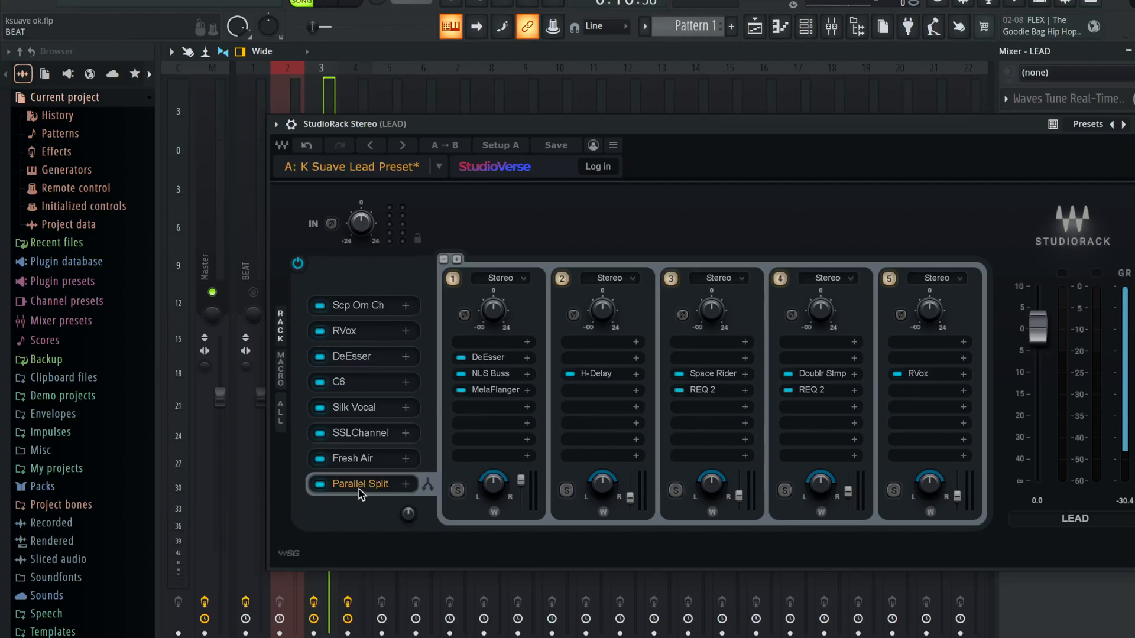
click(361, 459)
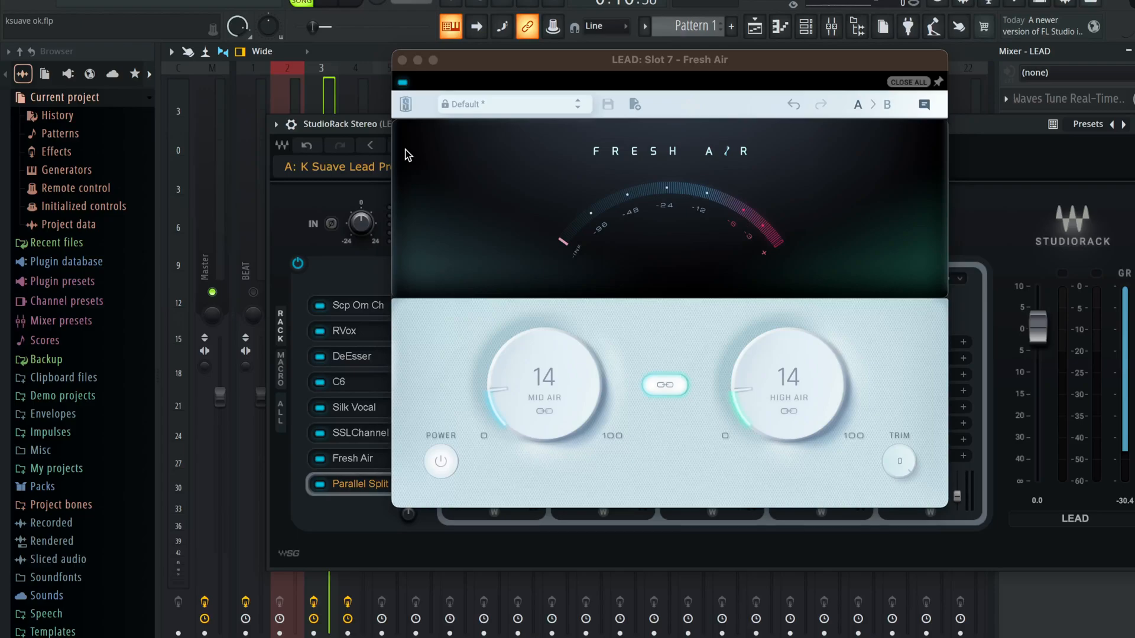
click(402, 60)
View the DeEsser in parallel chain 1, and compare the playing vocal with that chain's NLS Buss bypassed and enabled
click(493, 358)
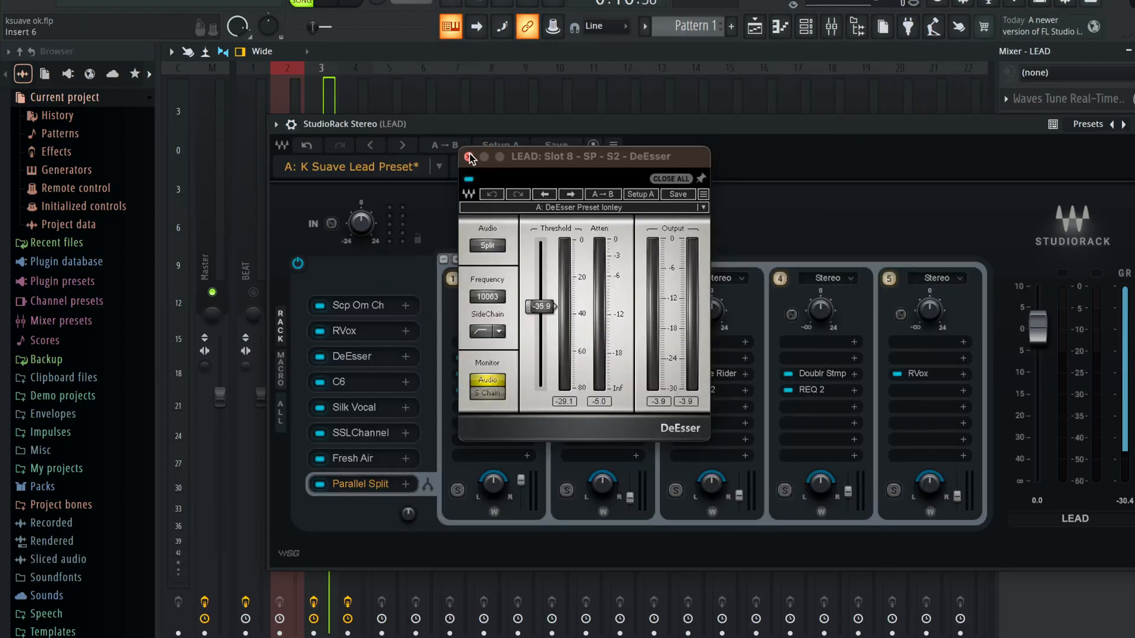
click(468, 156)
click(491, 379)
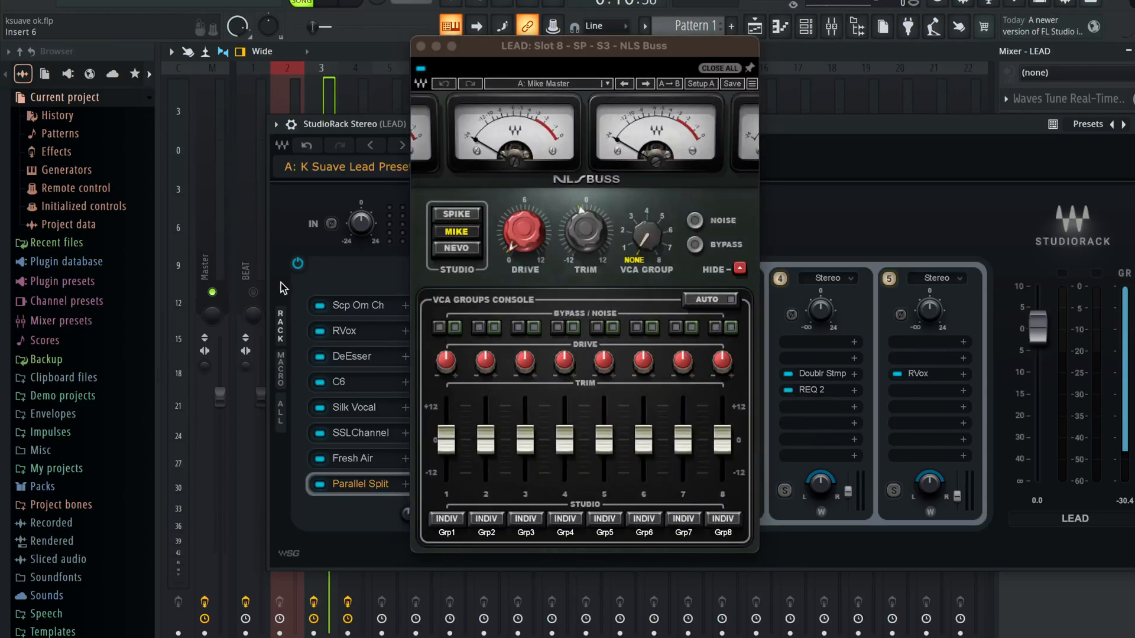
key(space)
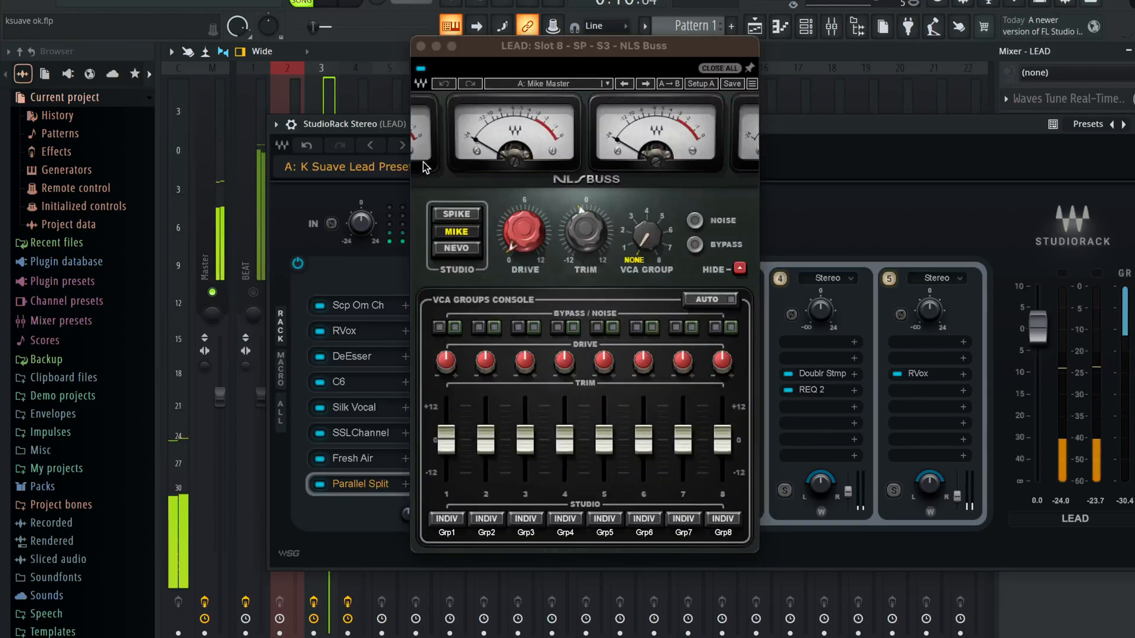
click(418, 67)
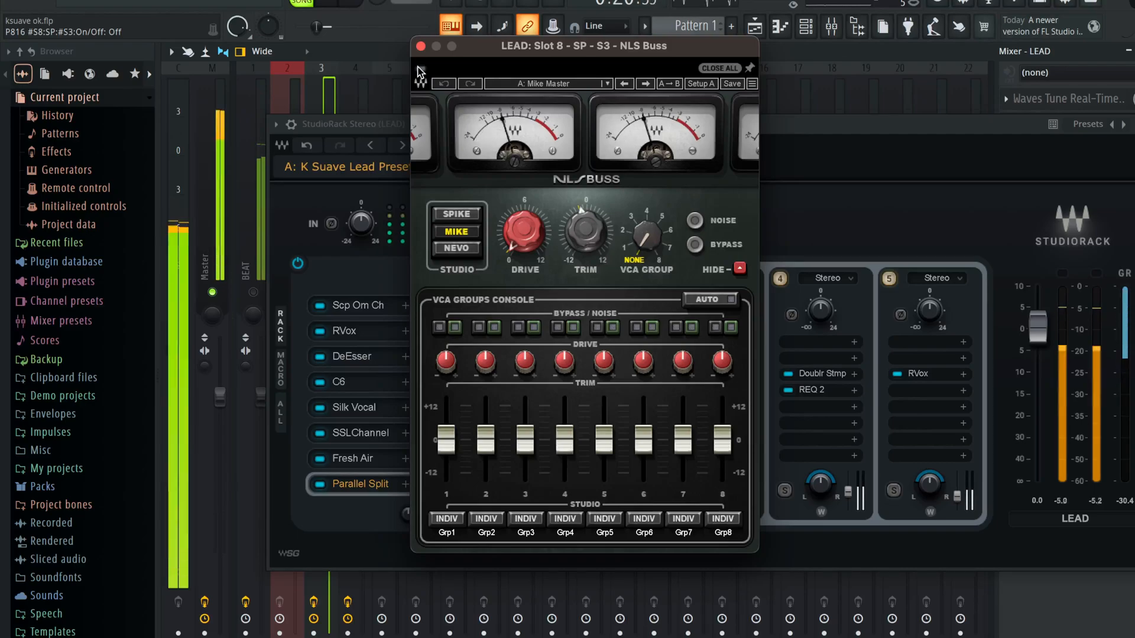
click(420, 67)
Close NLS Buss and compare the vocal again with it switched off and on directly in the rack
click(334, 105)
click(360, 96)
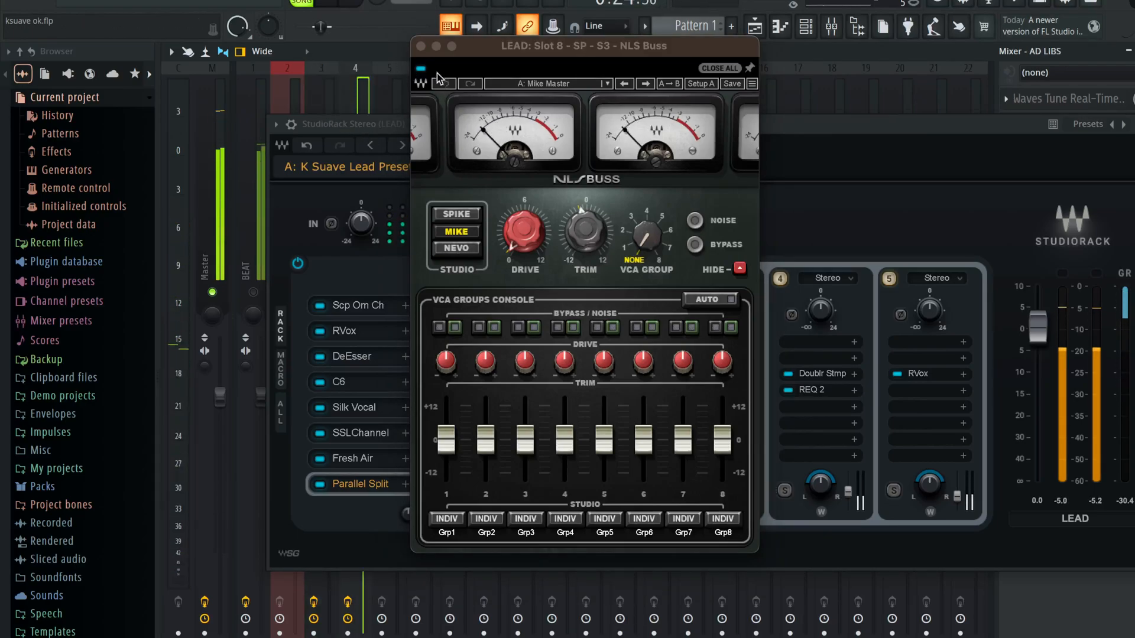
click(421, 46)
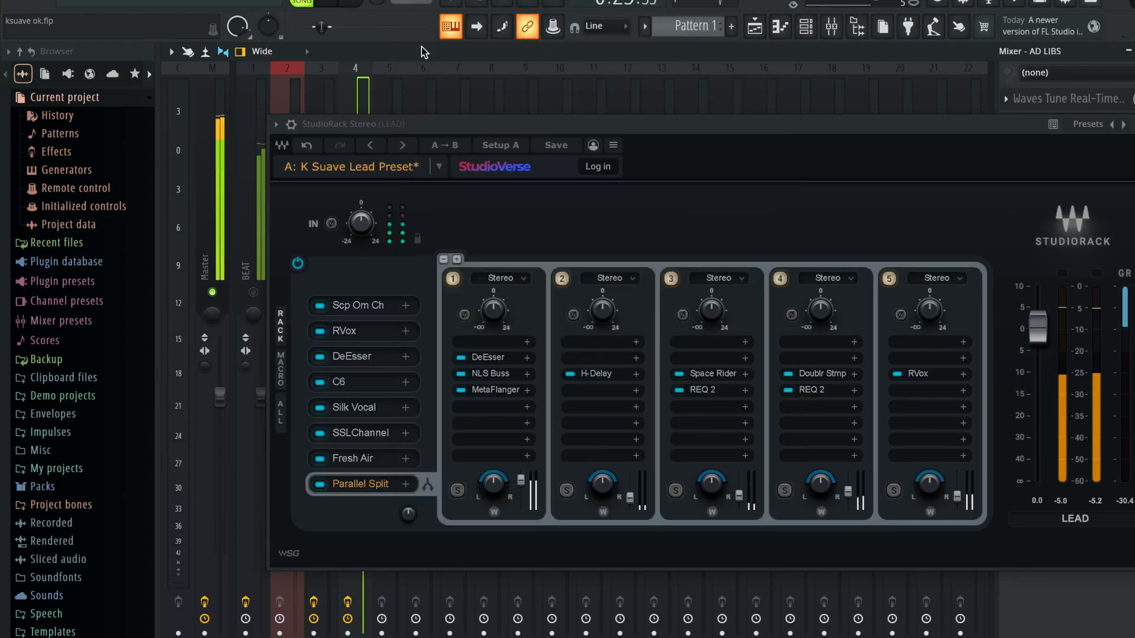
click(461, 374)
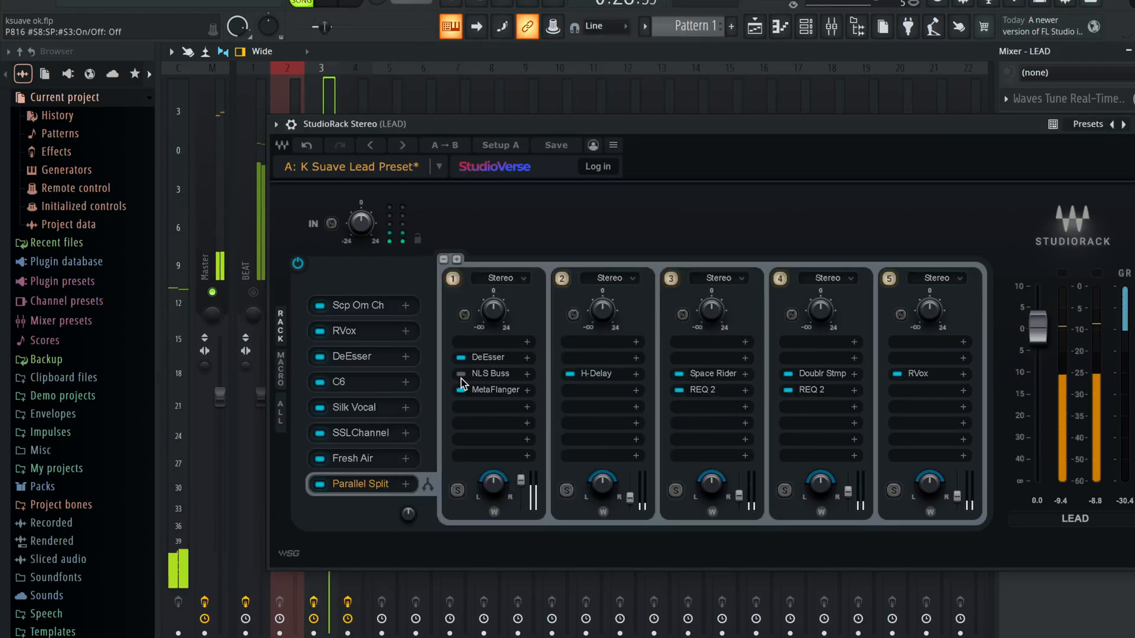
click(461, 375)
View MetaFlanger in parallel chain 1 while the vocal plays, stop playback and move the plugin window aside
click(482, 390)
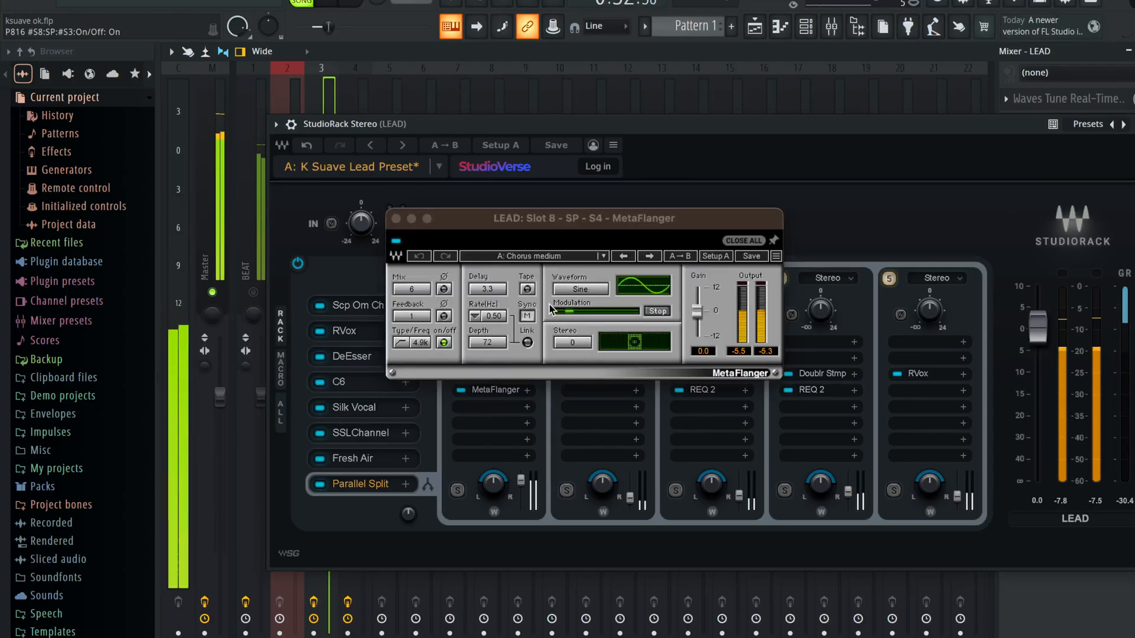
key(space)
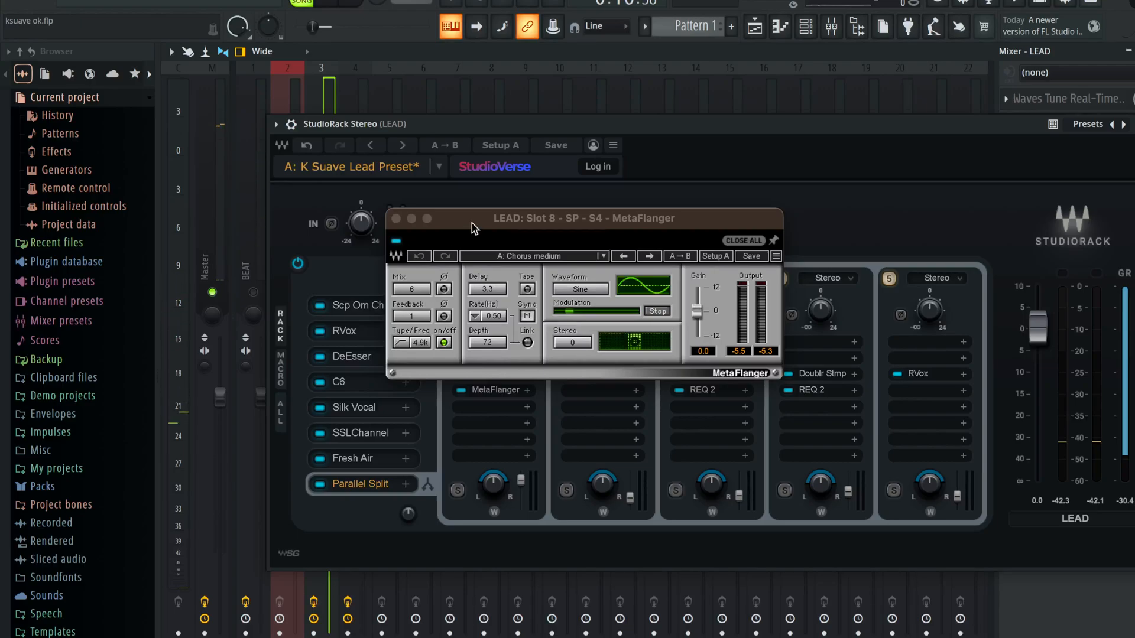
drag(472, 222, 594, 259)
Revisit NLS Buss in parallel chain 1 alongside Fresh Air in slot 7 and SSLChannel in slot 6, and close them
click(486, 372)
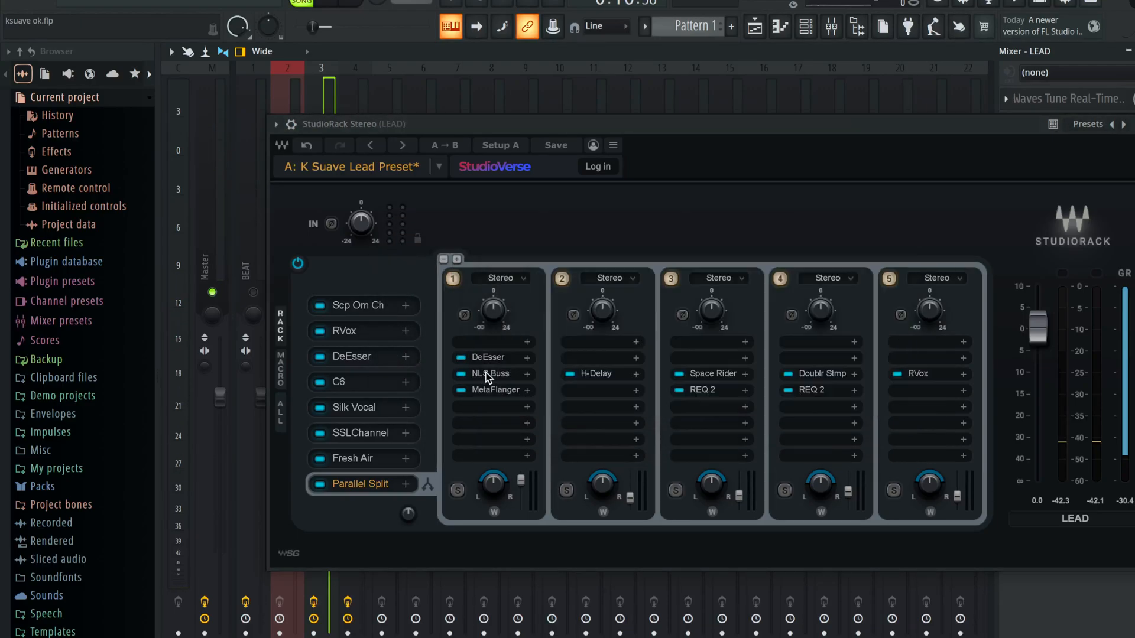
click(488, 375)
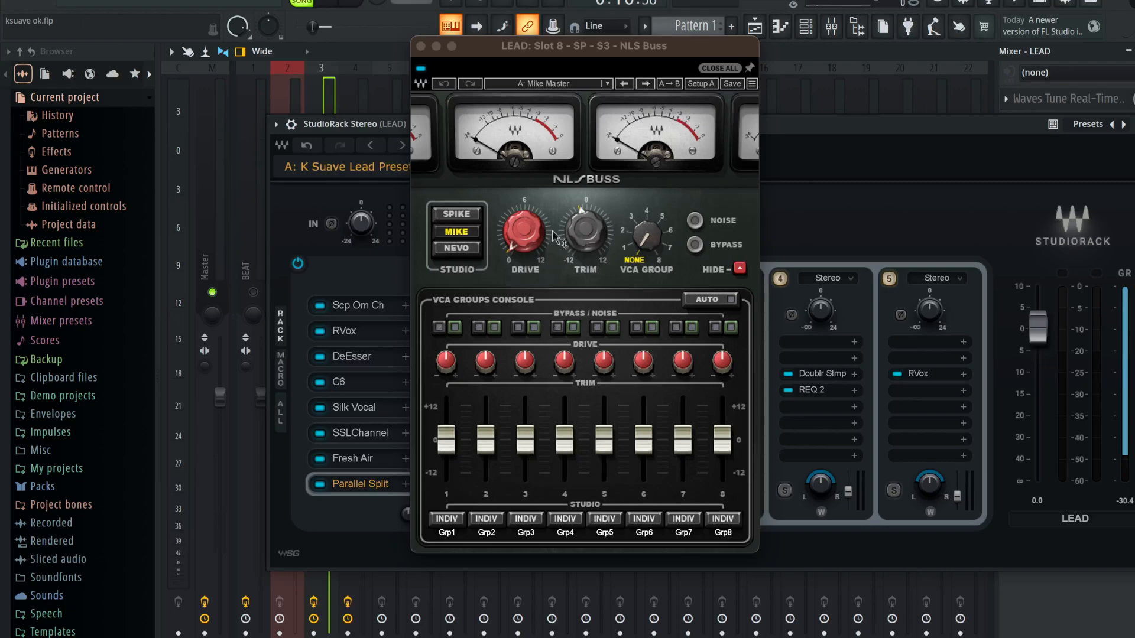
click(356, 461)
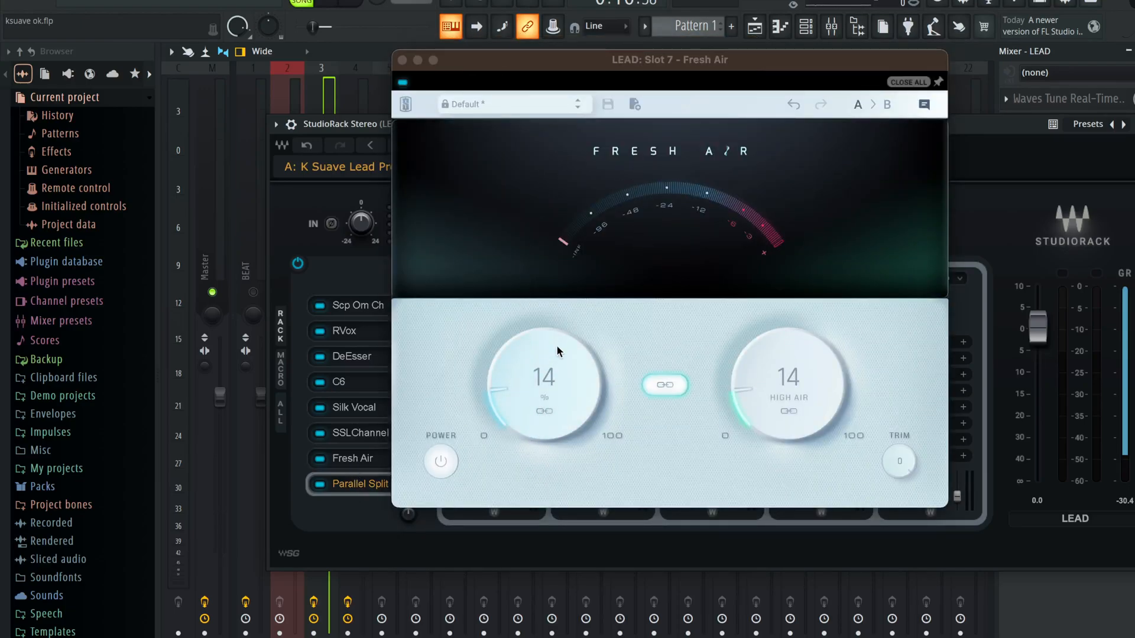
click(402, 59)
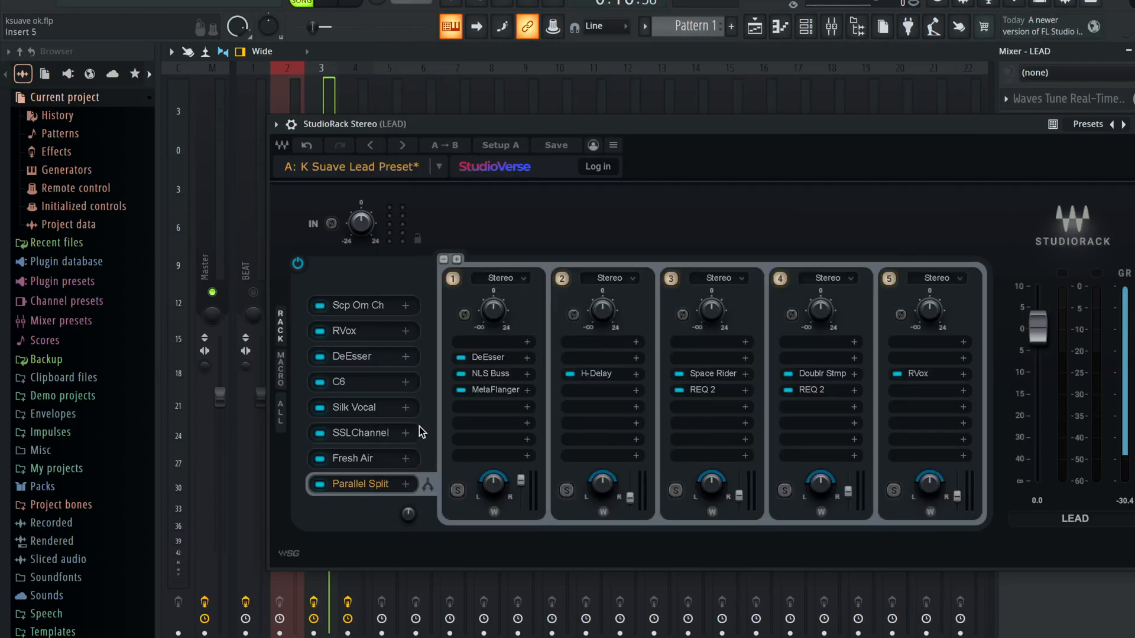
click(367, 438)
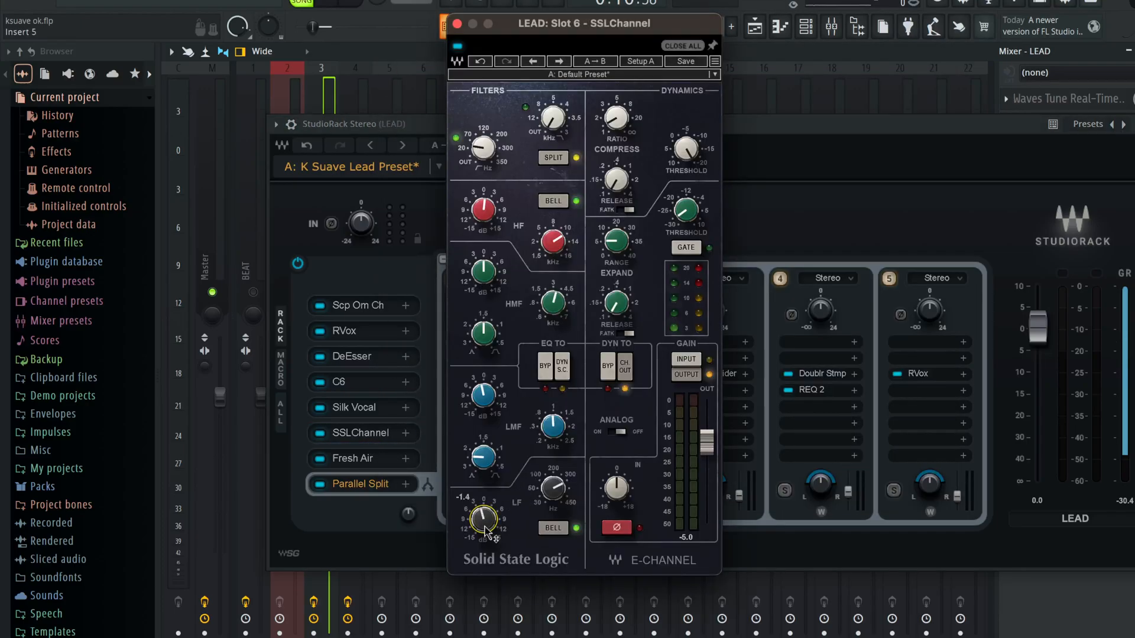
click(457, 23)
click(484, 372)
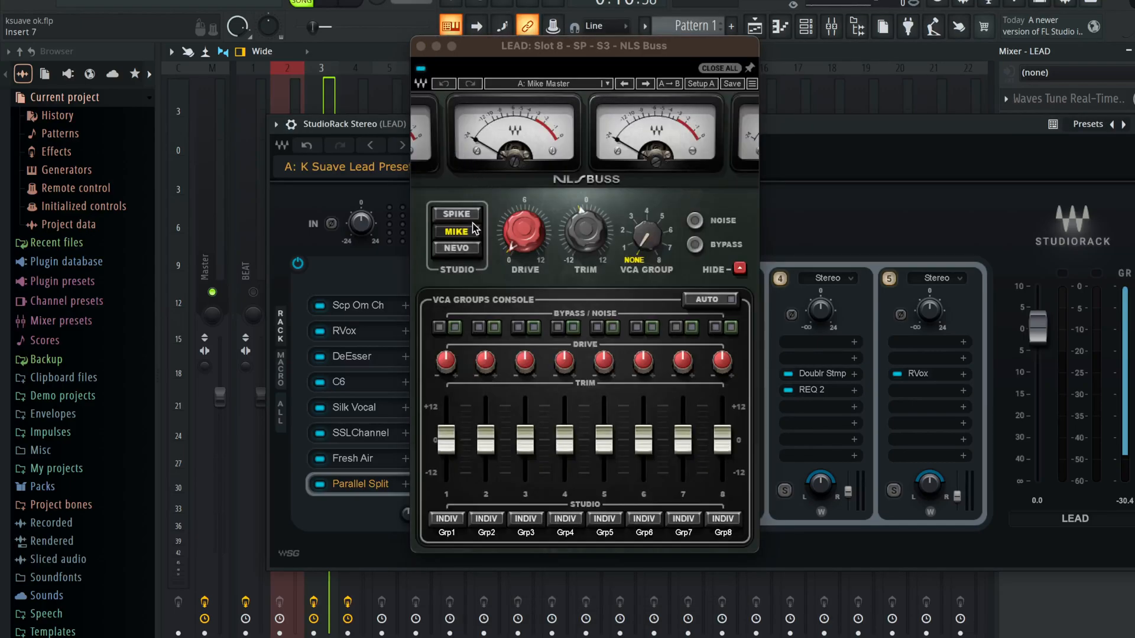
click(420, 46)
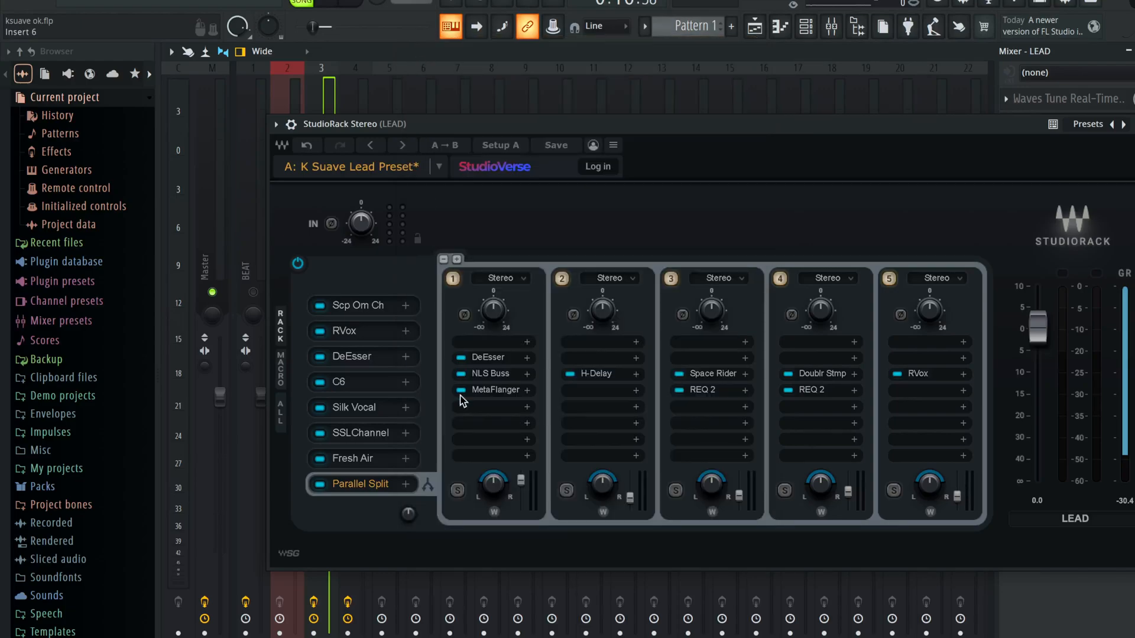
Reopen MetaFlanger in parallel chain 1 and raise its Mix to 33 while the song plays
click(495, 390)
drag(635, 266, 557, 264)
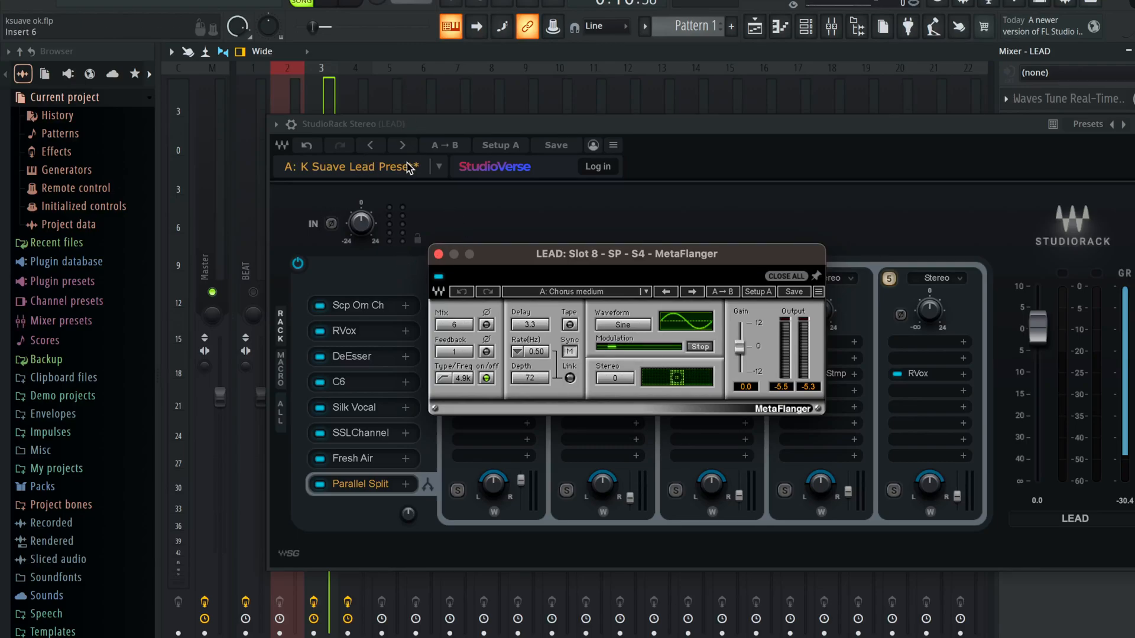
key(space)
mouse_move(463, 332)
mouse_down()
mouse_move(462, 301)
mouse_move(463, 326)
mouse_up()
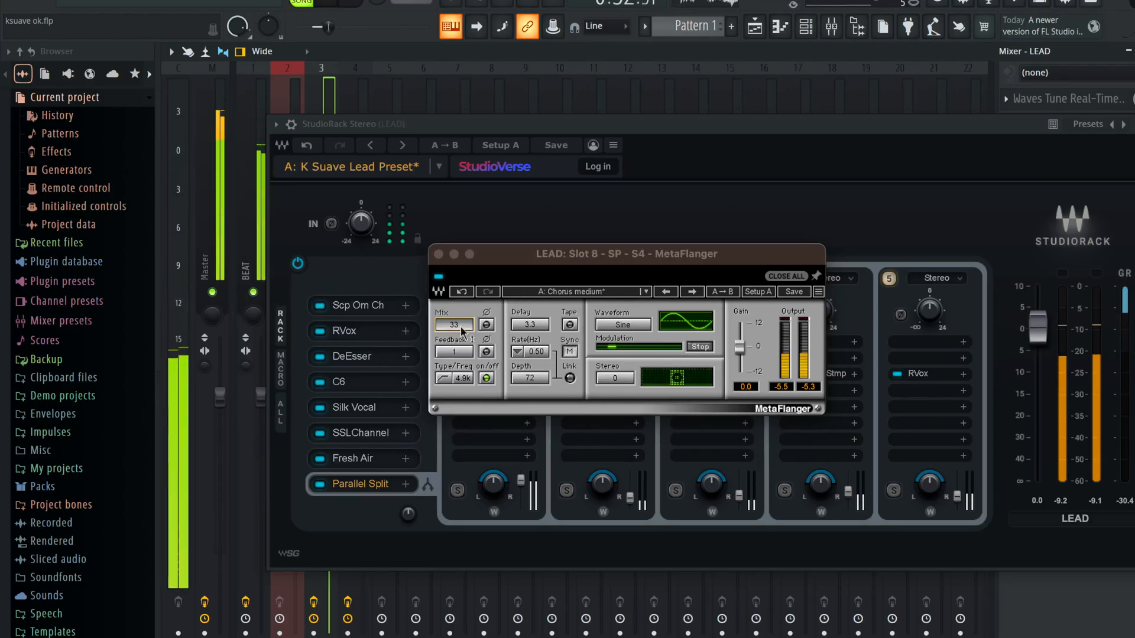
Compare the playing vocal with the whole rack bypassed and enabled, and reopen MetaFlanger
click(298, 263)
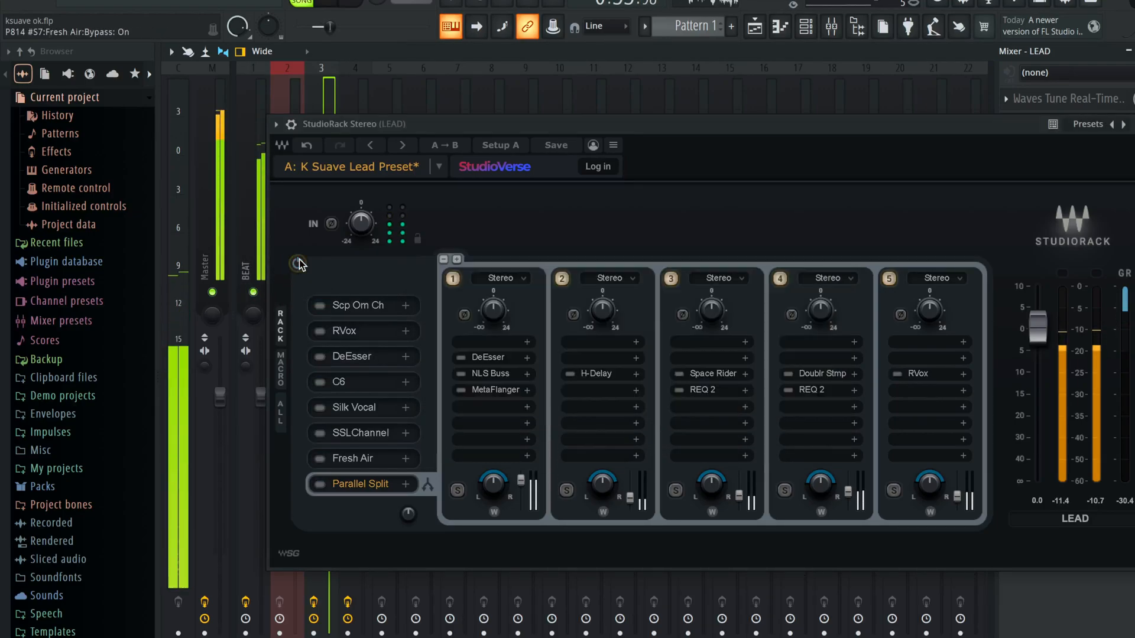
click(298, 264)
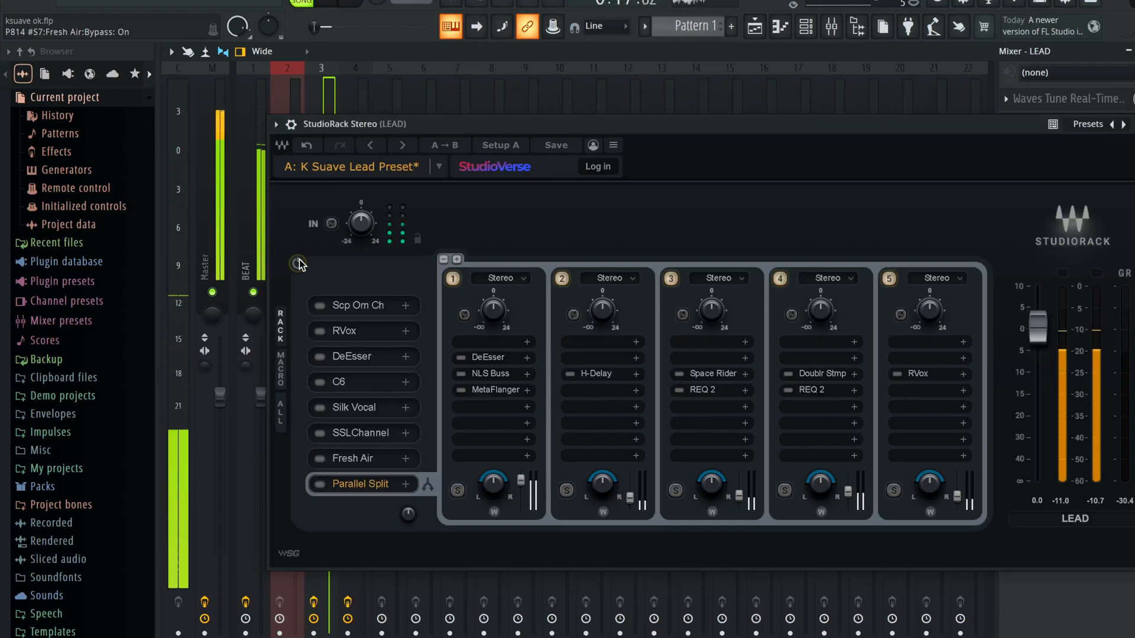
click(489, 390)
Lower MetaFlanger's Mix, stop playback and mute the BEAT track
drag(464, 328, 465, 333)
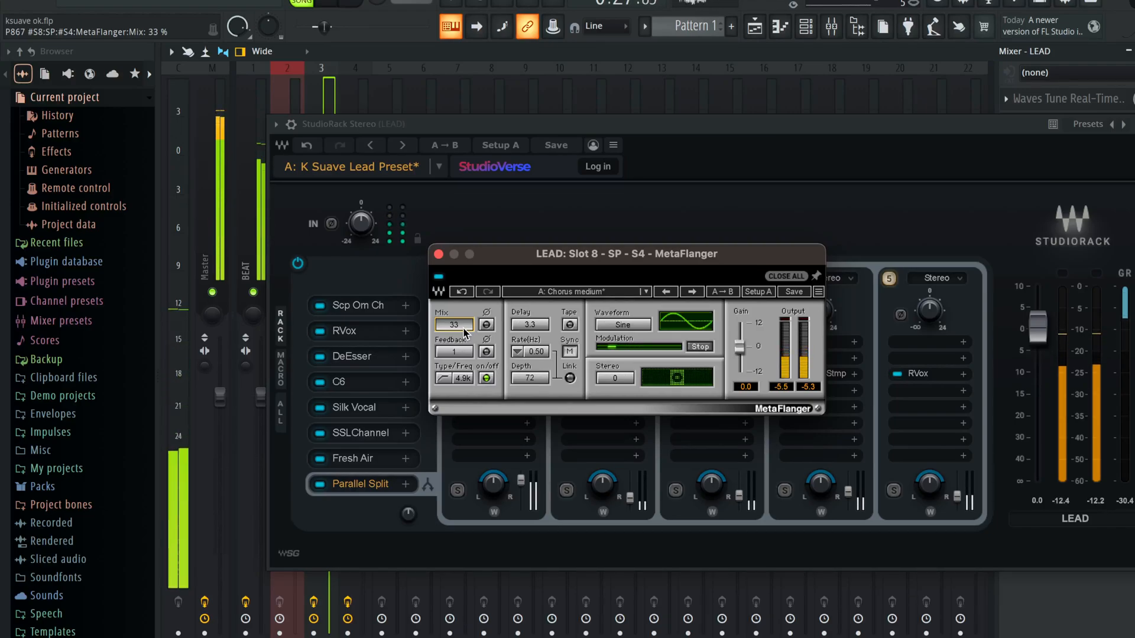
drag(463, 329, 464, 347)
key(space)
click(251, 294)
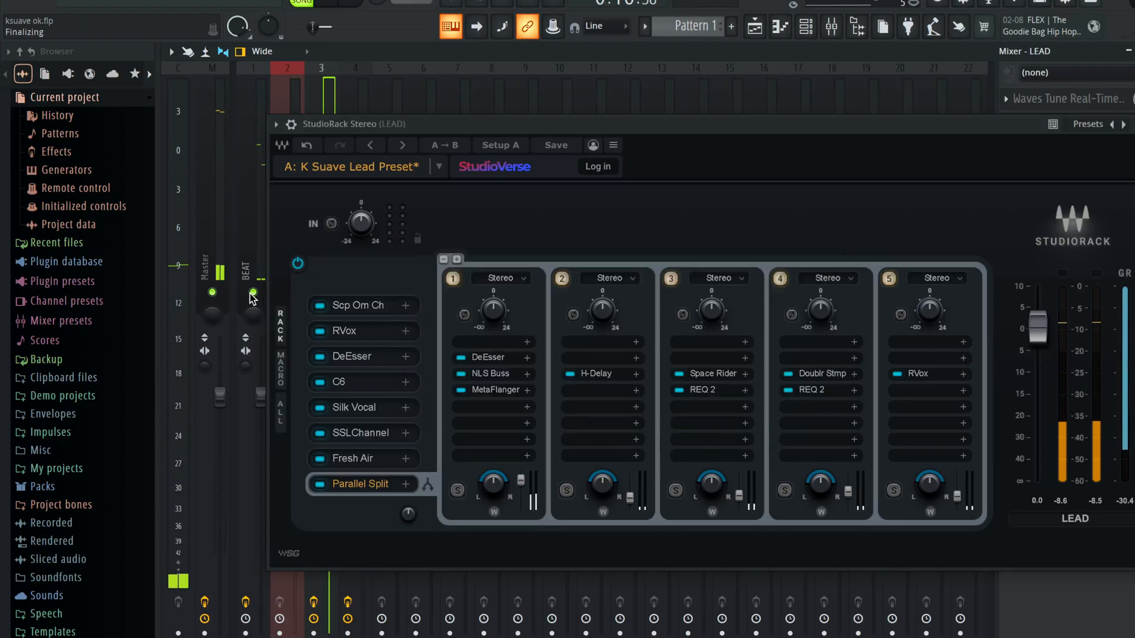
click(253, 293)
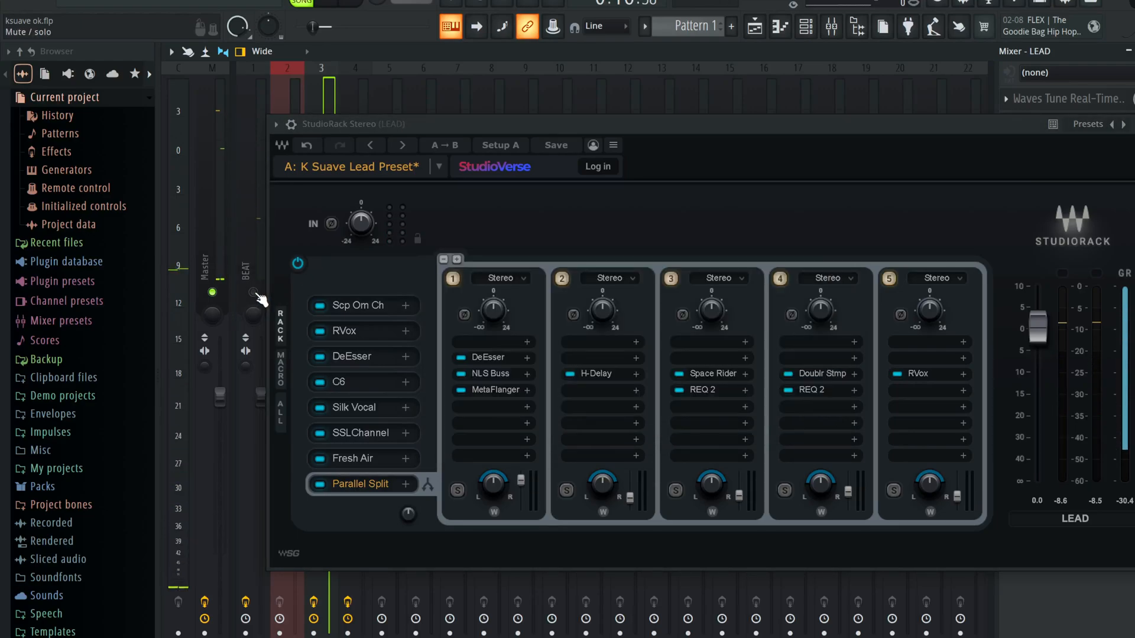
Raise MetaFlanger's Mix to 36, readjust it slightly and close the plugin
click(499, 390)
drag(468, 328, 468, 306)
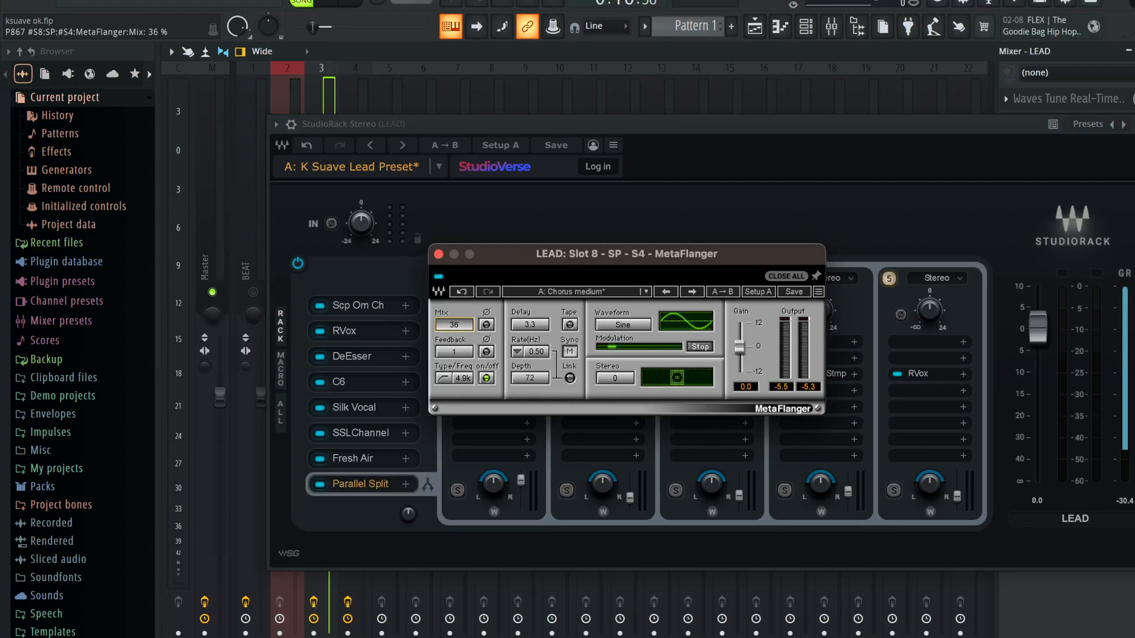
drag(462, 331, 464, 334)
click(438, 254)
View H-Delay in parallel chain 2 and the LEAD track's Waves Tune Real-Time settings, and close both
click(600, 375)
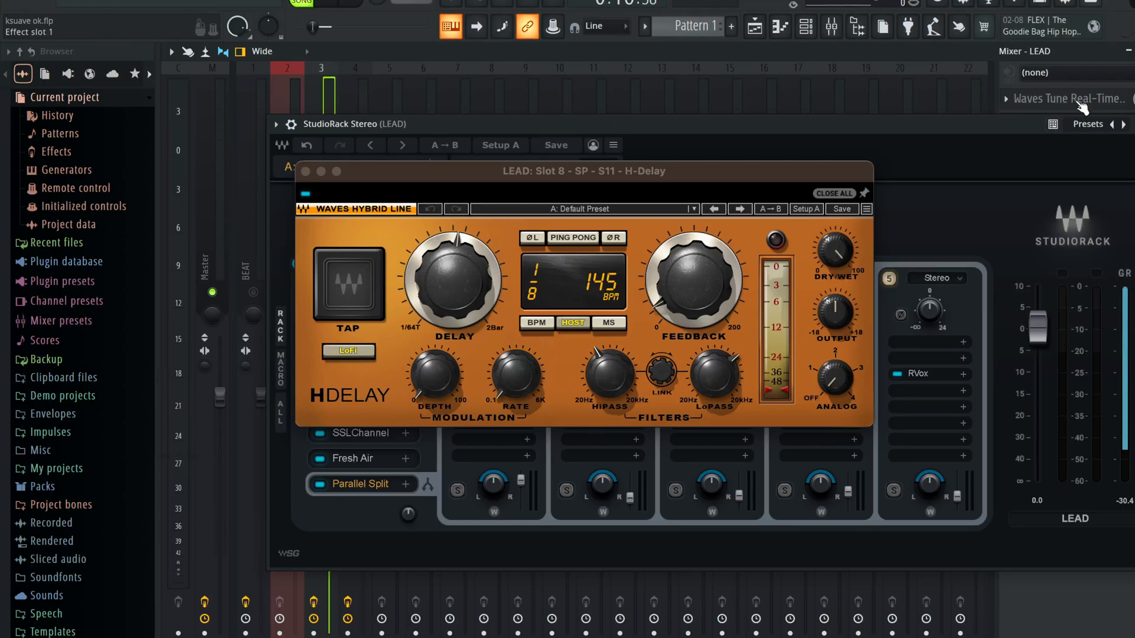
click(1058, 99)
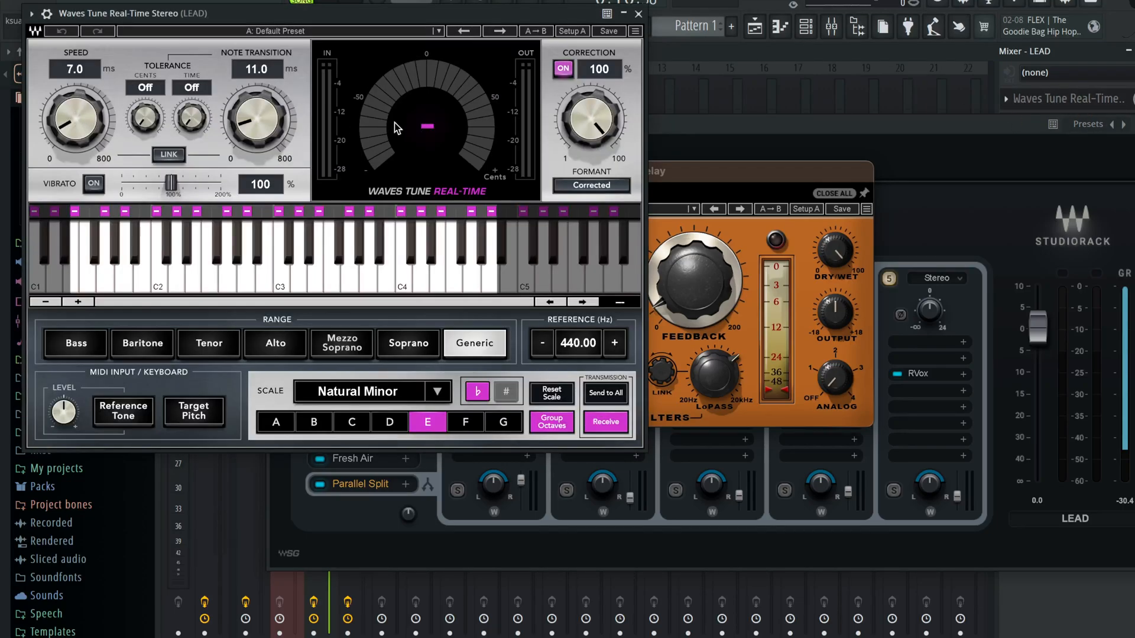
click(637, 13)
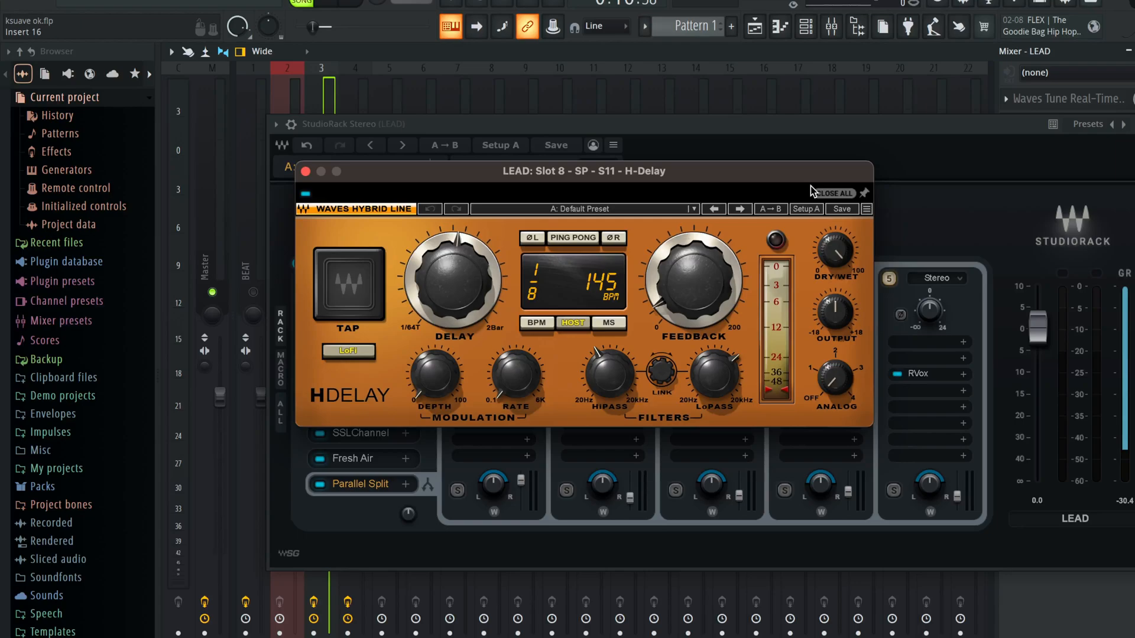
click(306, 171)
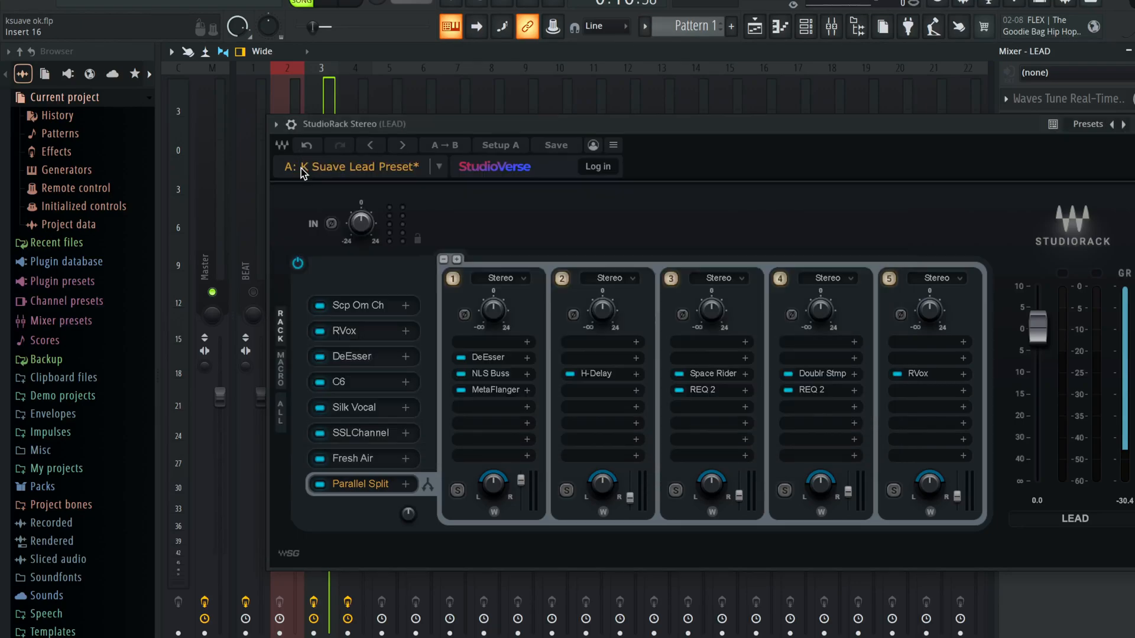
View Space Rider in parallel chain 3, audition the vocal with the chain's output raised to -2.6, and undo the level change
click(713, 374)
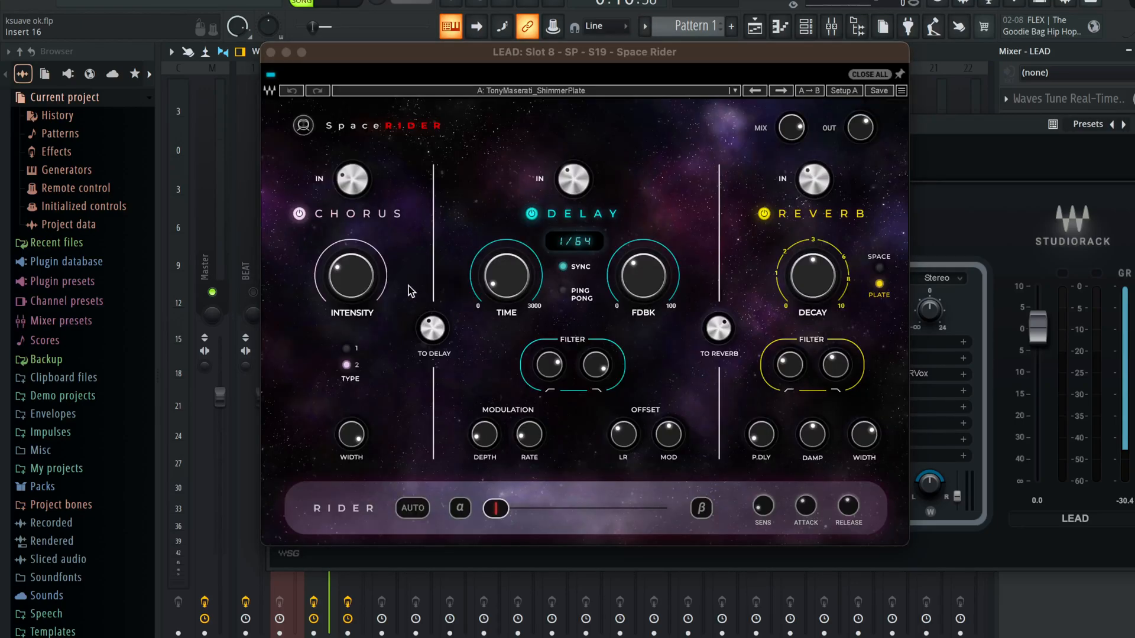
click(270, 52)
key(space)
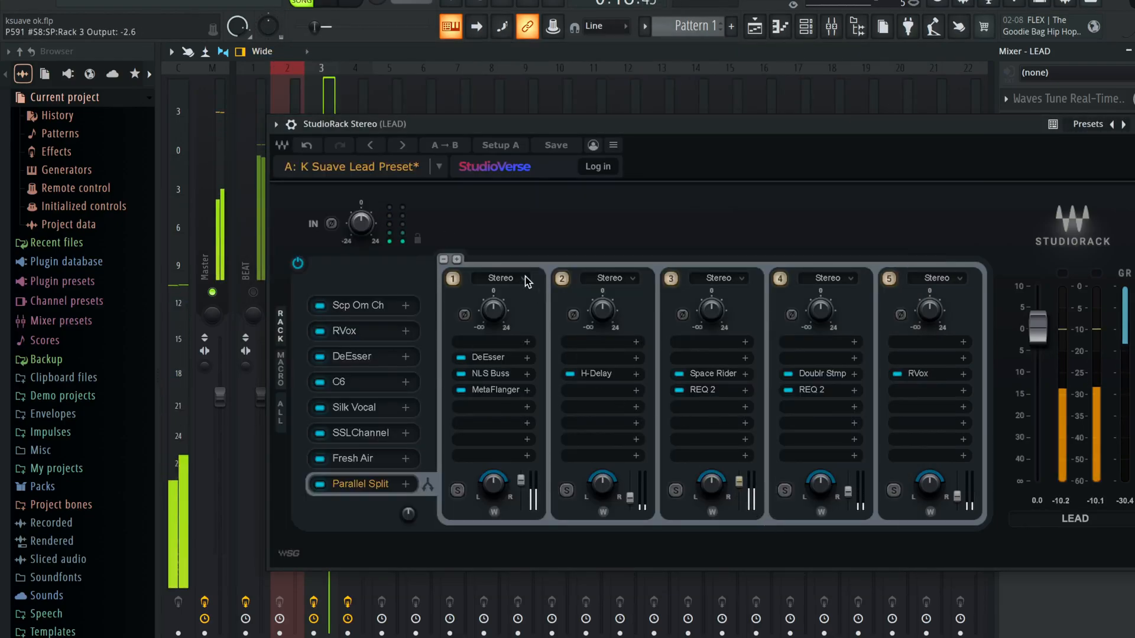
click(307, 144)
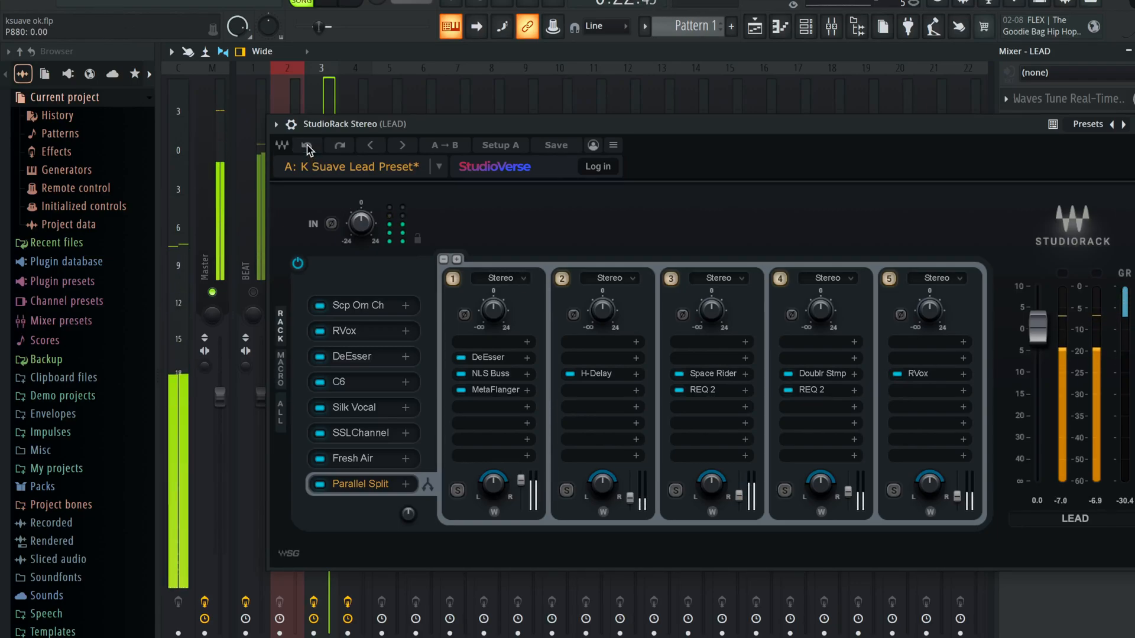
key(space)
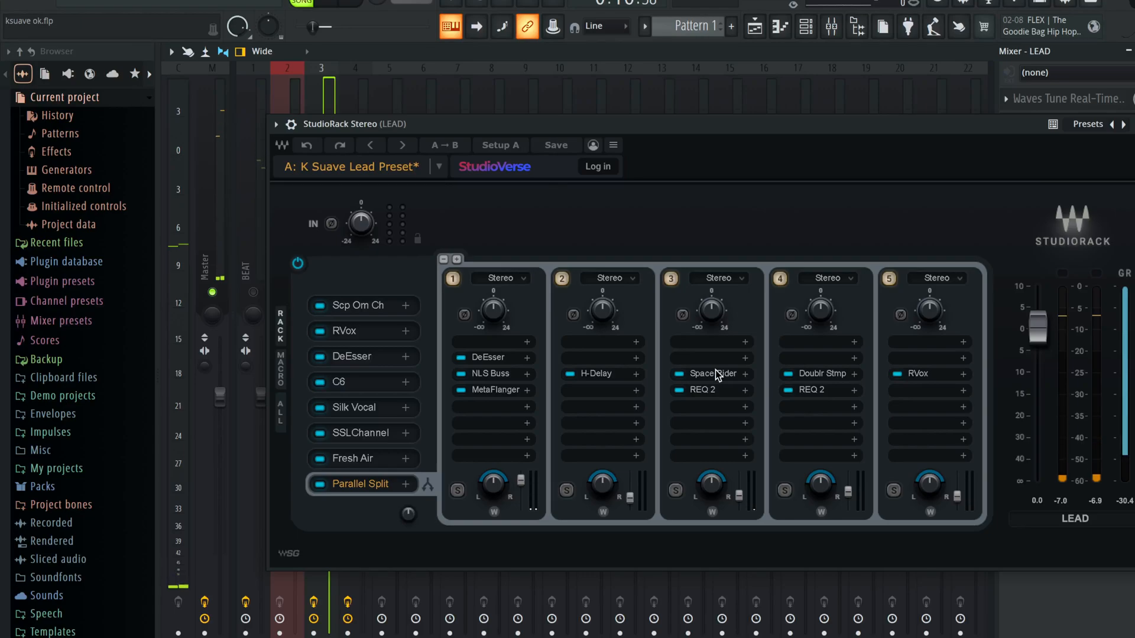
Review Space Rider's chorus, delay and reverb settings, including the reverb decay, and close it
click(715, 371)
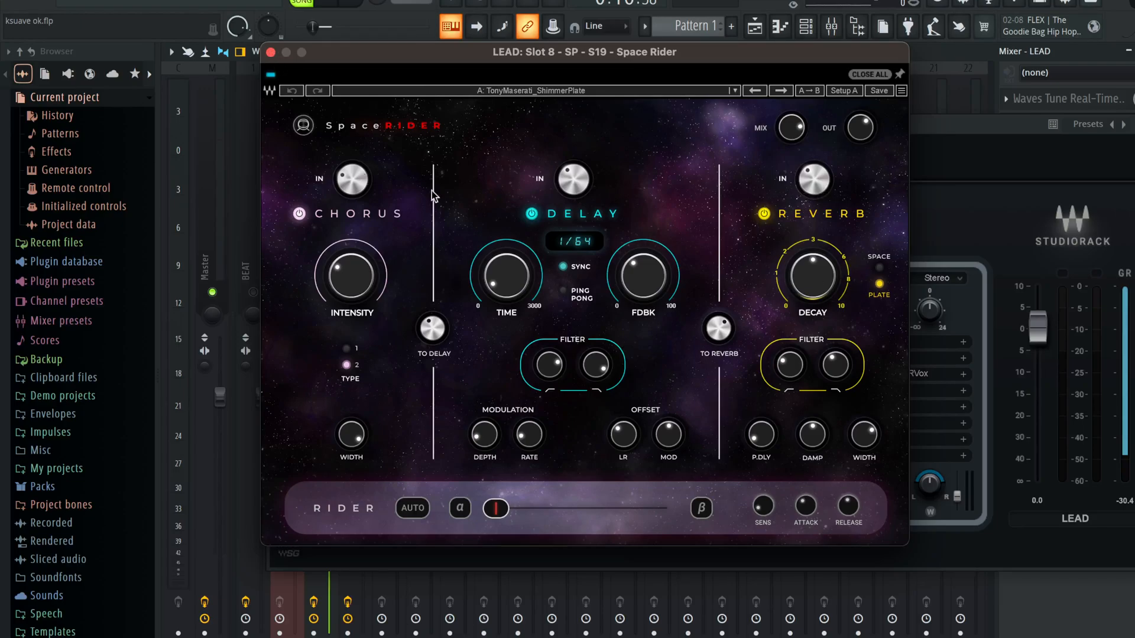
click(271, 53)
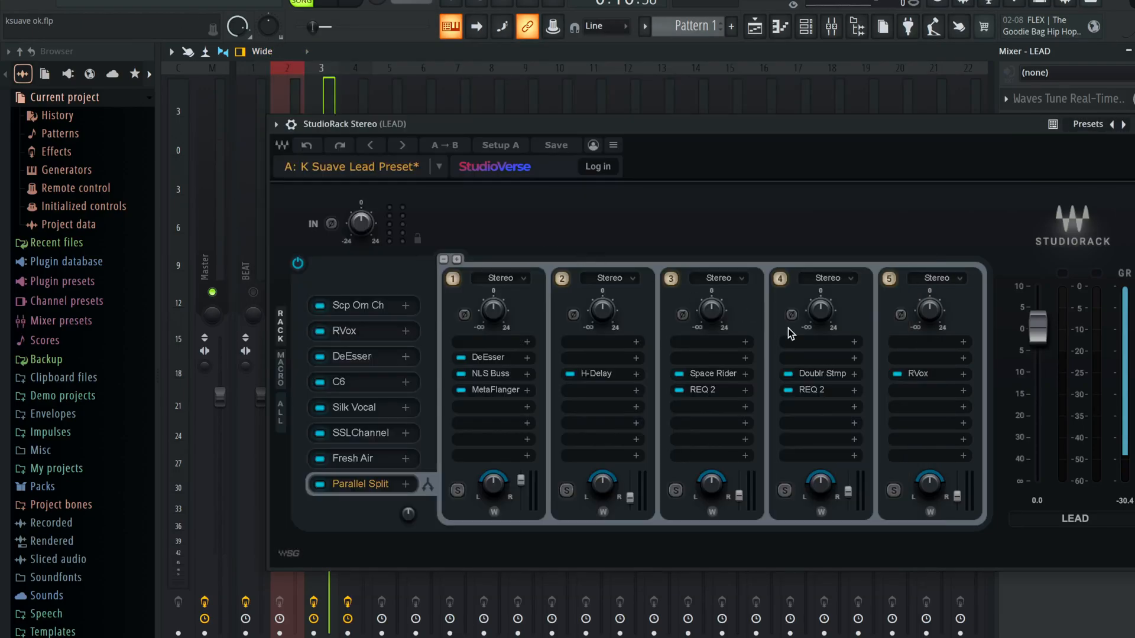
click(709, 371)
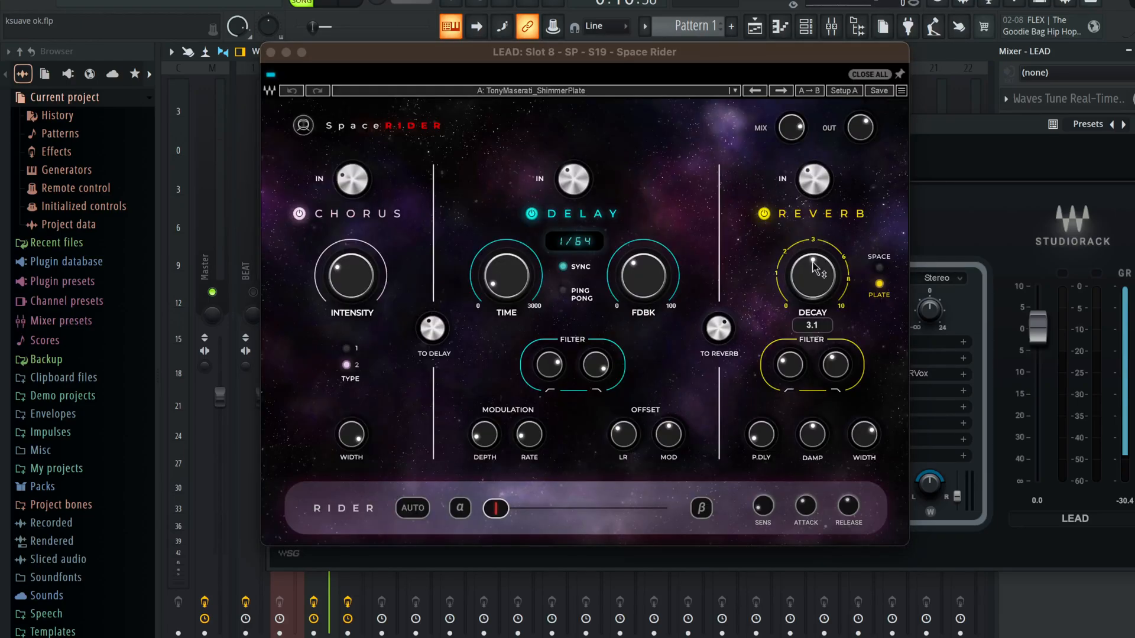
click(271, 52)
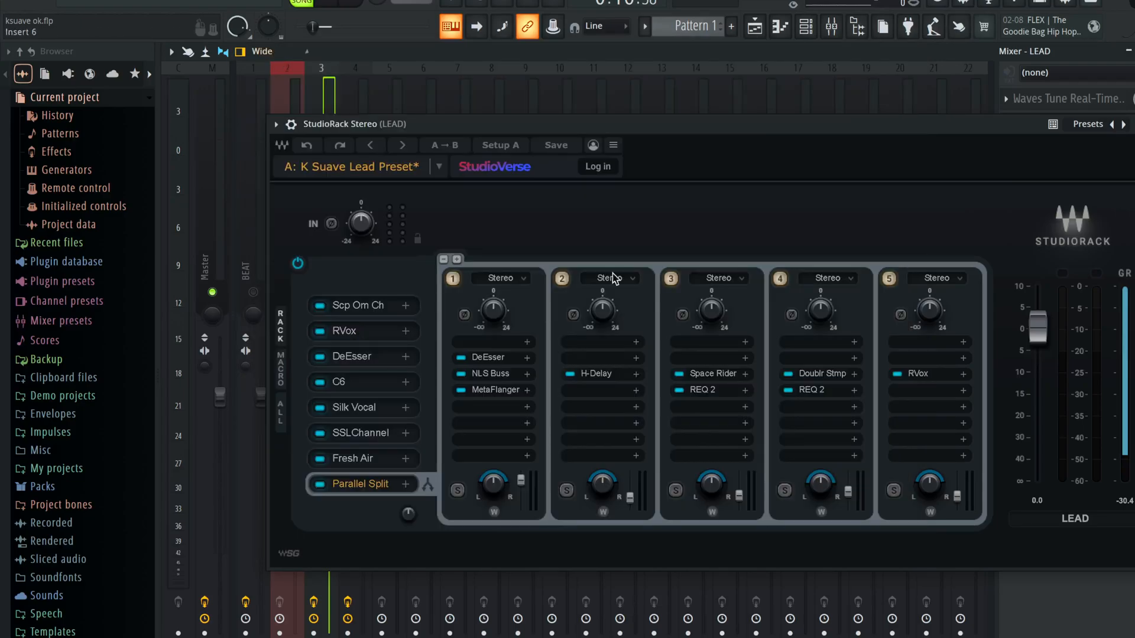
View Doubler in parallel chain 4, audition the vocal with the chain's output raised to 3.3, and undo the level change
click(828, 374)
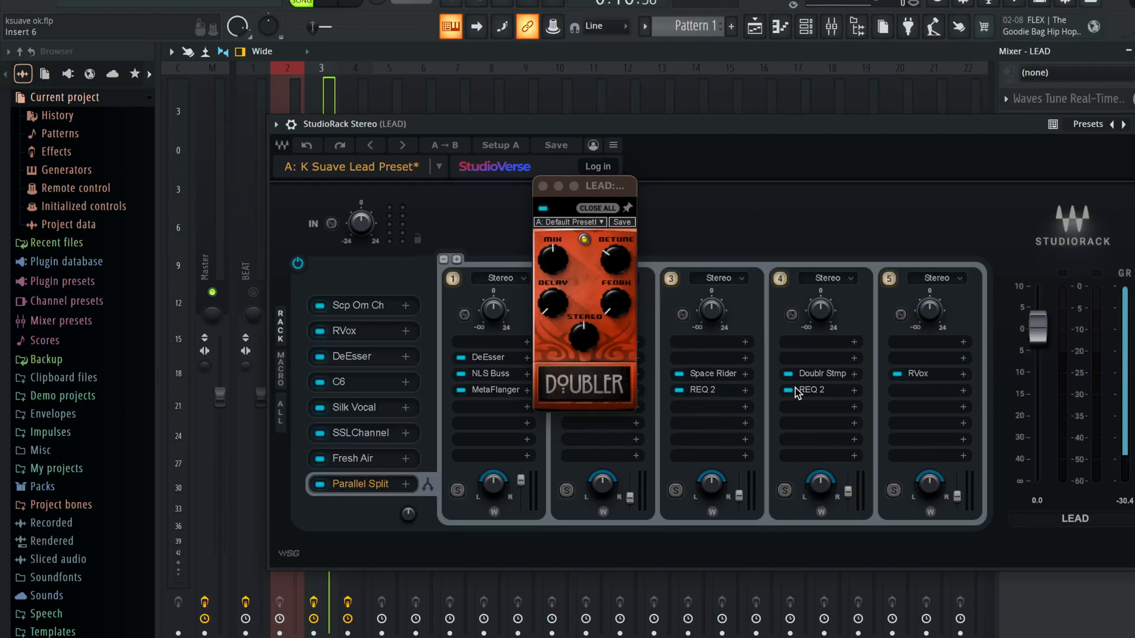
key(space)
click(848, 487)
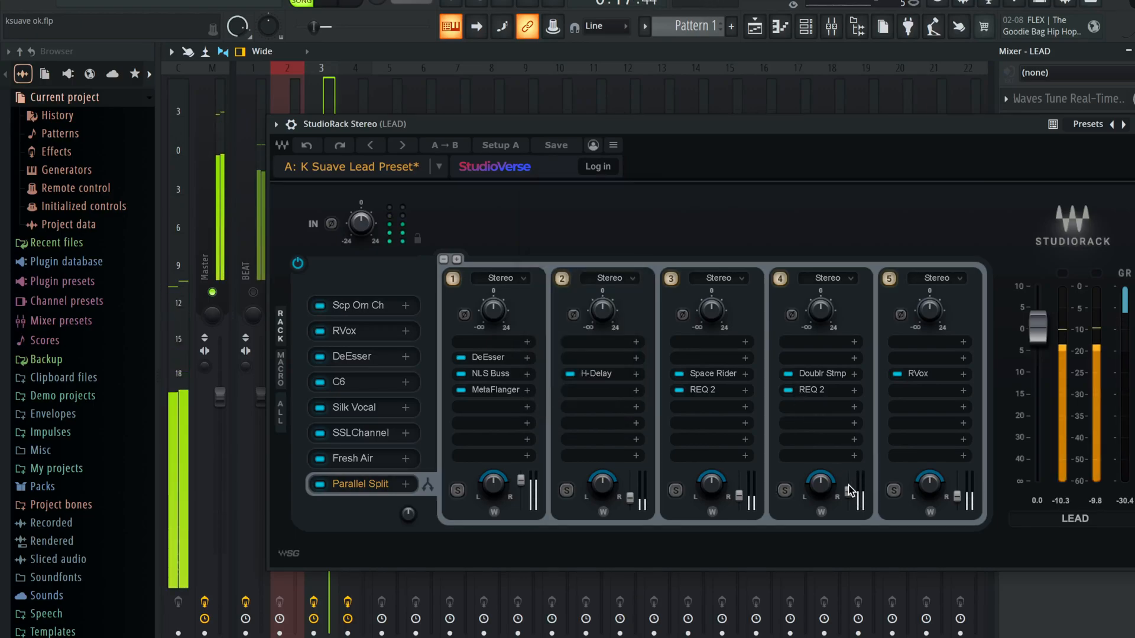
drag(849, 490, 847, 477)
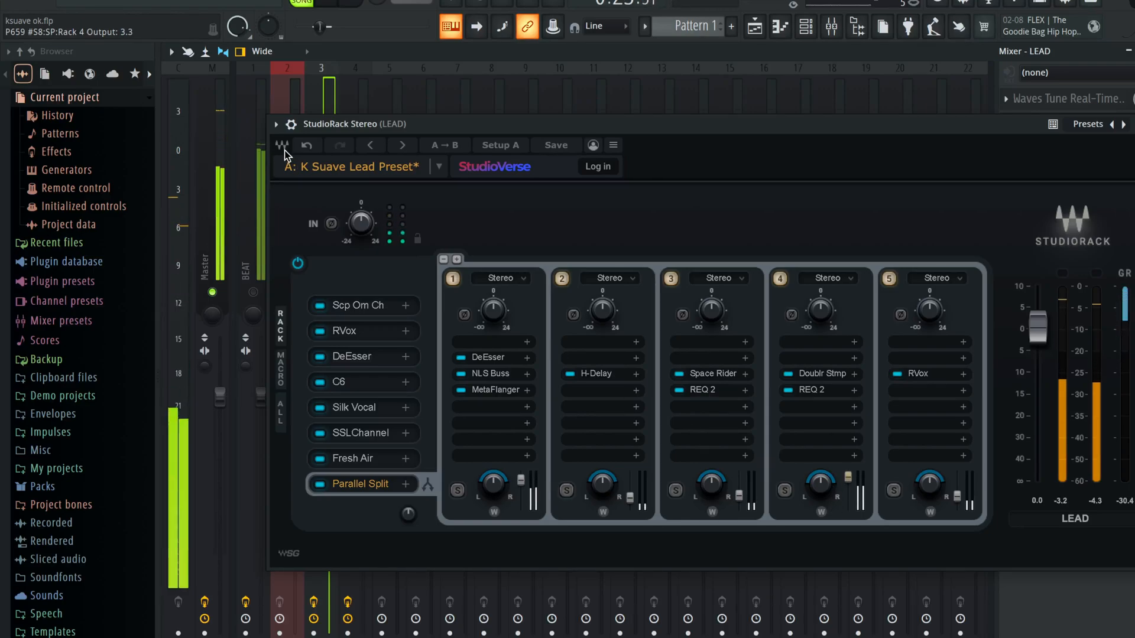
click(307, 146)
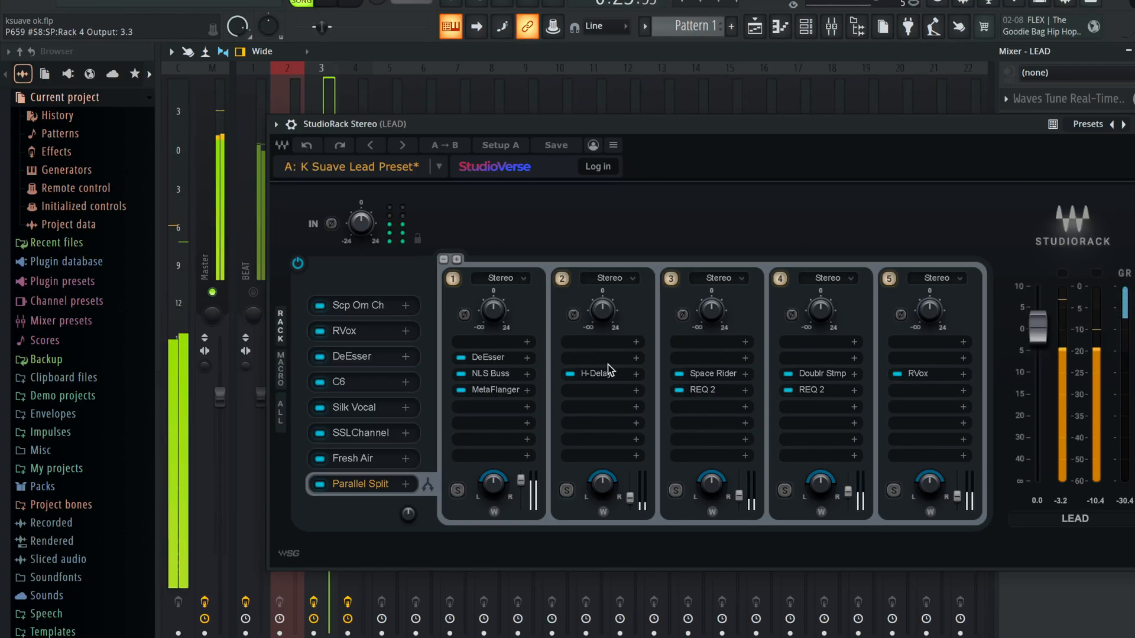
View RVox in parallel chain 5, close it, and audition the vocal with the chain switched off and on again
click(933, 370)
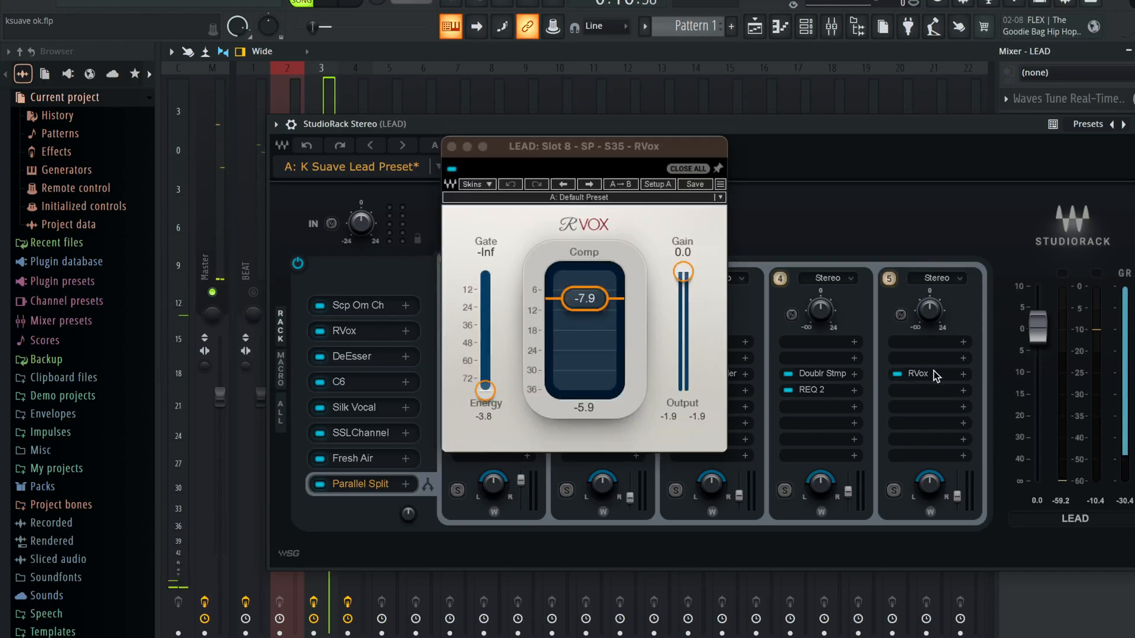
click(451, 156)
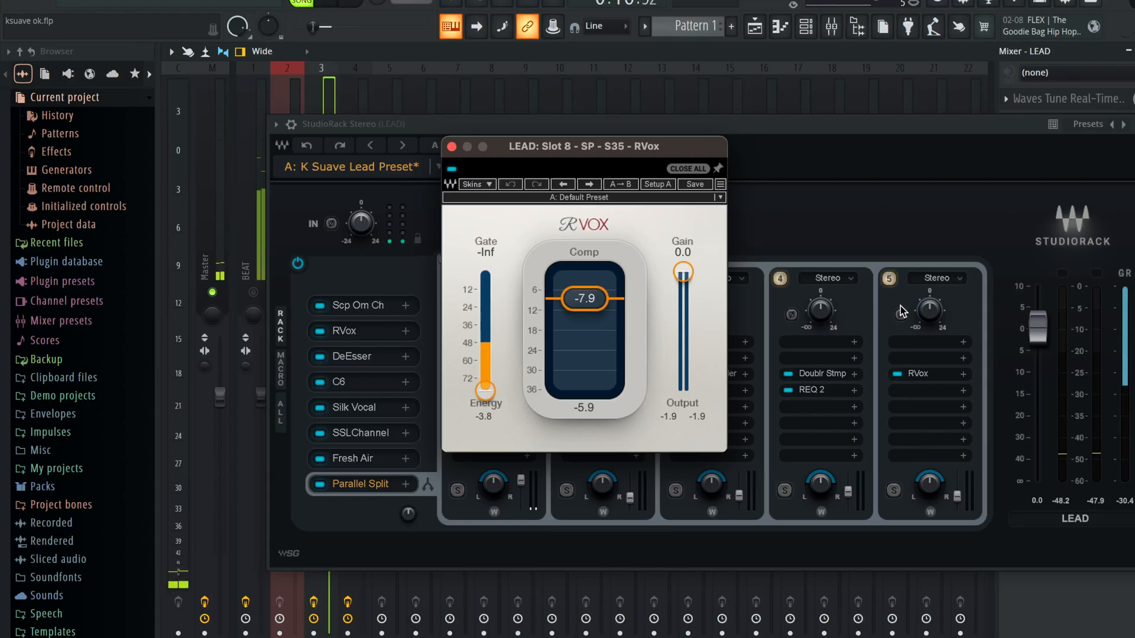
click(889, 278)
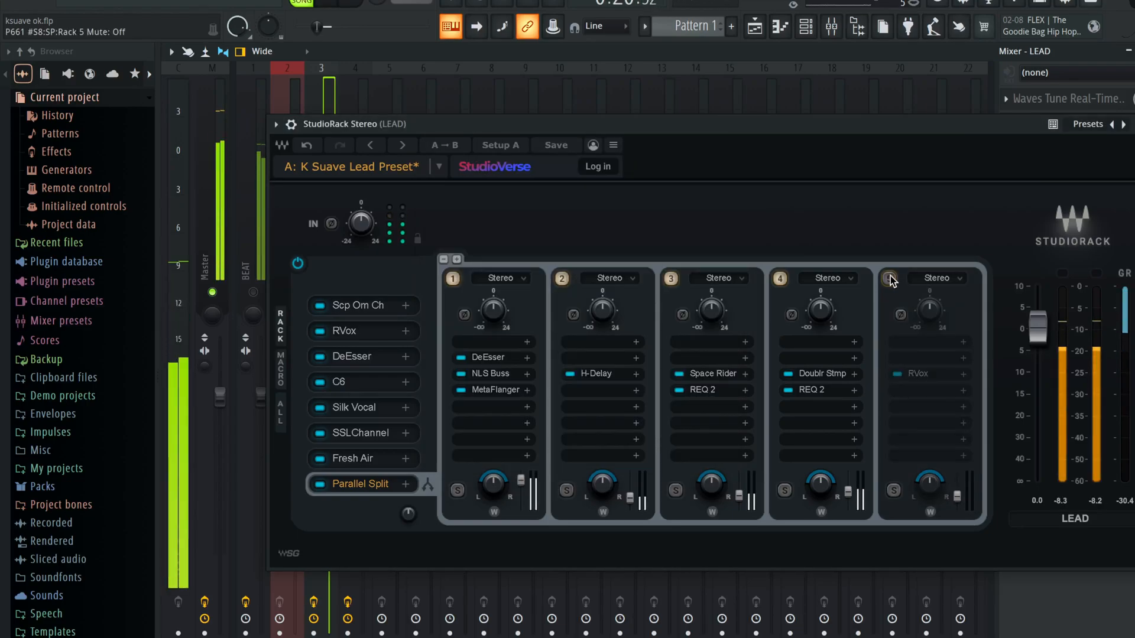
click(890, 278)
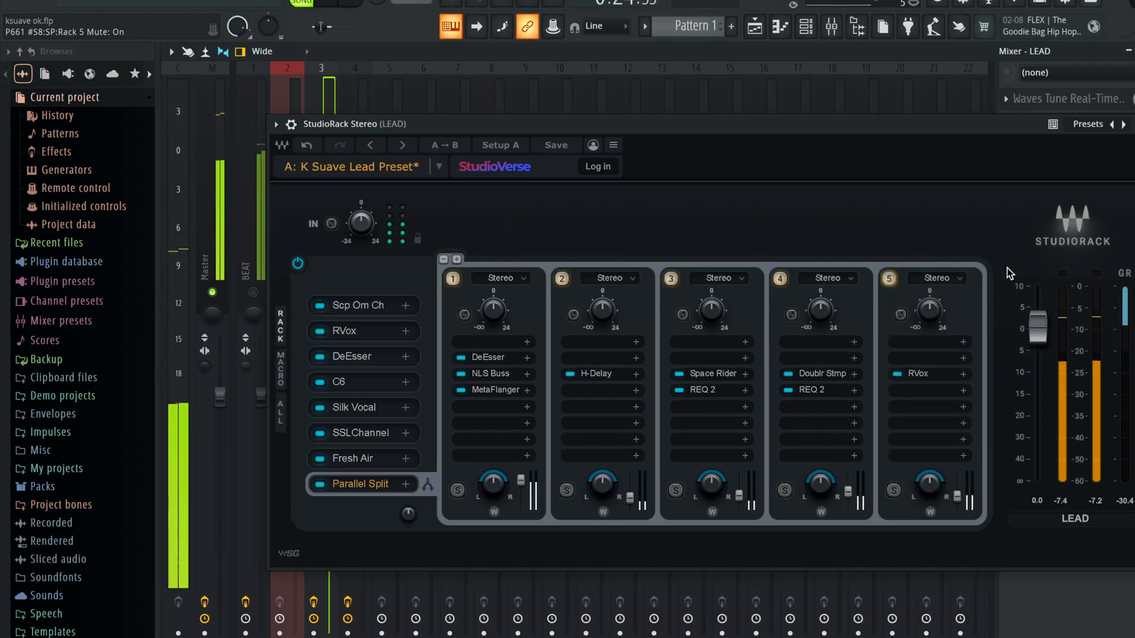
Adjust the MetaFlanger mix in parallel chain 1 and close the plugin
click(488, 392)
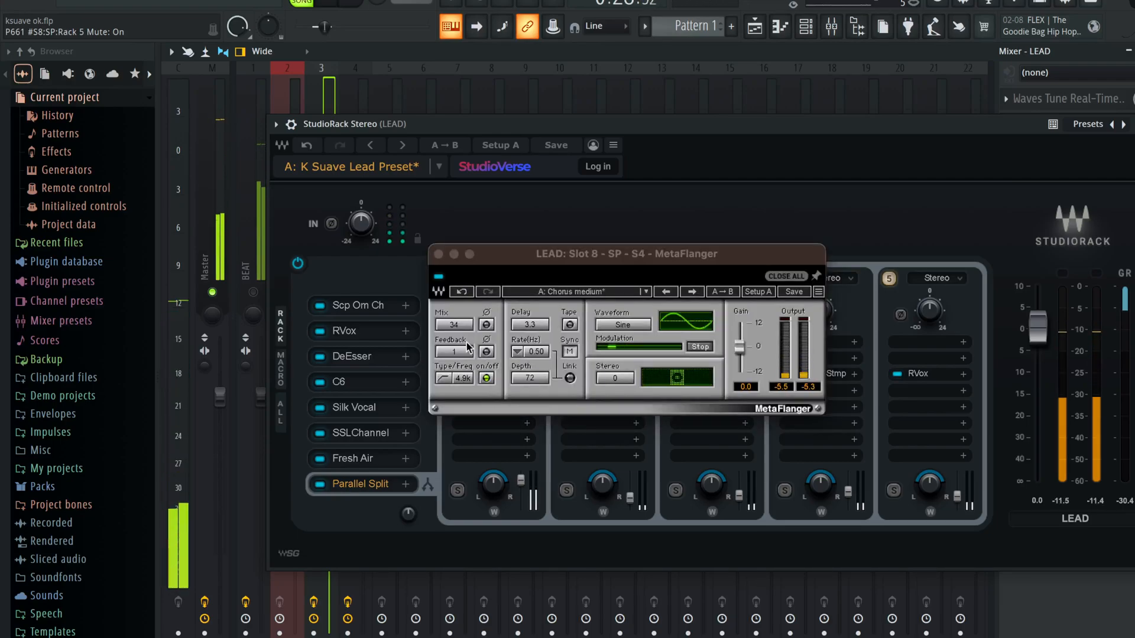
drag(458, 325, 456, 300)
click(438, 253)
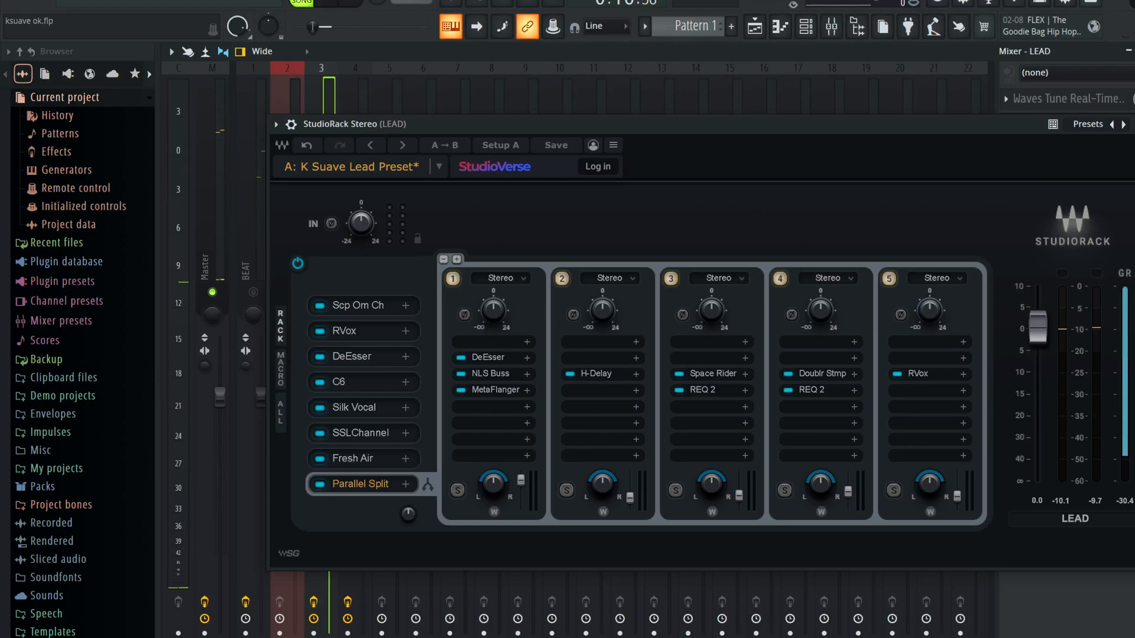
Unmute the AD LIBS track, reset its volume fader to the default level, and open its StudioRack in place of the LEAD one during playback
click(1134, 125)
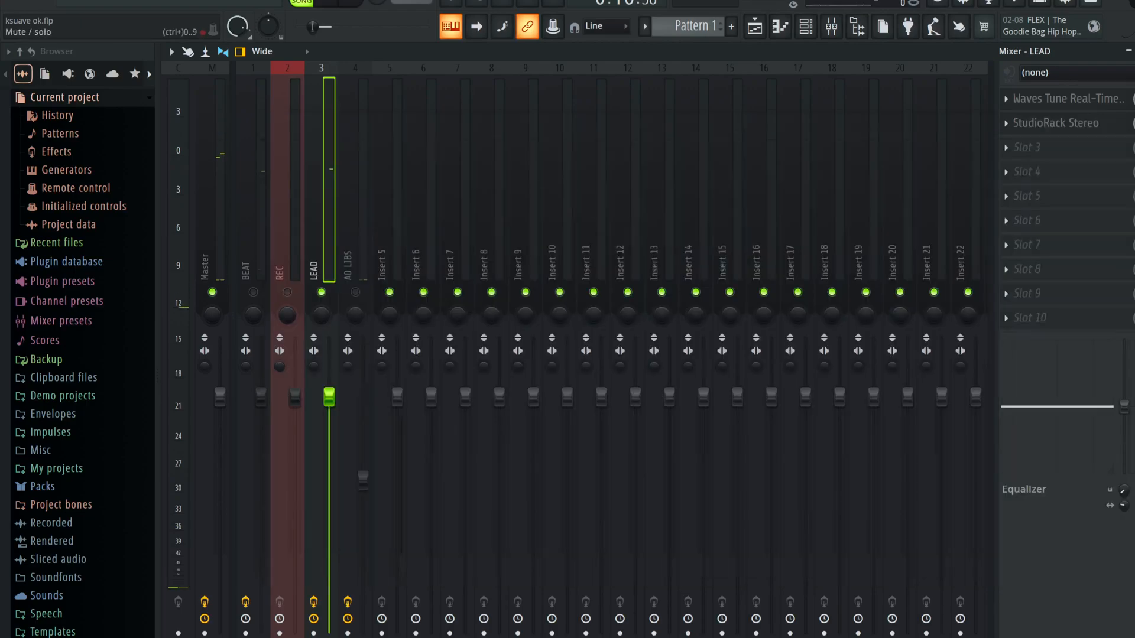
click(357, 289)
key(space)
click(366, 480)
alt+click(365, 479)
click(1055, 122)
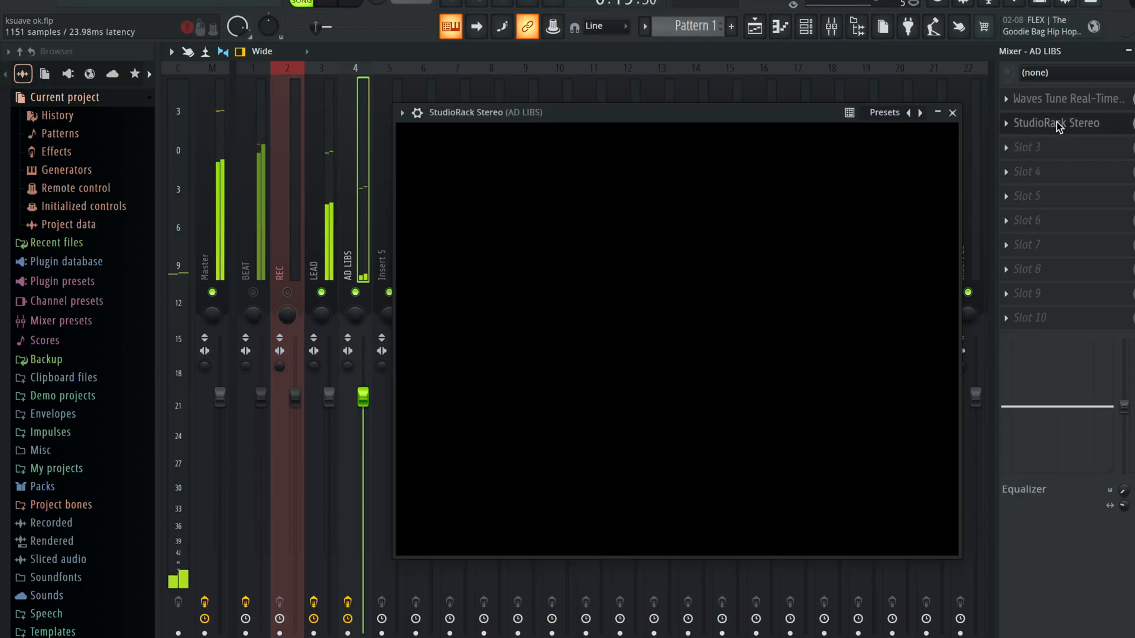
View the L1 limiter, Silk Vocal, REQ 4 and Fresh Air settings in the AD LIBS rack while the vocals play, closing each one
click(479, 319)
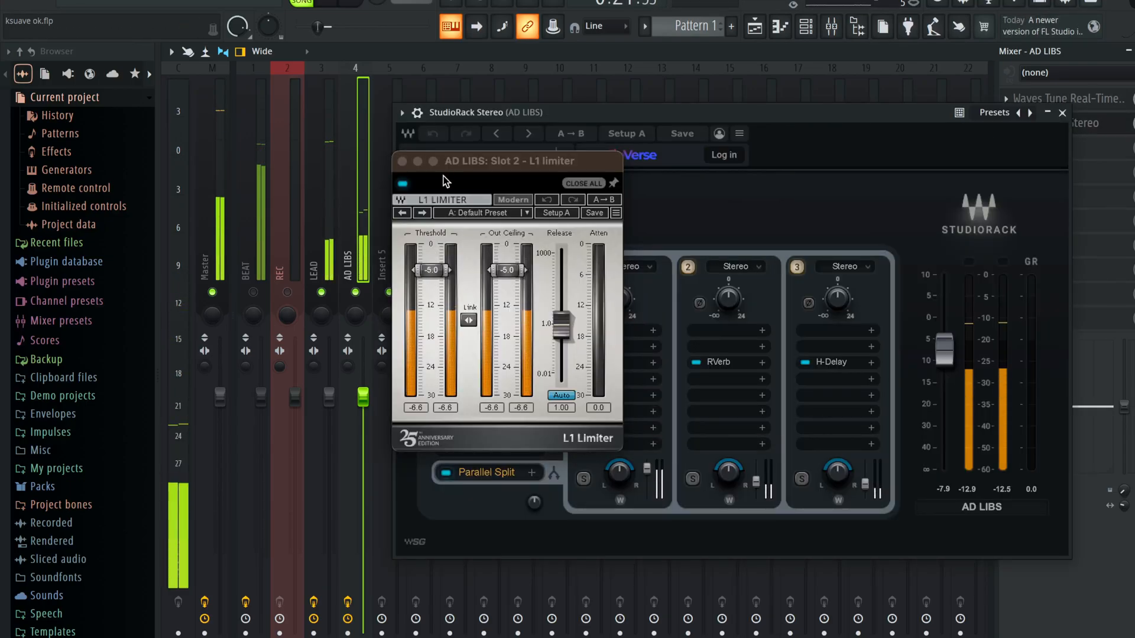
click(407, 159)
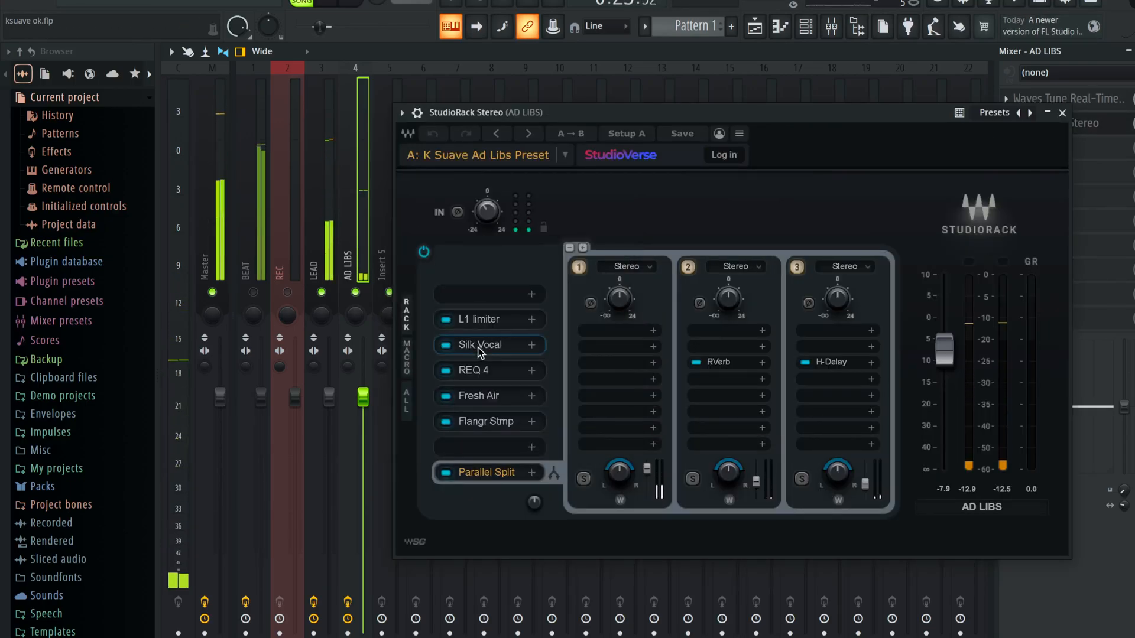
click(472, 327)
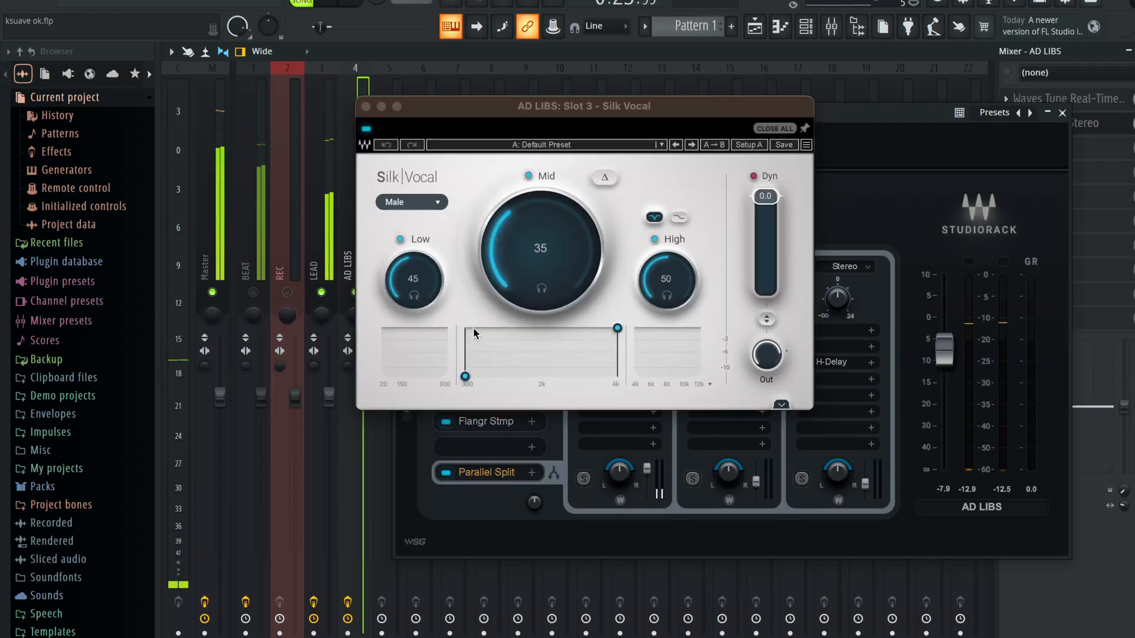
click(365, 107)
click(478, 370)
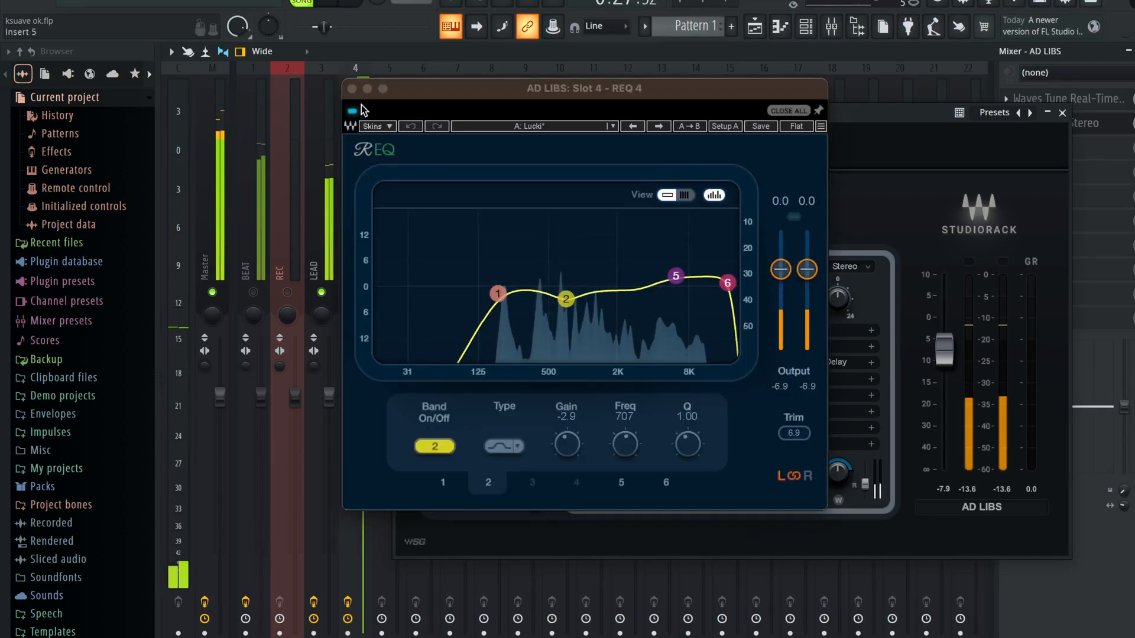
click(351, 89)
click(486, 408)
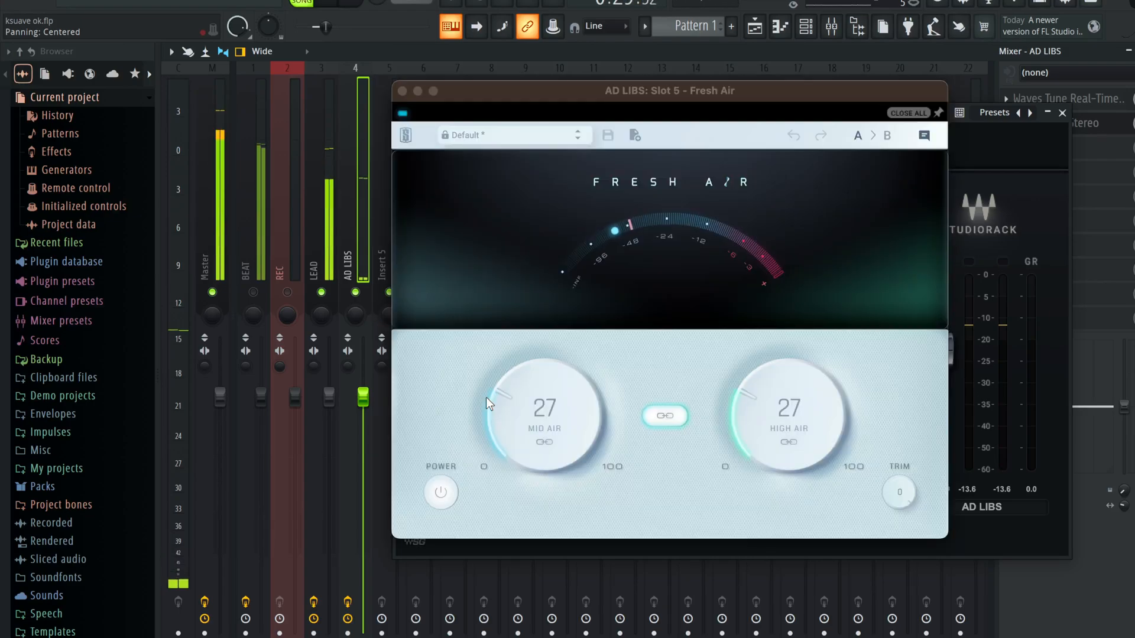
click(401, 91)
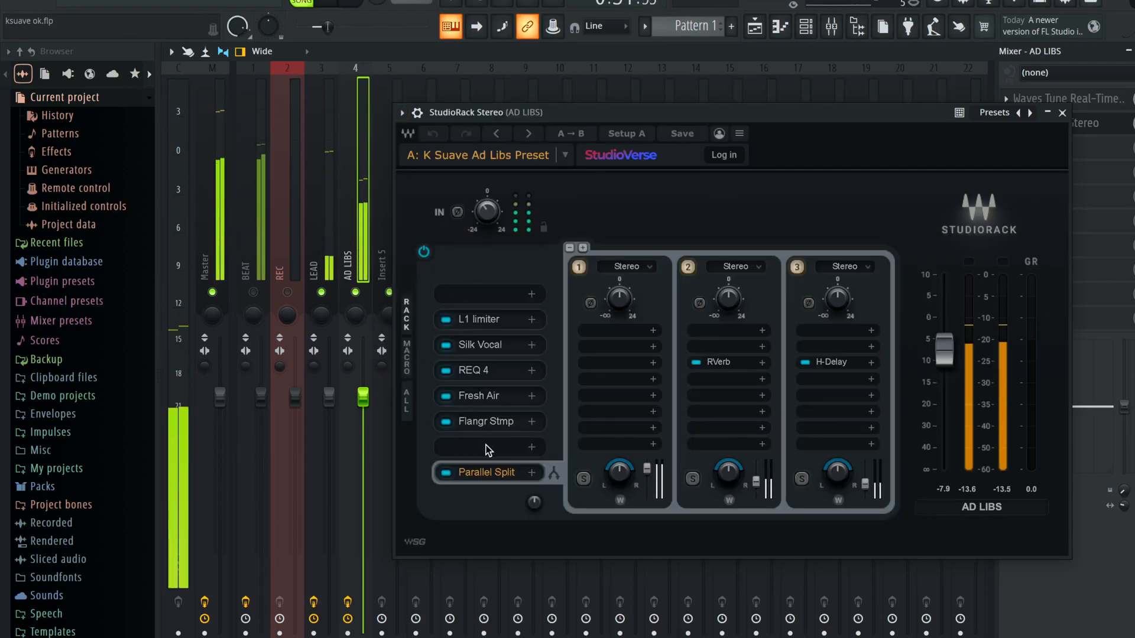
View the Flangr Stmp, the RVerb in parallel chain 2 and the H-Delay in parallel chain 3 during playback, closing each one
click(490, 422)
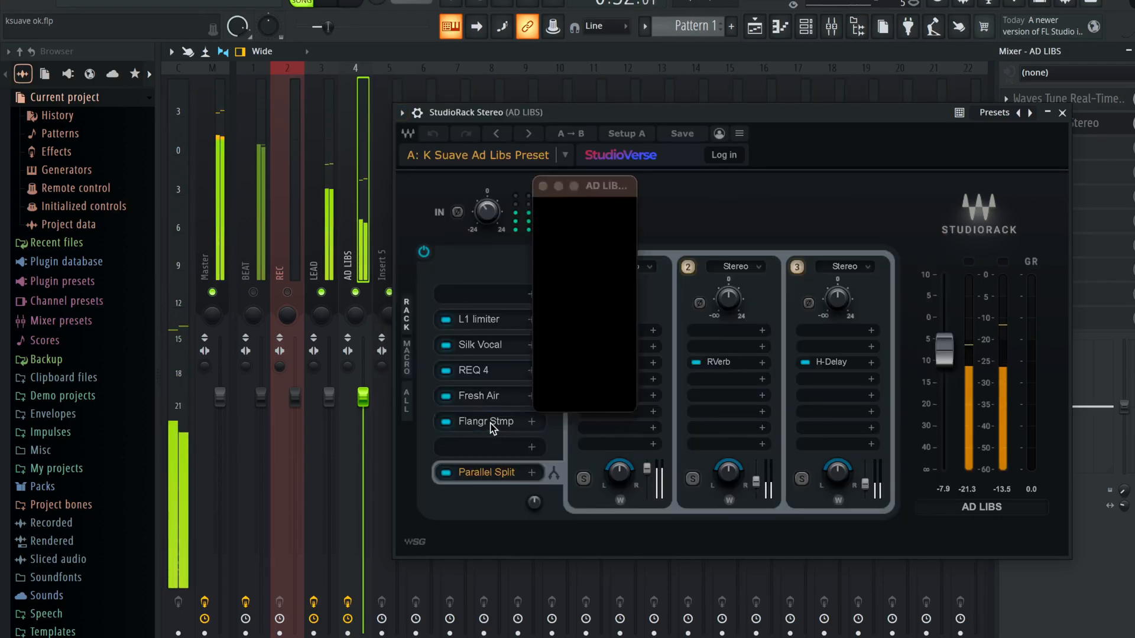
click(543, 186)
click(718, 362)
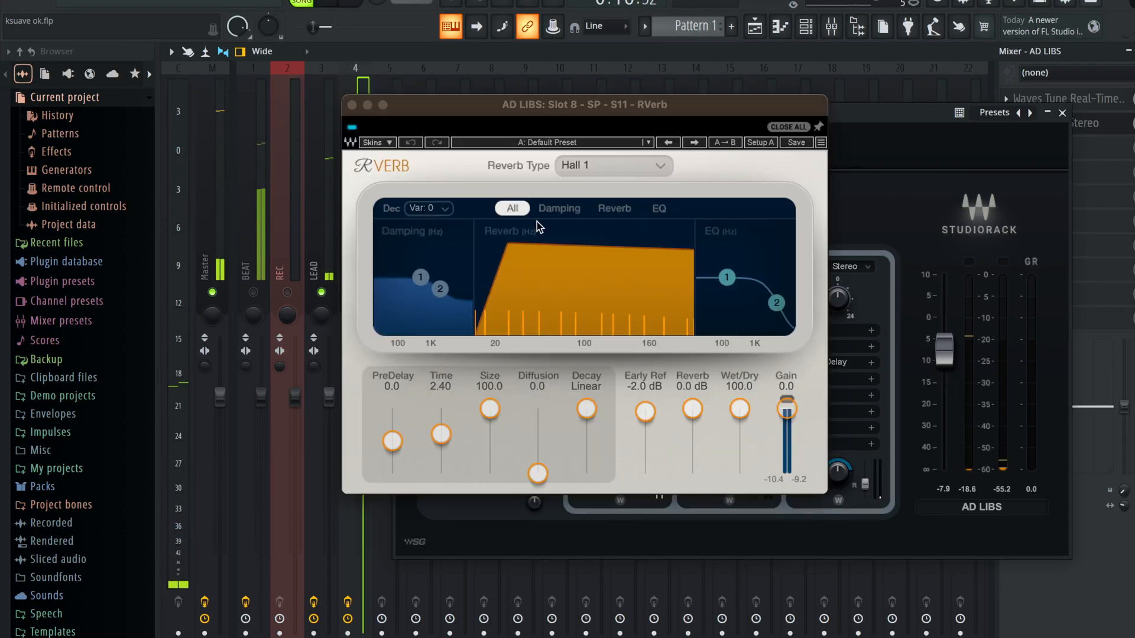
click(352, 106)
click(838, 360)
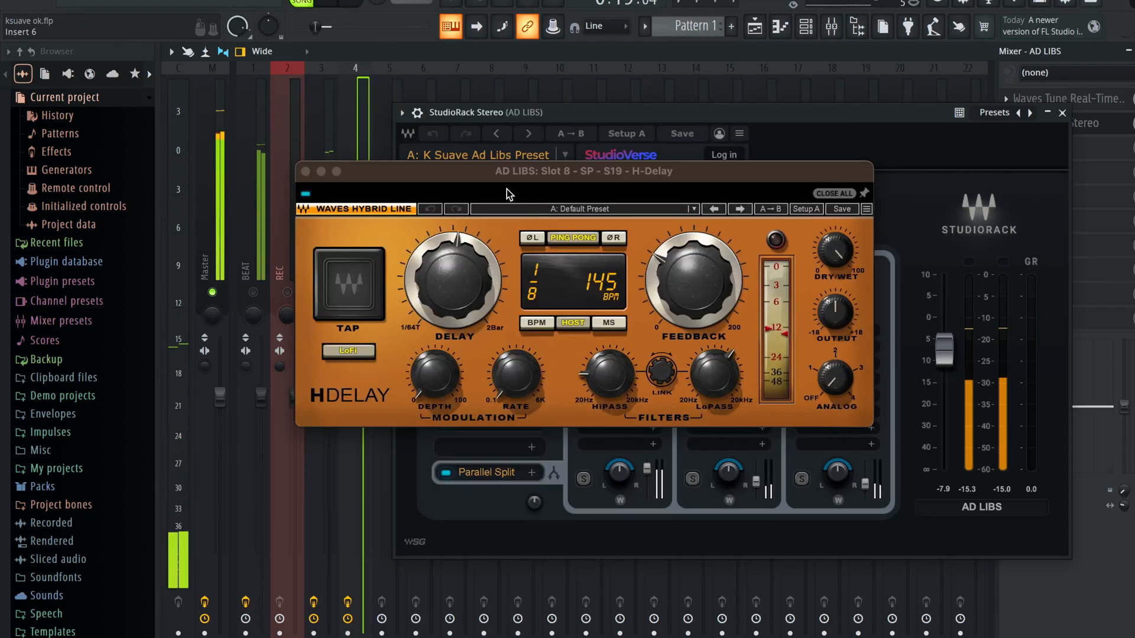
click(307, 172)
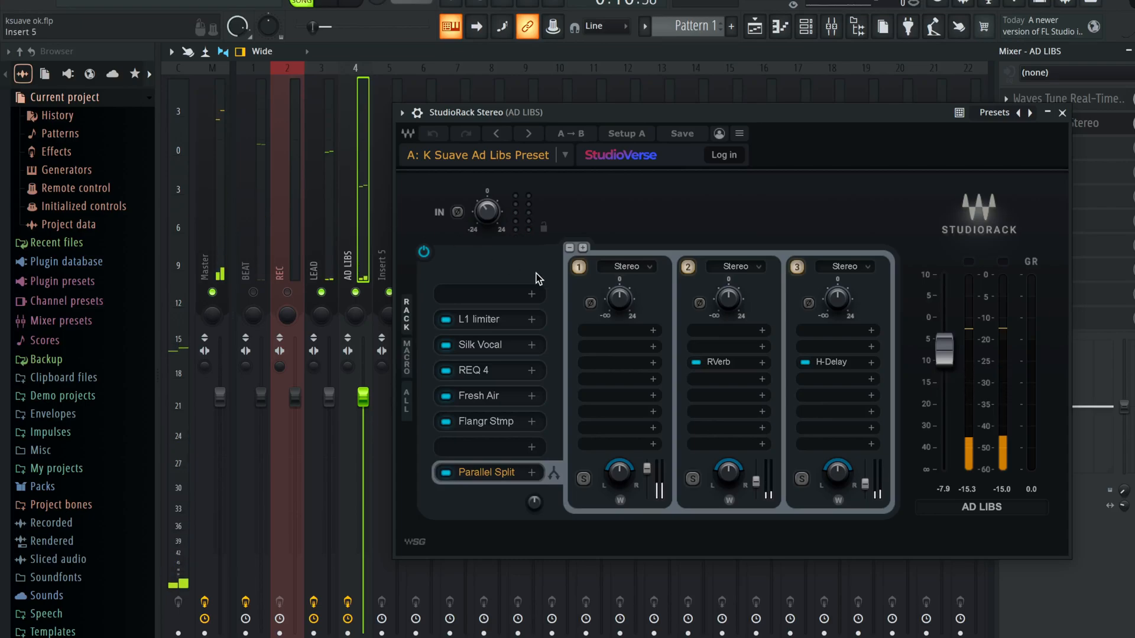
Review the AD LIBS main chain with playback stopped, opening and closing L1 limiter, Silk Vocal, REQ 4, Fresh Air and Flangr Stmp in order
click(480, 319)
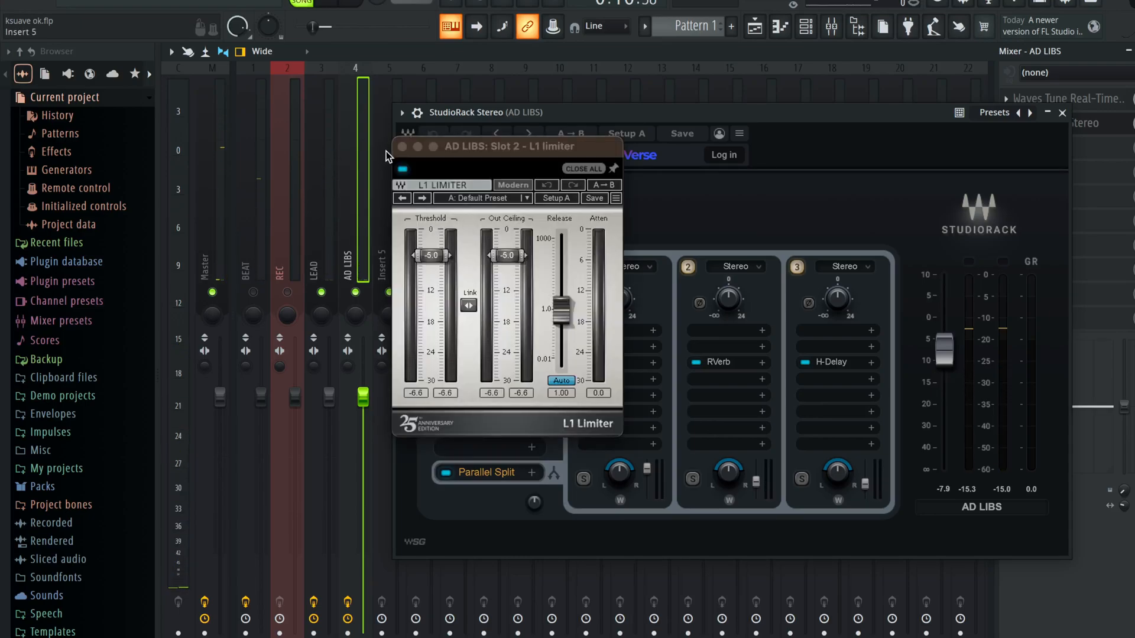
click(401, 147)
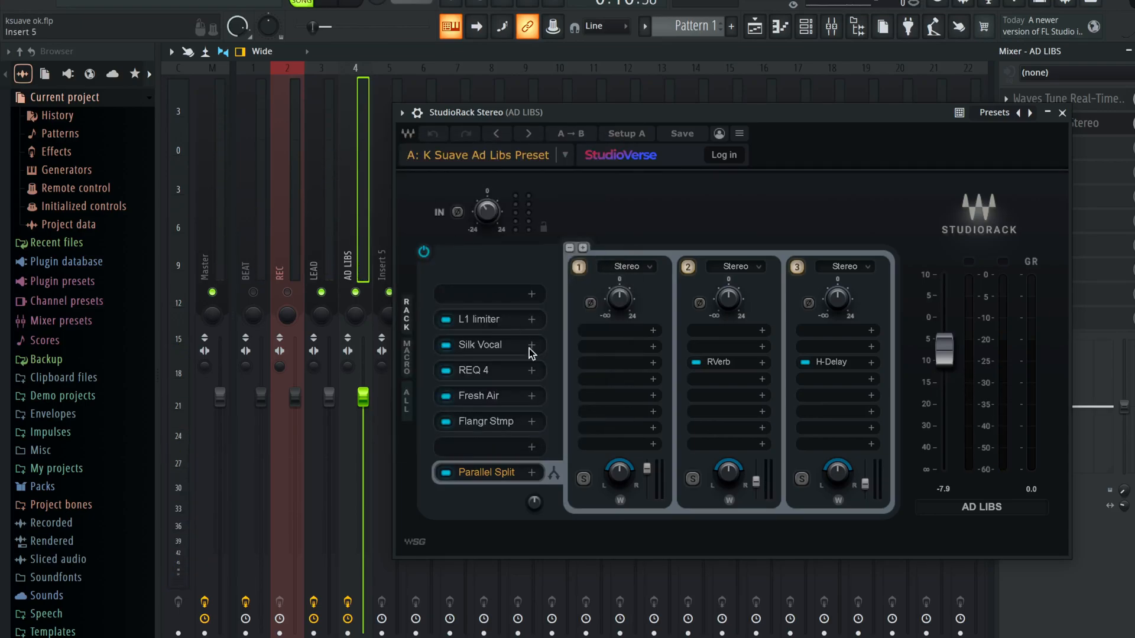
click(482, 345)
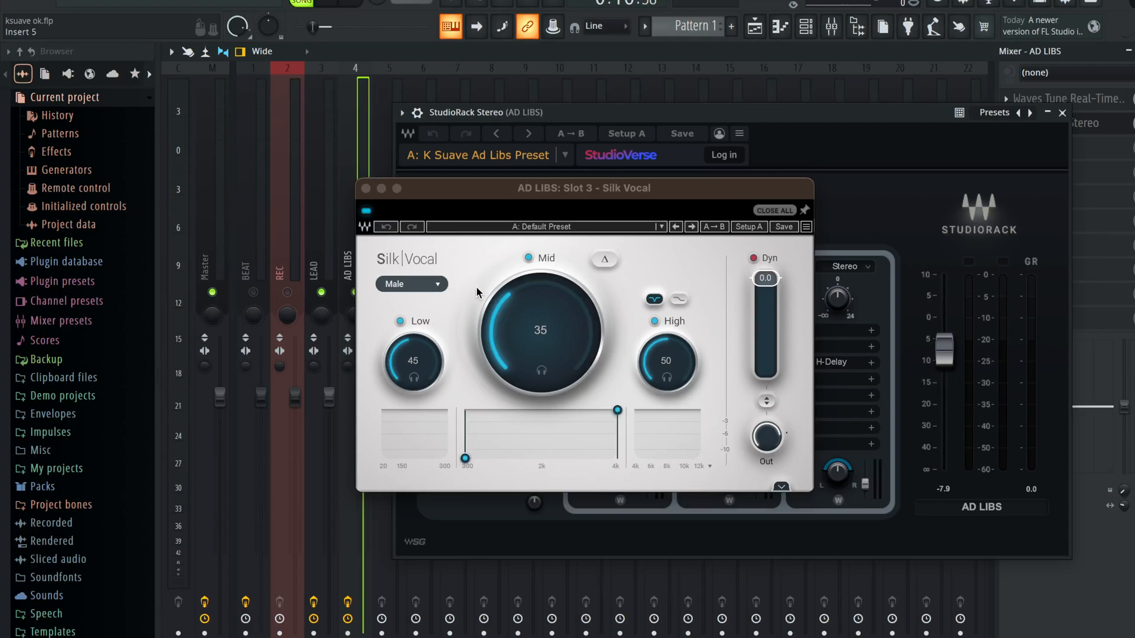
click(366, 188)
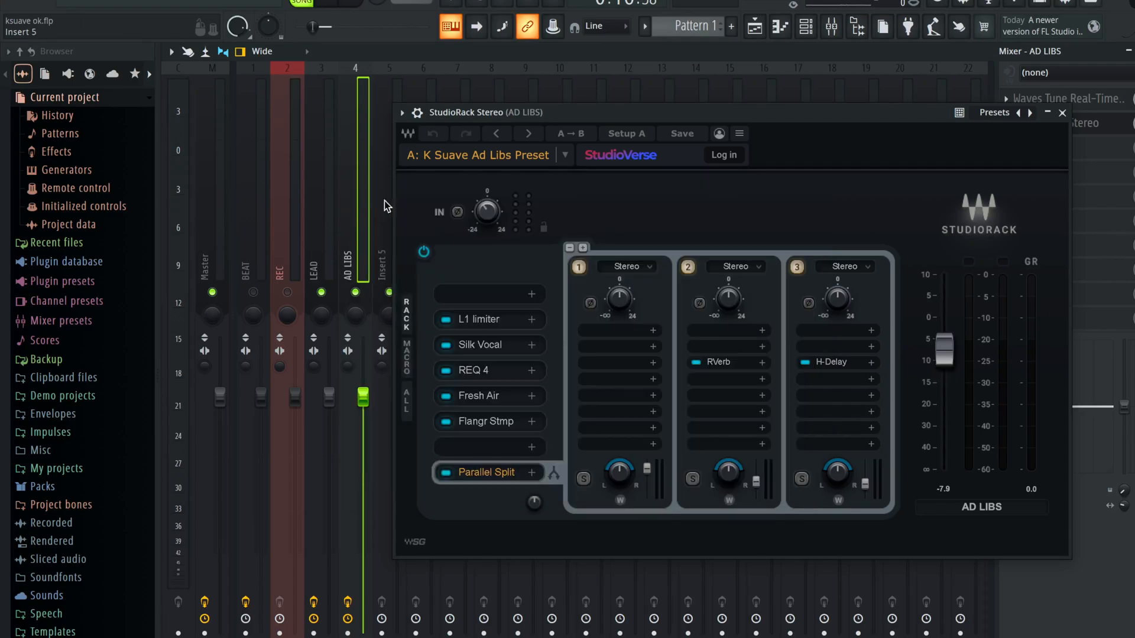
click(493, 368)
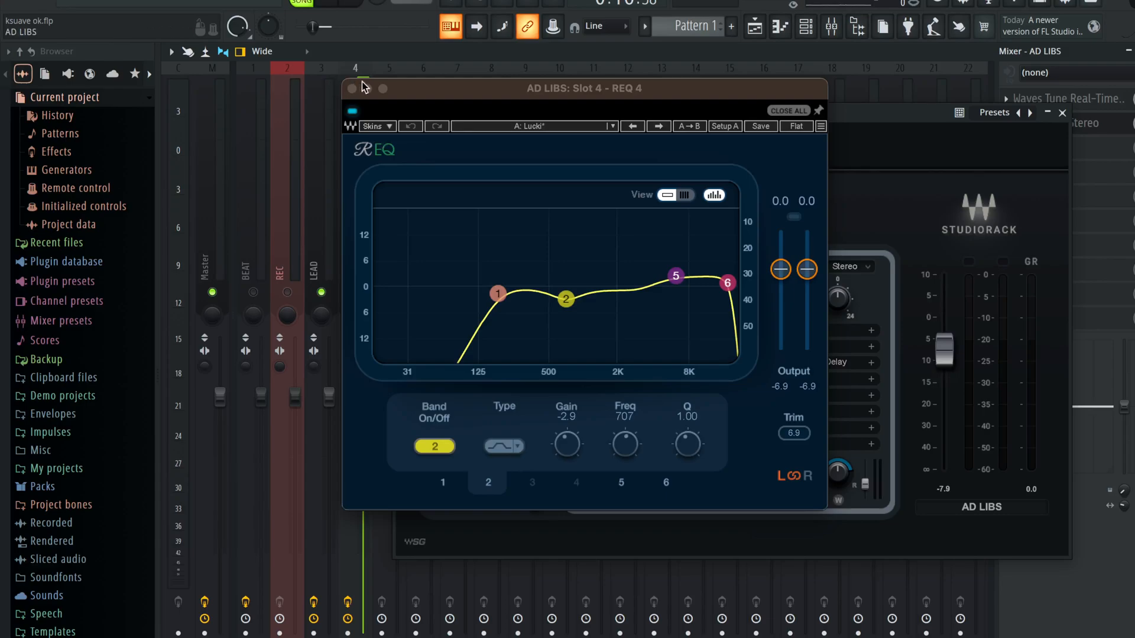
click(354, 88)
click(493, 394)
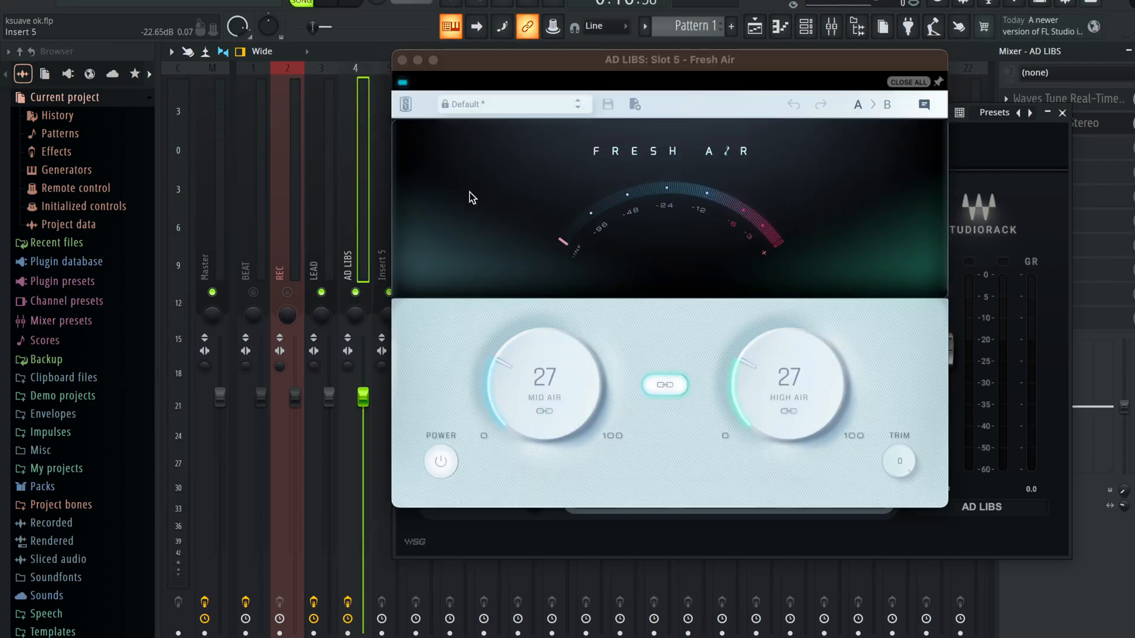
click(402, 61)
click(484, 418)
click(542, 186)
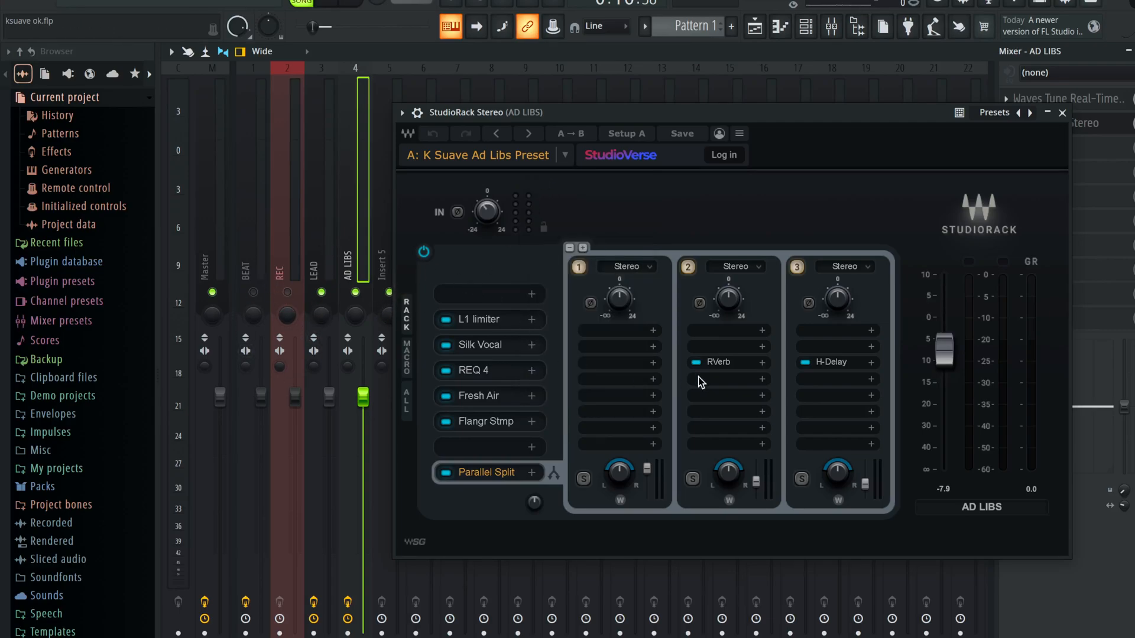
Review the AD LIBS parallel effects, RVerb in chain 2 and H-Delay in chain 3, with playback stopped, and close both
click(720, 362)
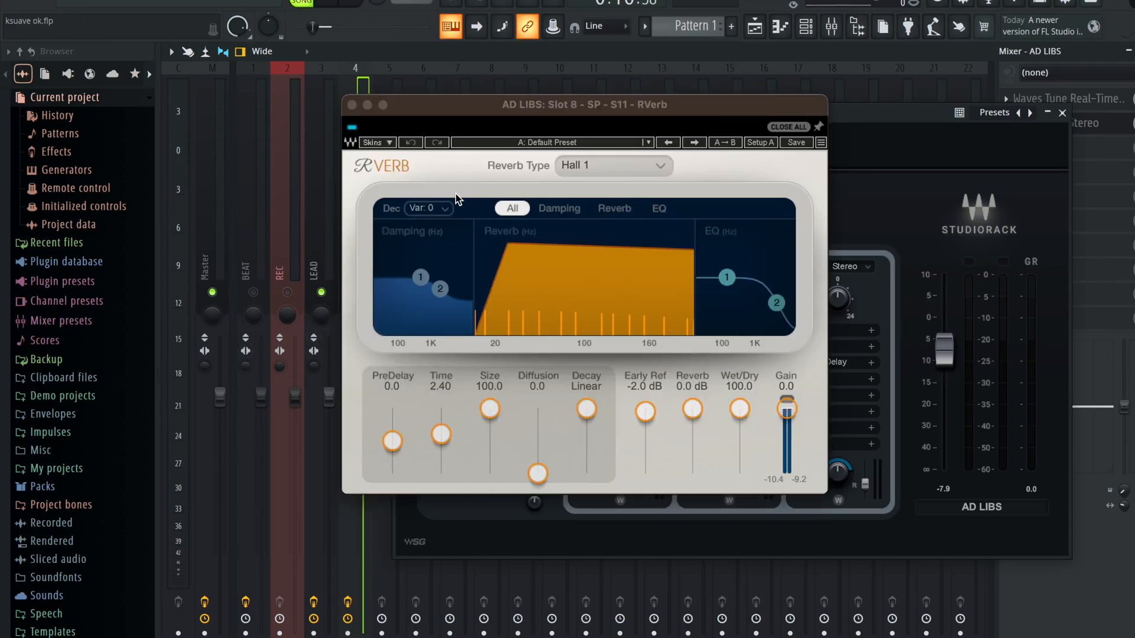
click(352, 105)
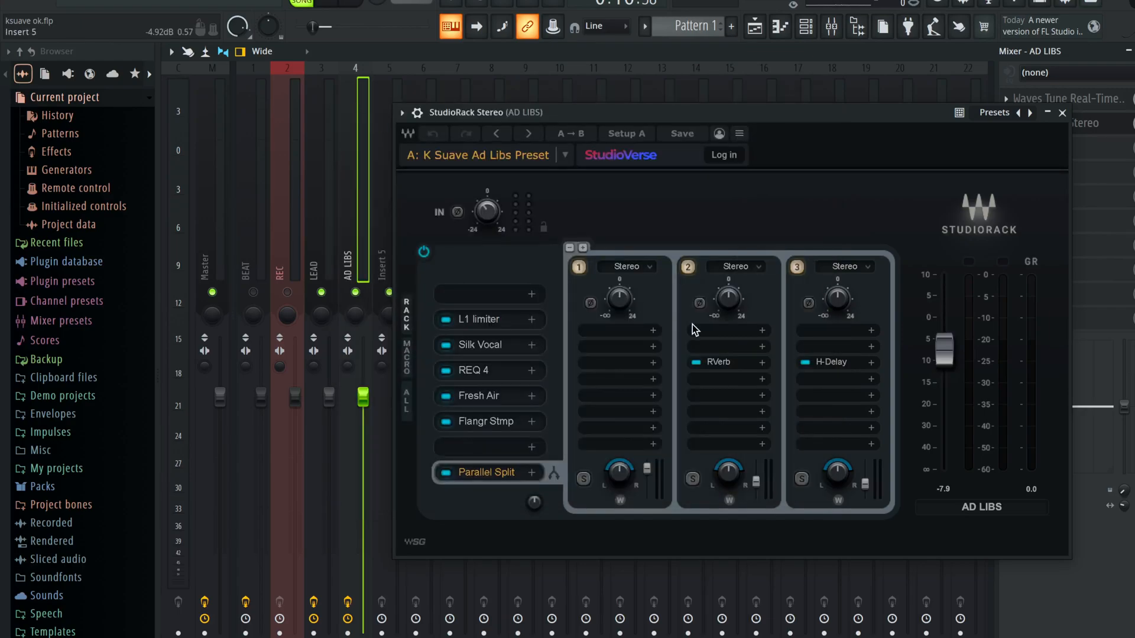
click(808, 363)
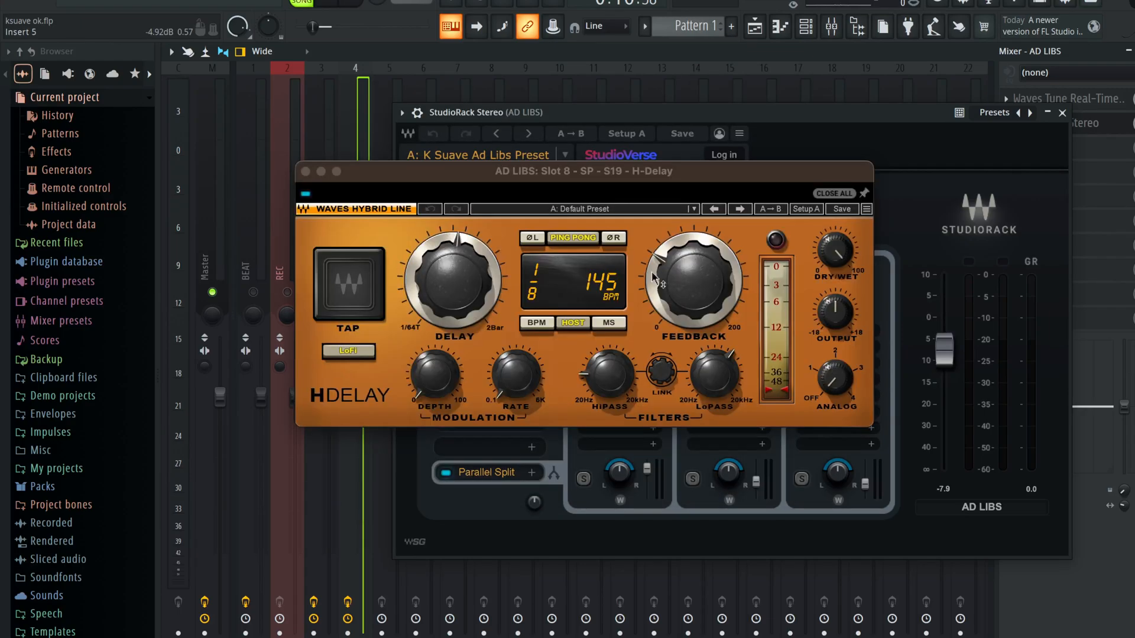
click(305, 172)
Unmute the BEAT track, audition the mix with AD LIBS and LEAD muted in turn, restore both vocal tracks, and stop playback
click(263, 303)
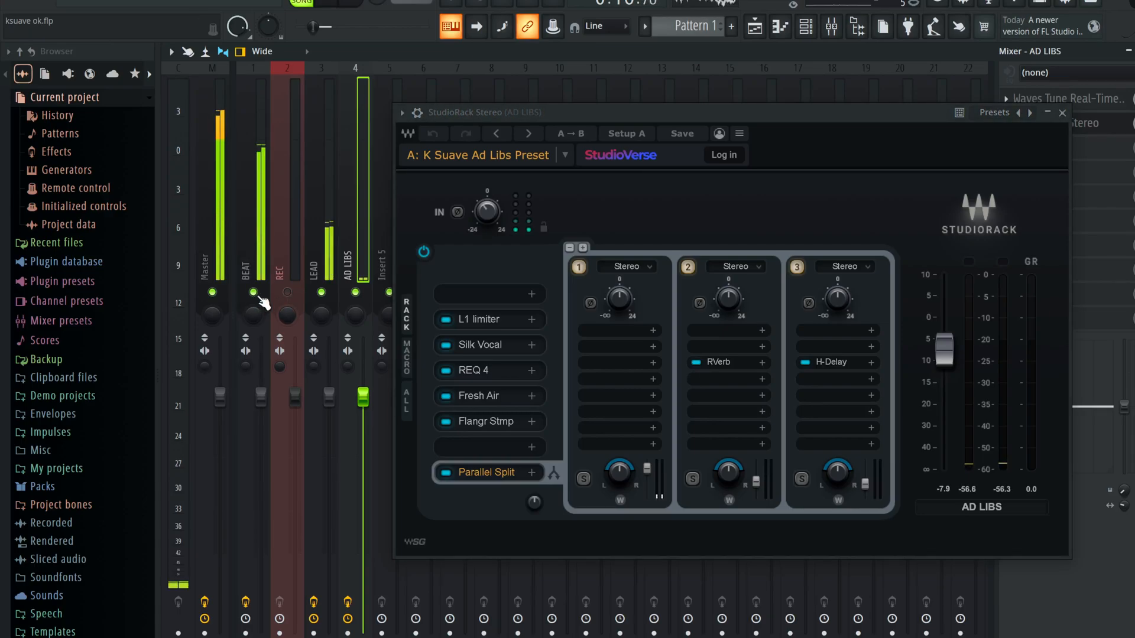
click(355, 292)
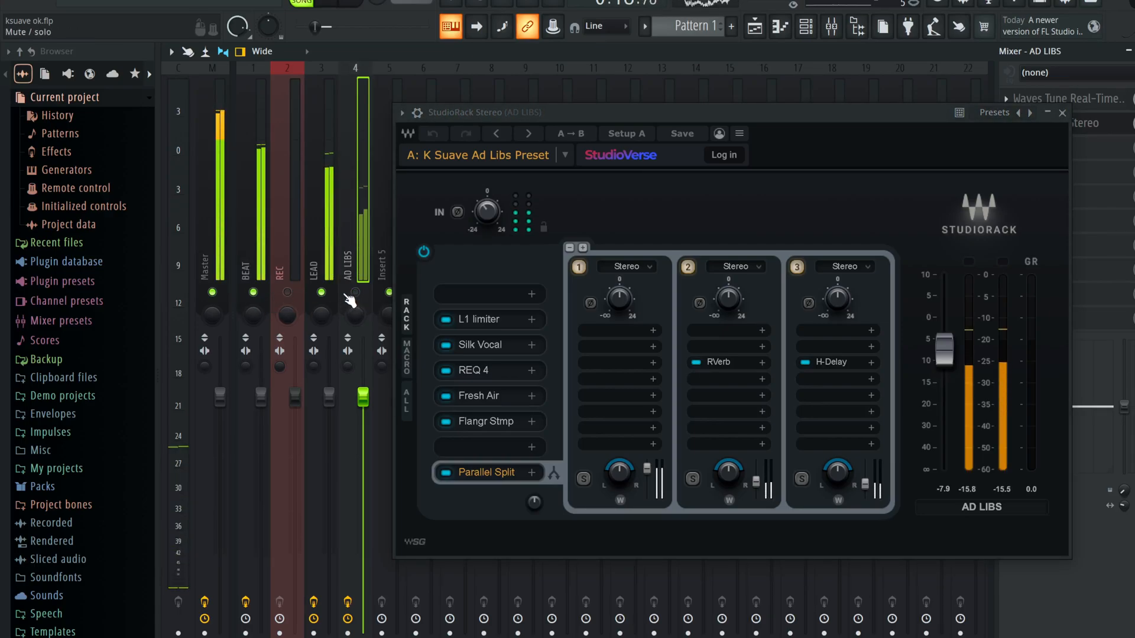
click(321, 293)
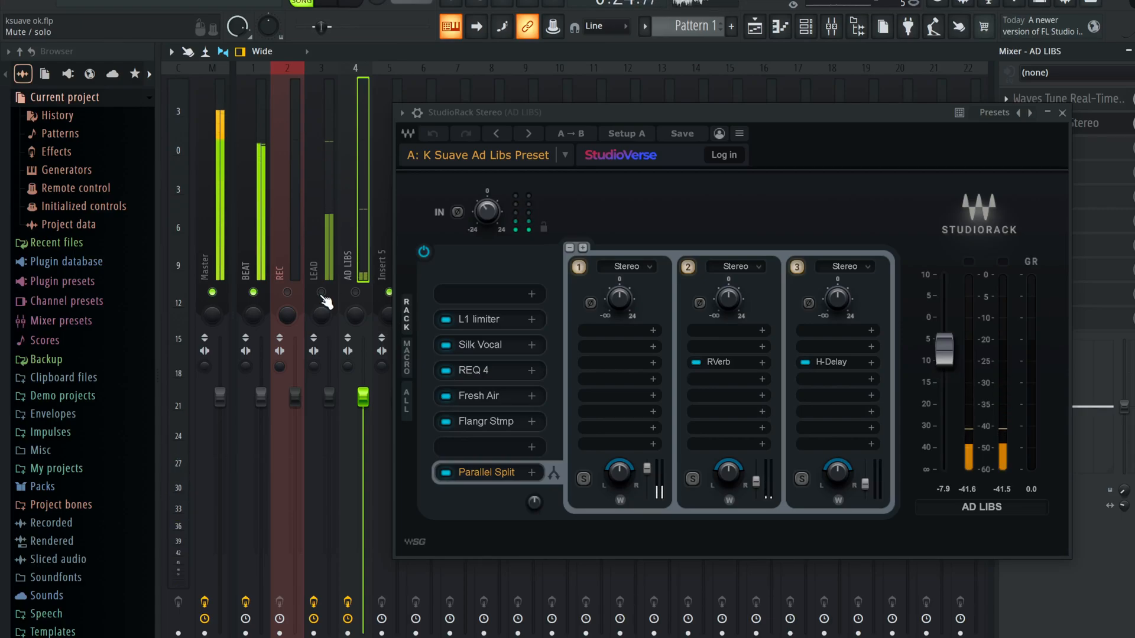
click(321, 292)
click(356, 292)
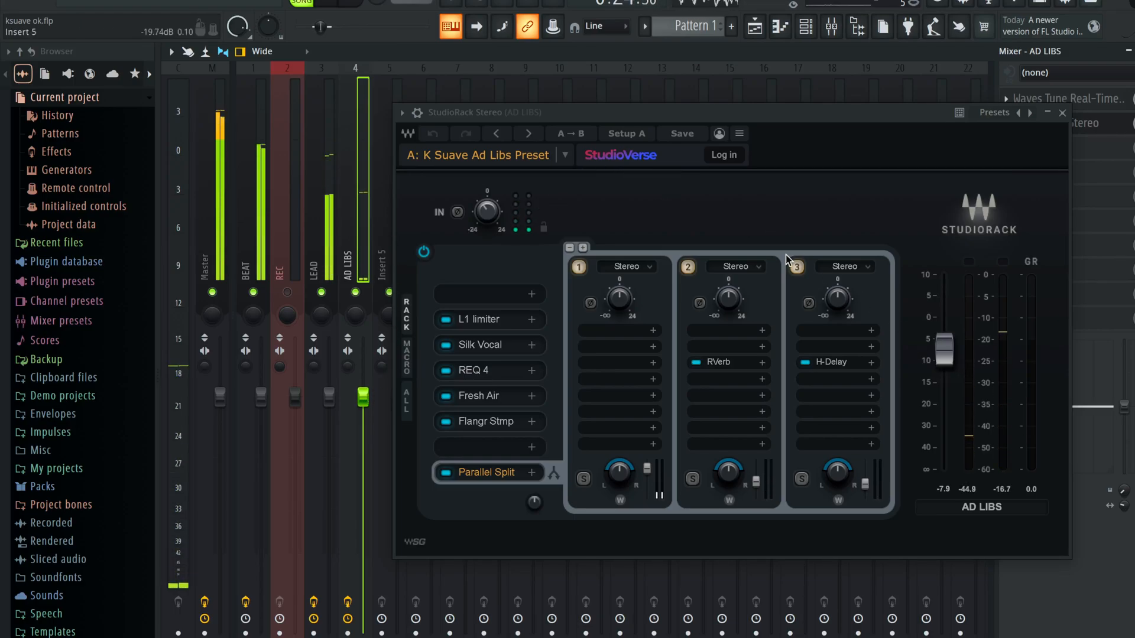
key(space)
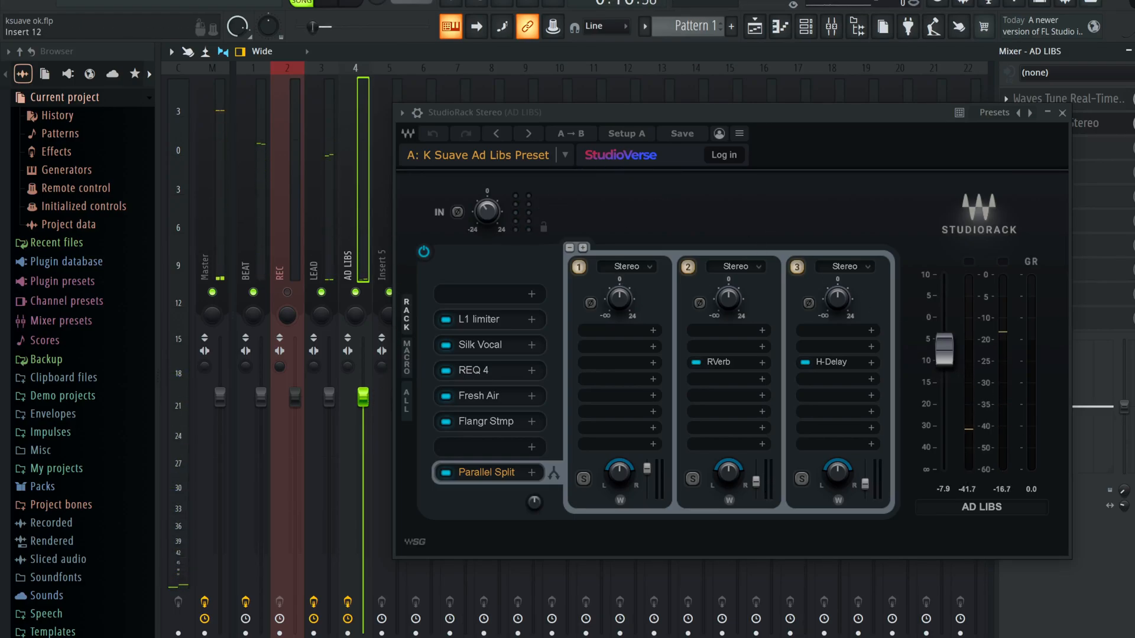